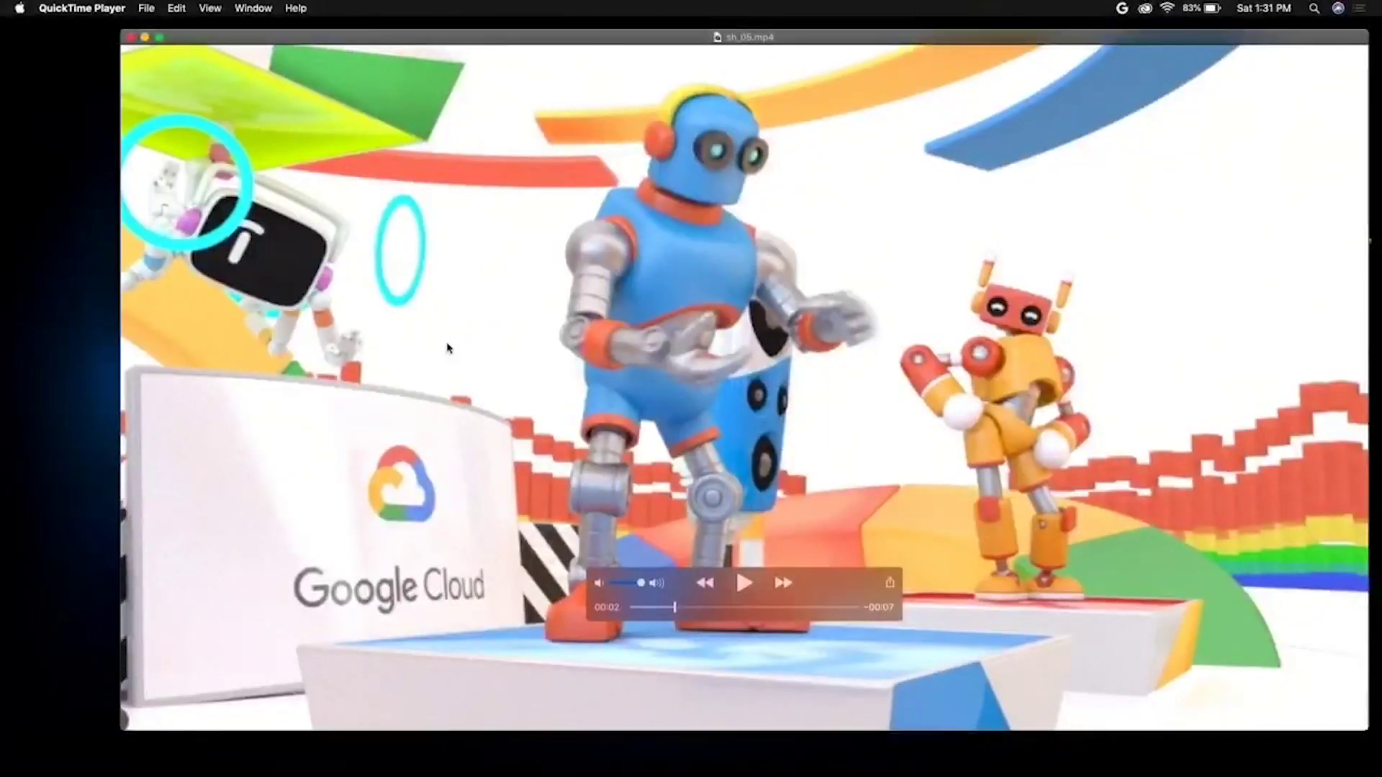
Bring up Mission Control's overview of all open windows and desktops.
key("ctrl+Up")
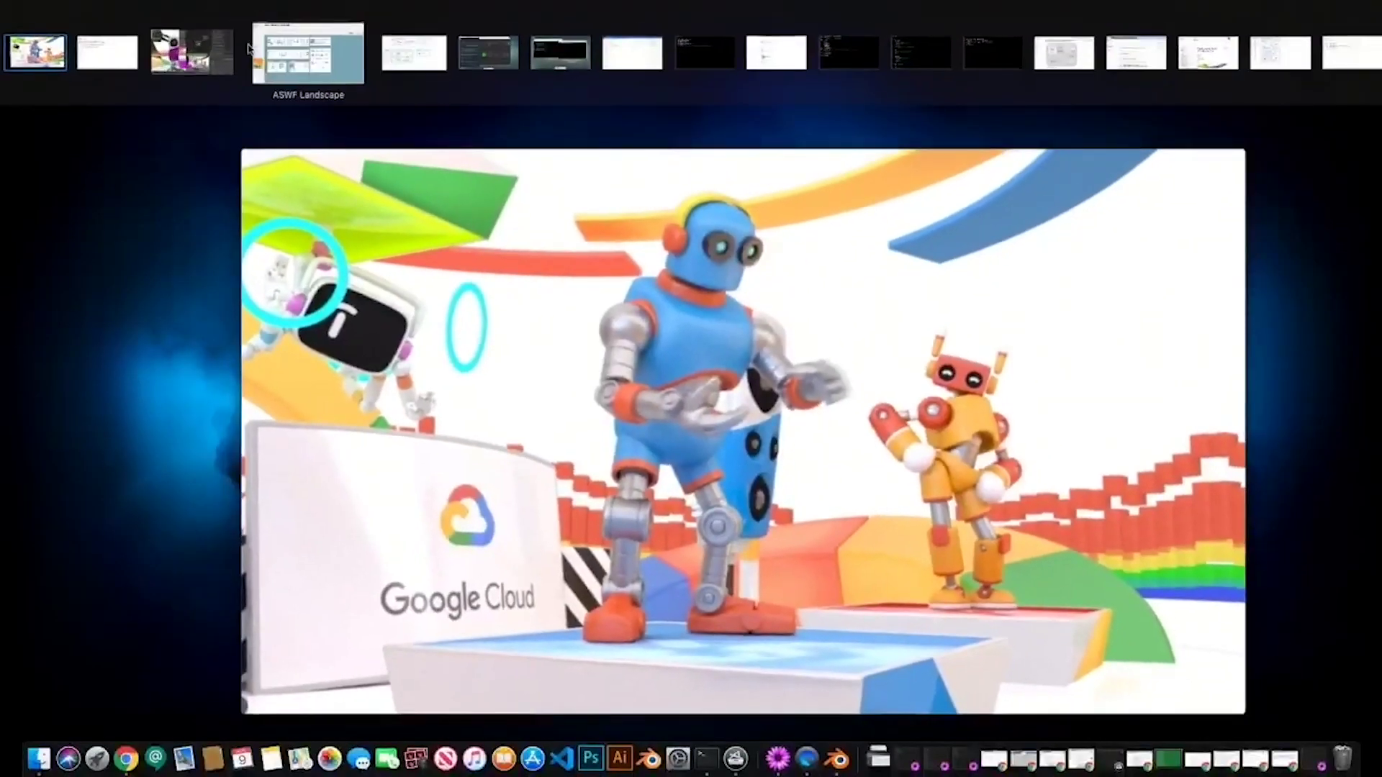
Switch to the fullscreen Blender desktop from the Spaces bar.
left_click(308, 48)
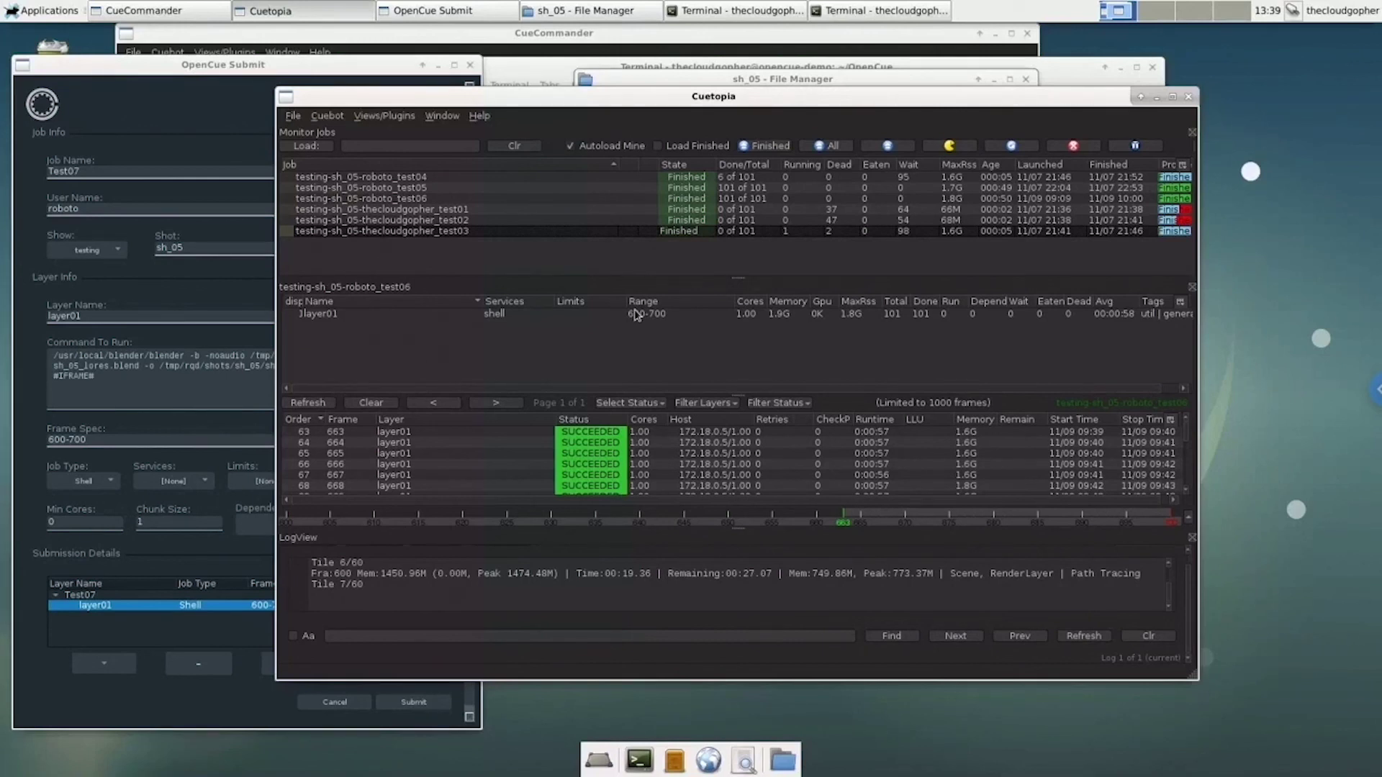
Raise the Test07 Submit form above Cuetopia and check its Job Name field.
left_click(169, 87)
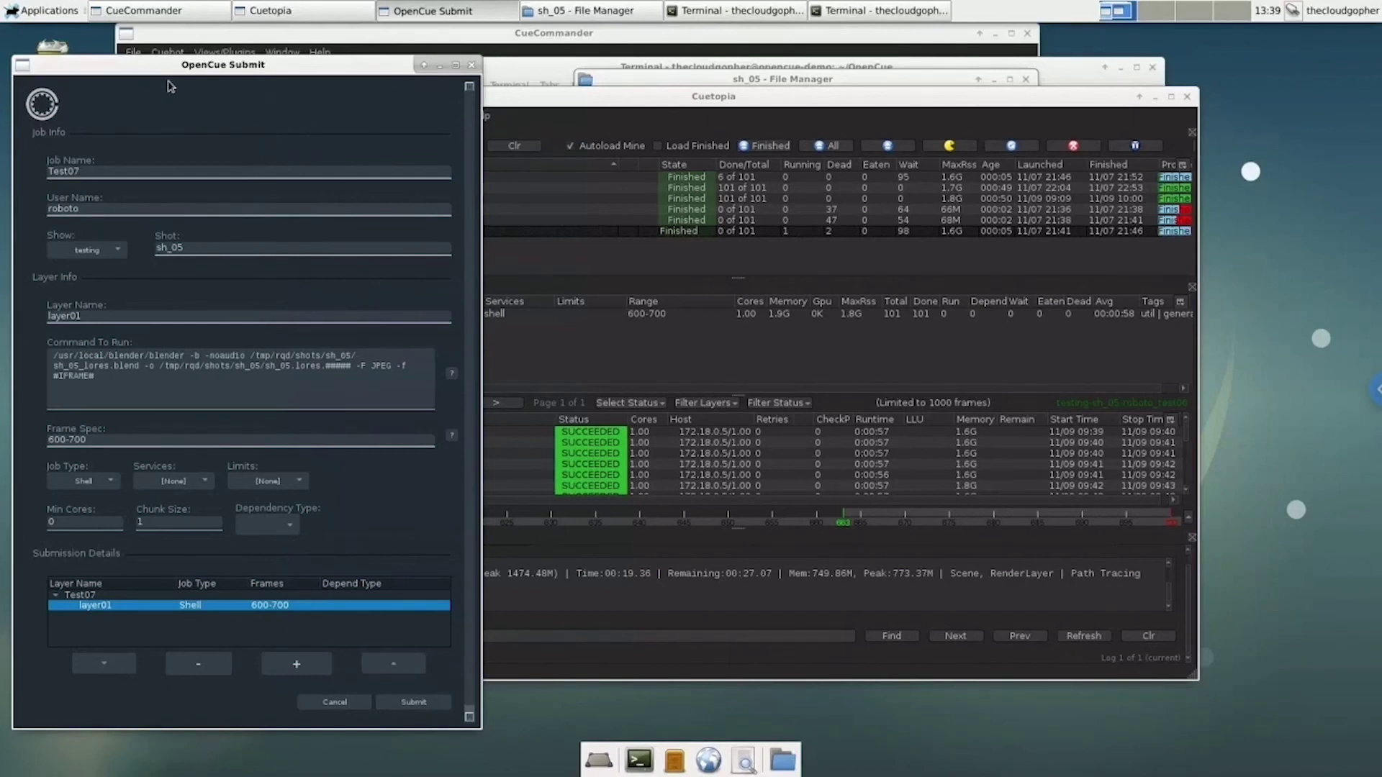
left_click(135, 173)
Select the full Blender render command in the Command To Run field.
left_click_drag(95, 376, 48, 363)
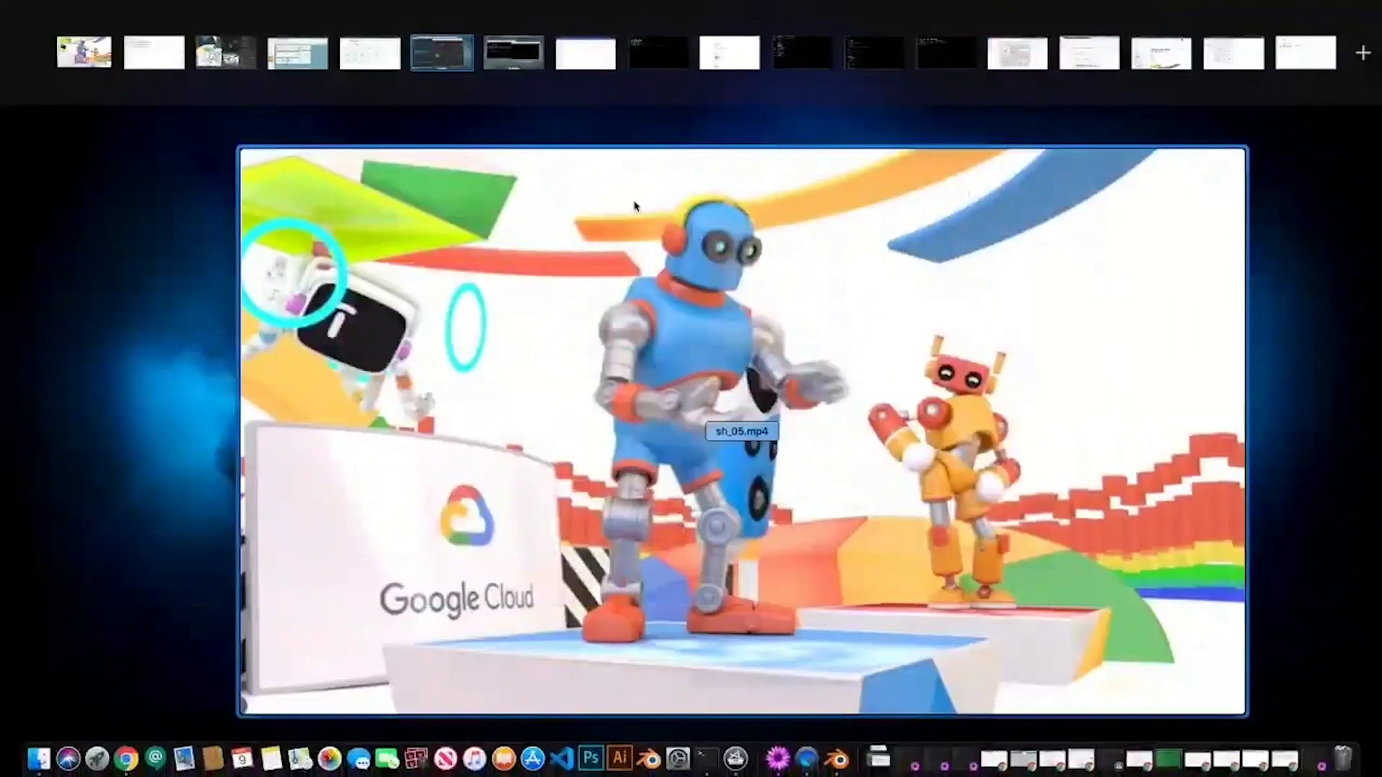
left_click(973, 62)
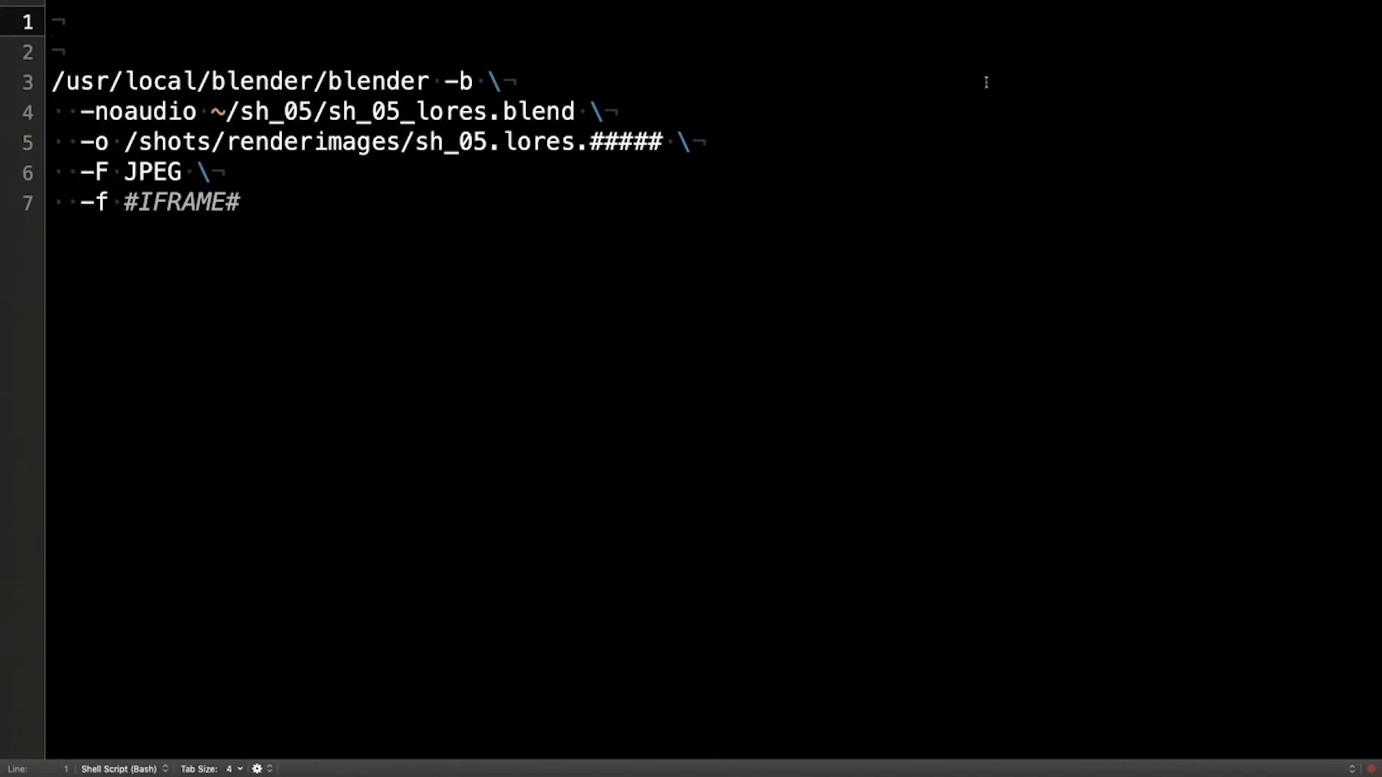
key("ctrl+Up")
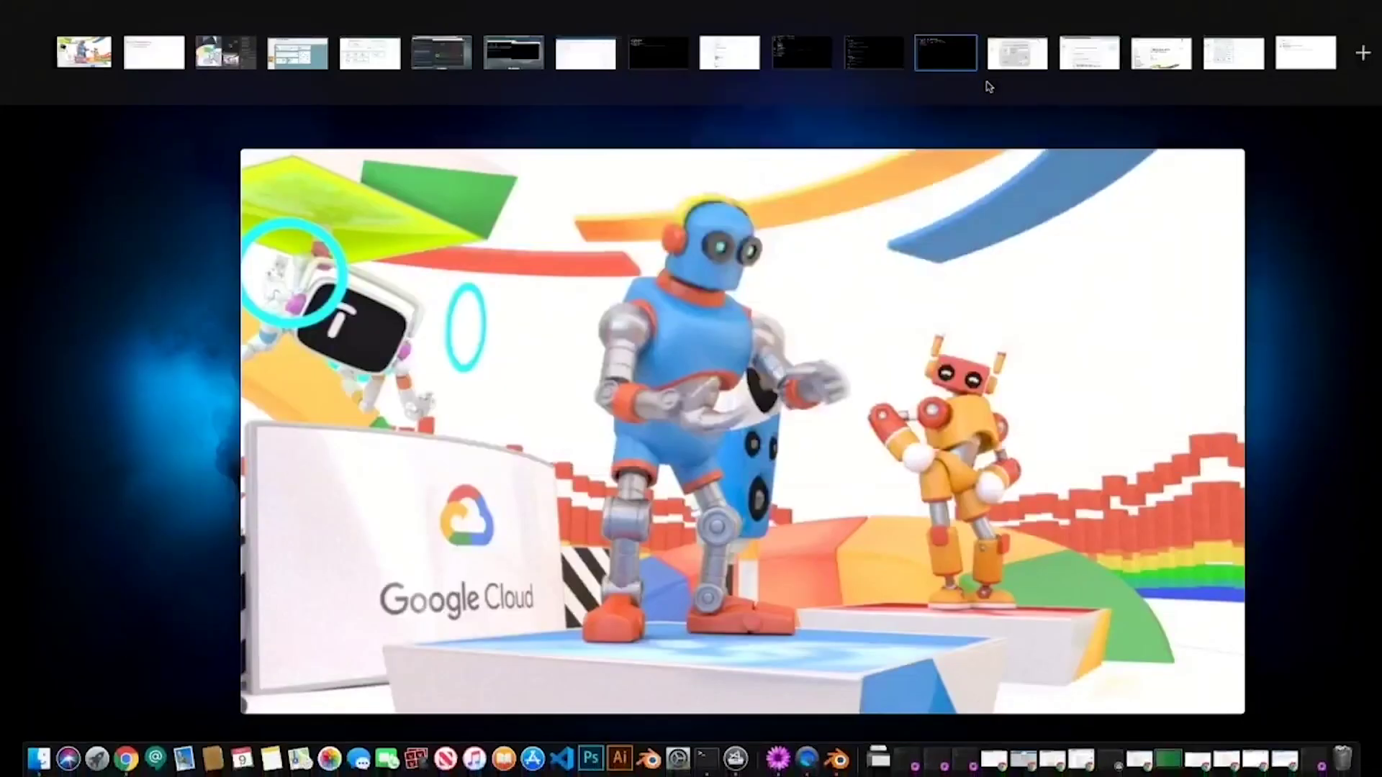
Return to the Linux OpenCue desktop, check the 600-700 frame range, and submit Test07.
left_click(454, 54)
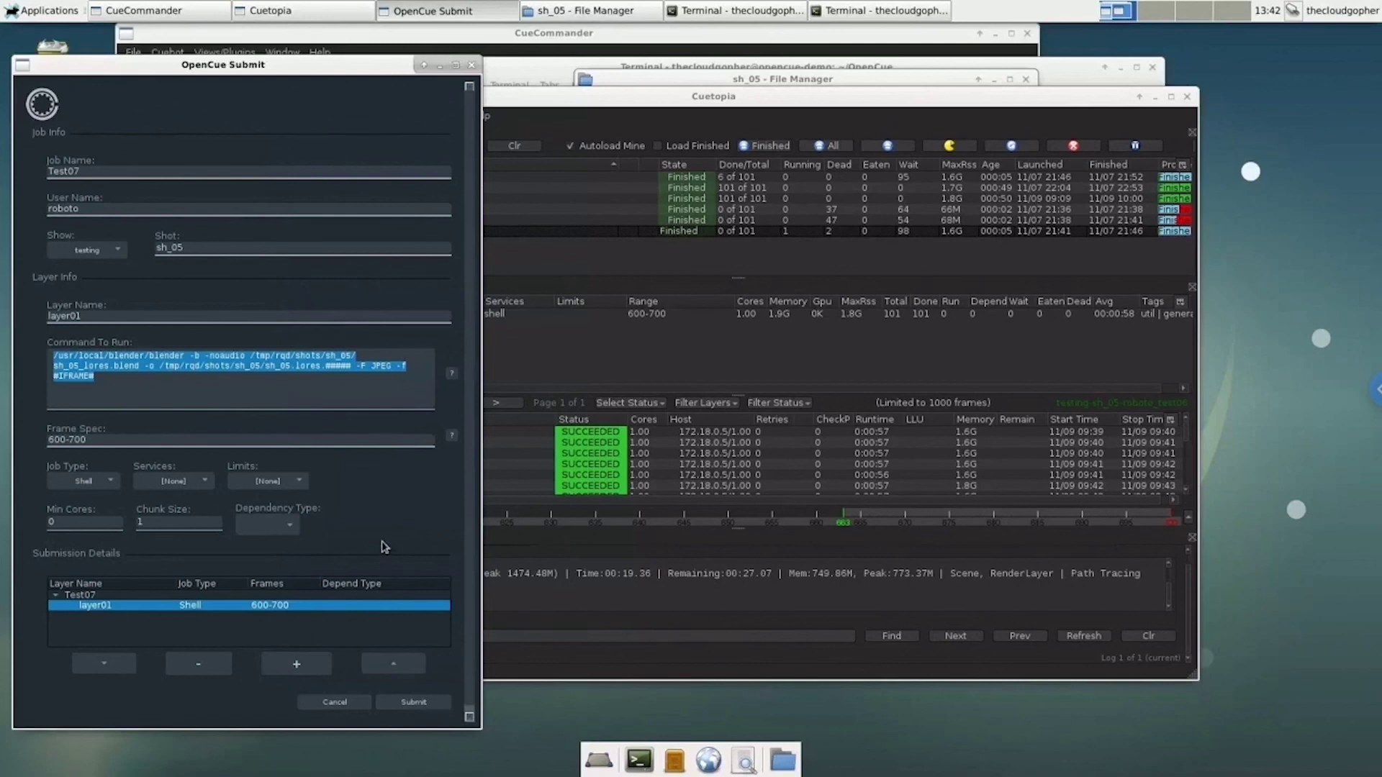
left_click_drag(98, 441, 27, 436)
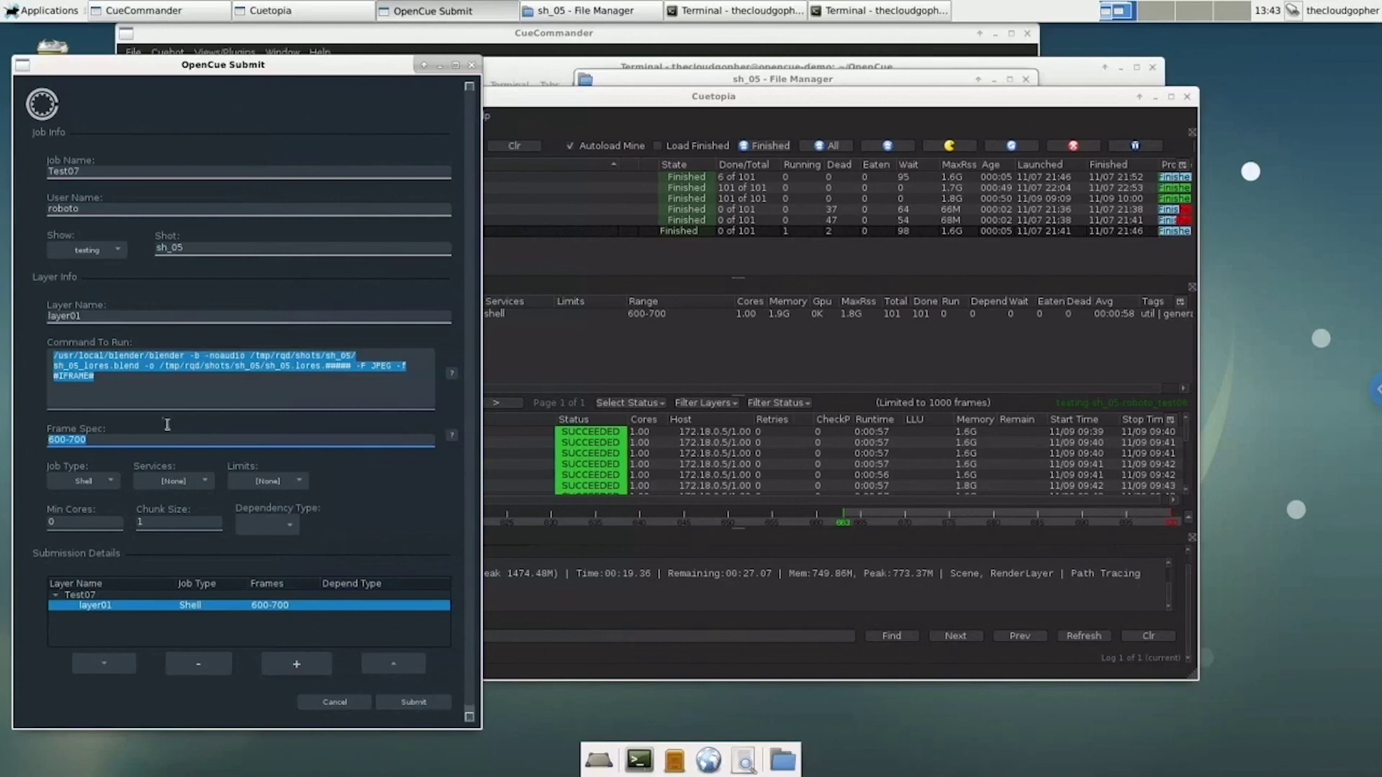
left_click(190, 391)
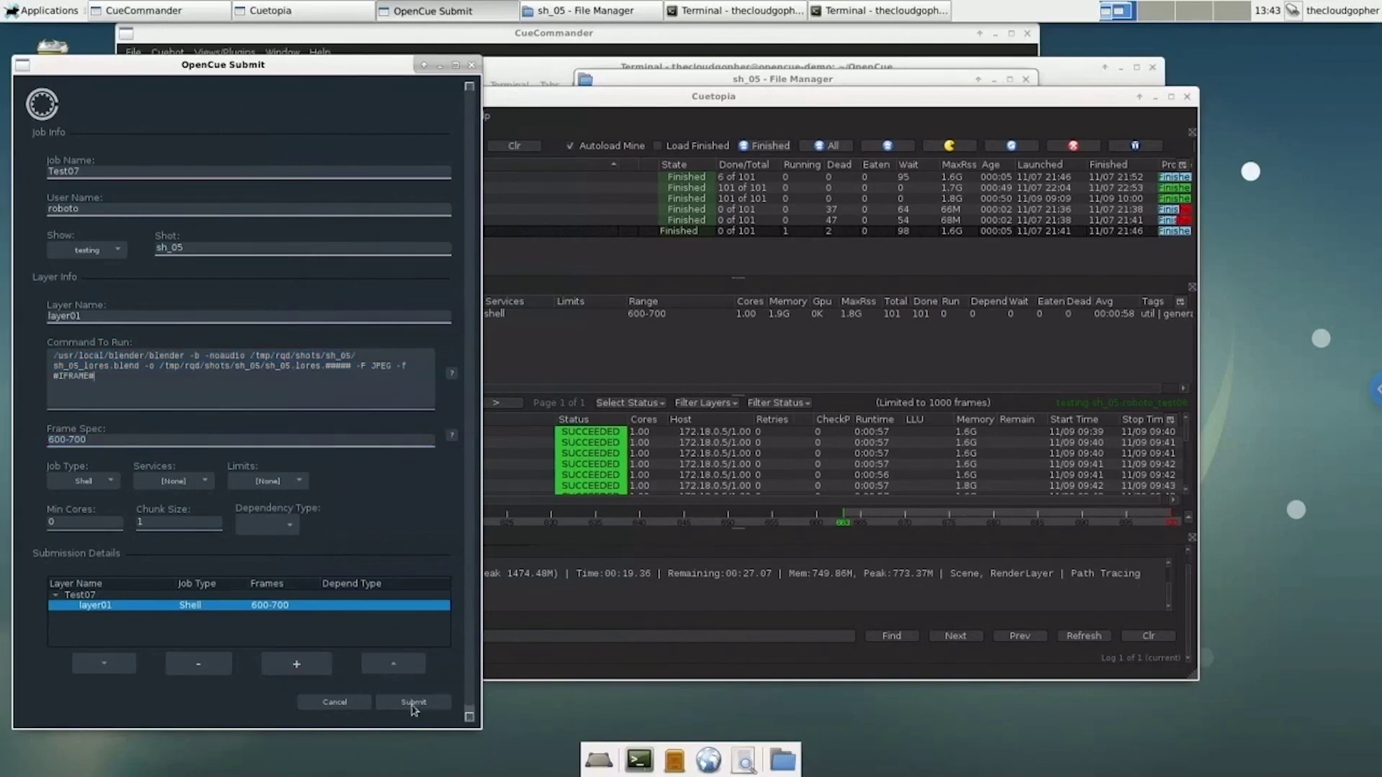
left_click(412, 704)
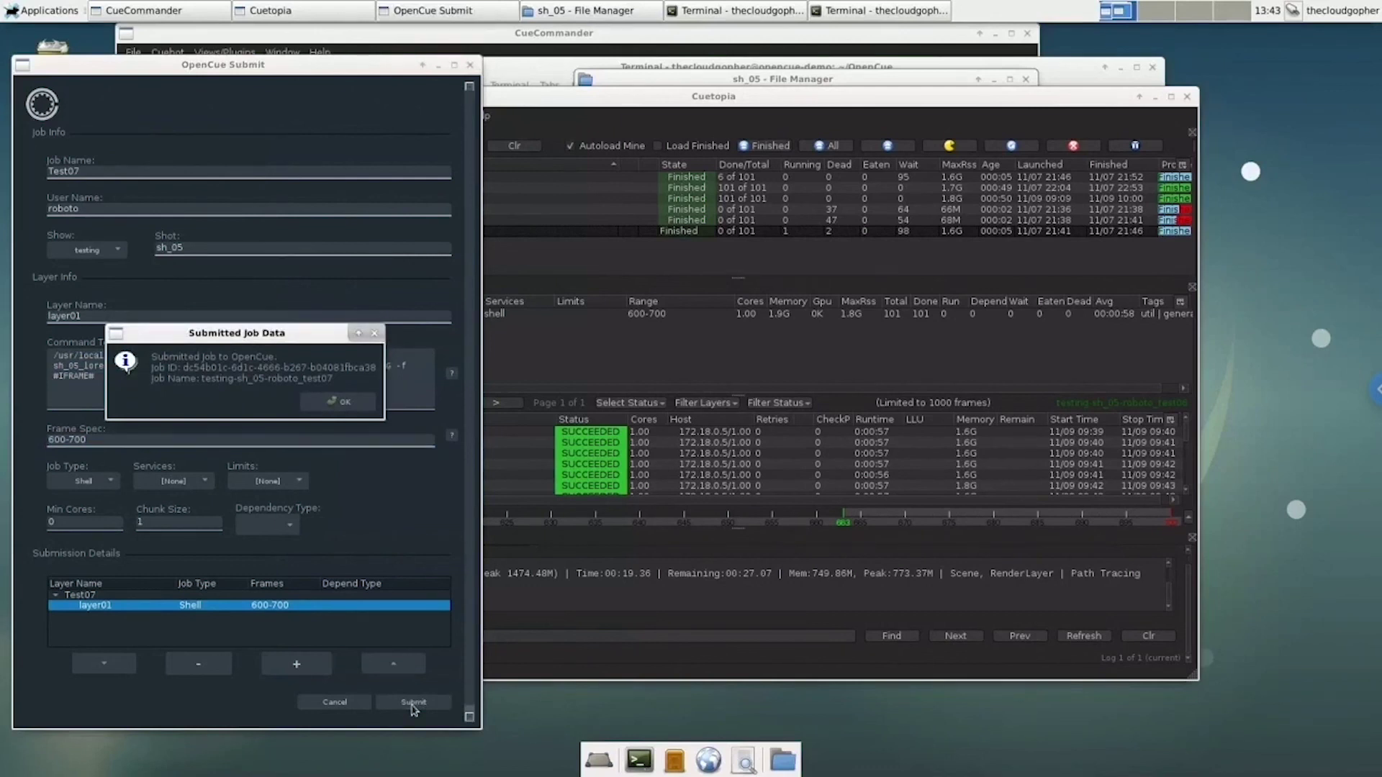
Dismiss the testing-sh_05-roboto_test07 submission confirmation and bring Cuetopia forward.
left_click(344, 403)
left_click(699, 130)
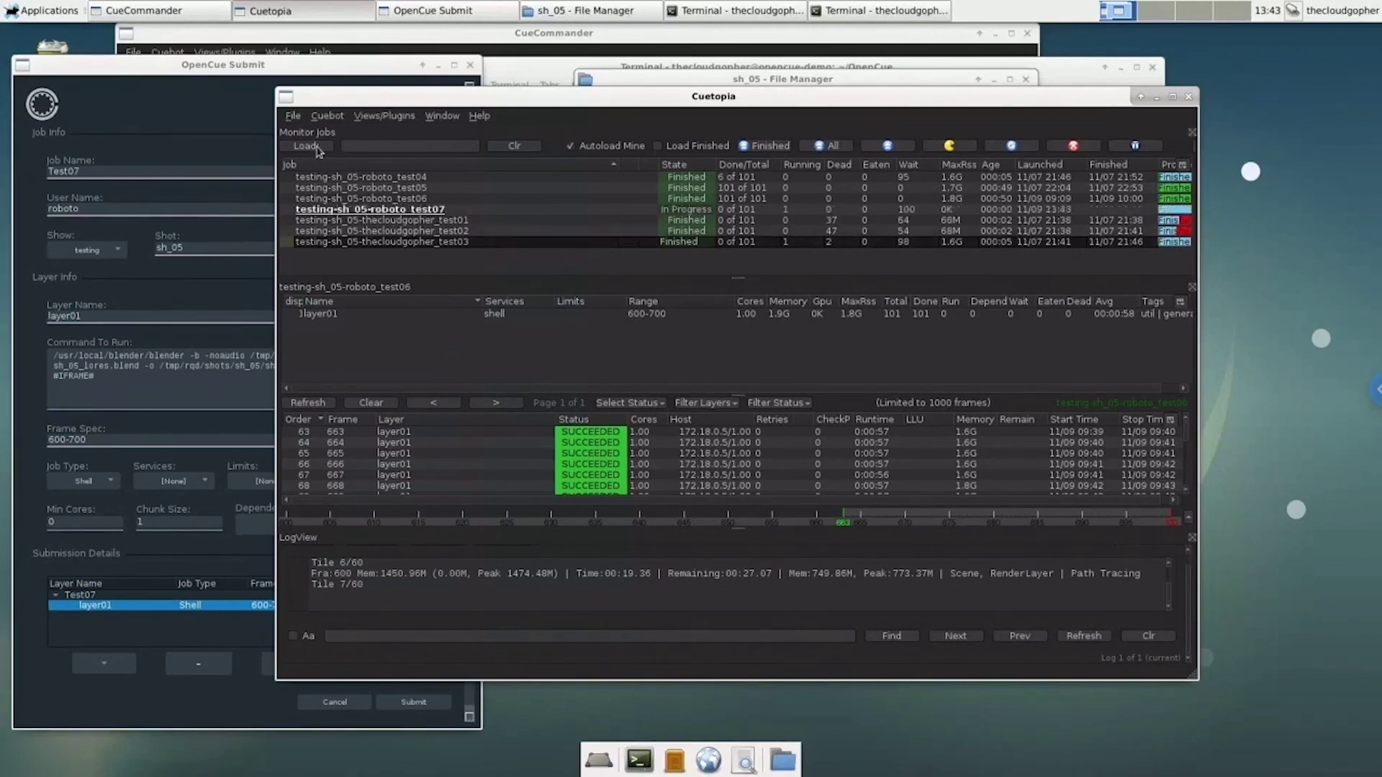
Select the roboto_test07 job and inspect frame 600's render log.
left_click(467, 211)
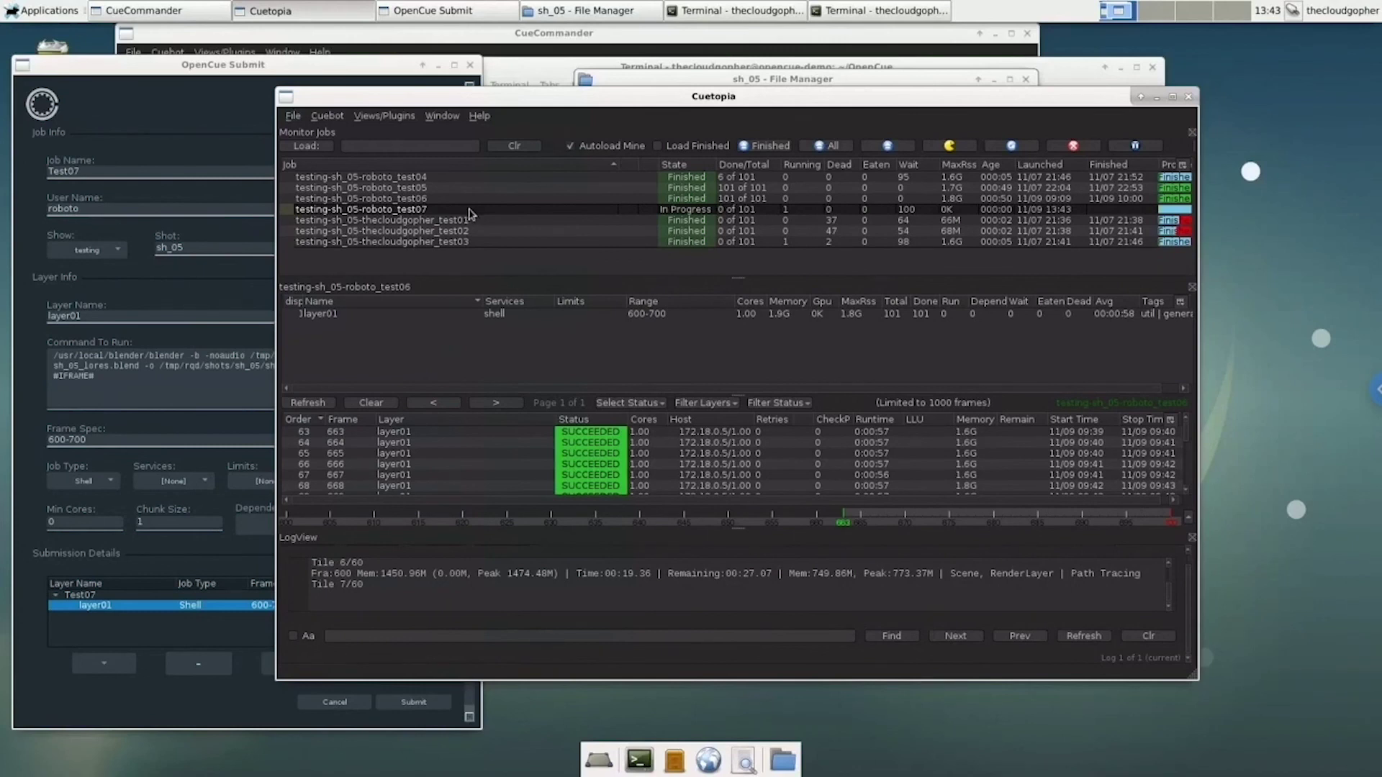
left_click(469, 214)
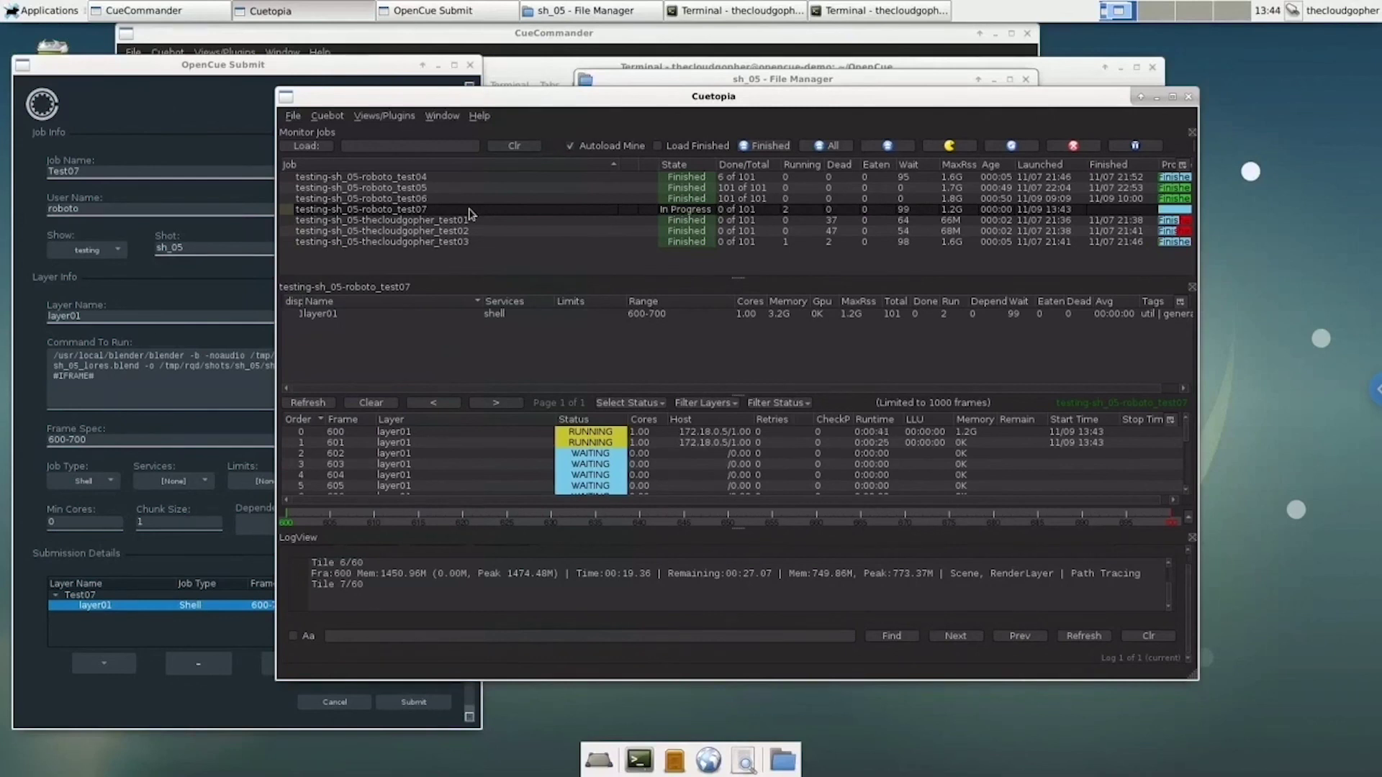
double_click(508, 433)
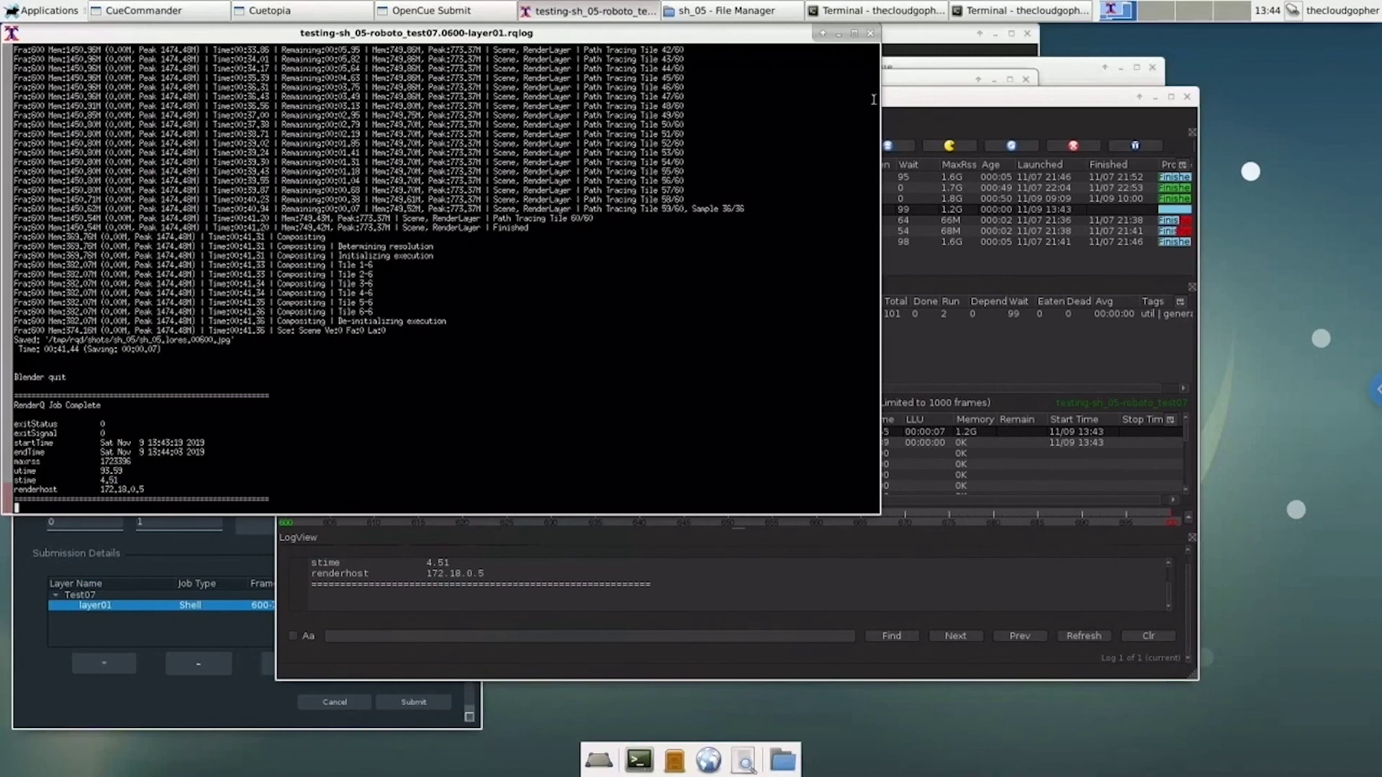
left_click(871, 32)
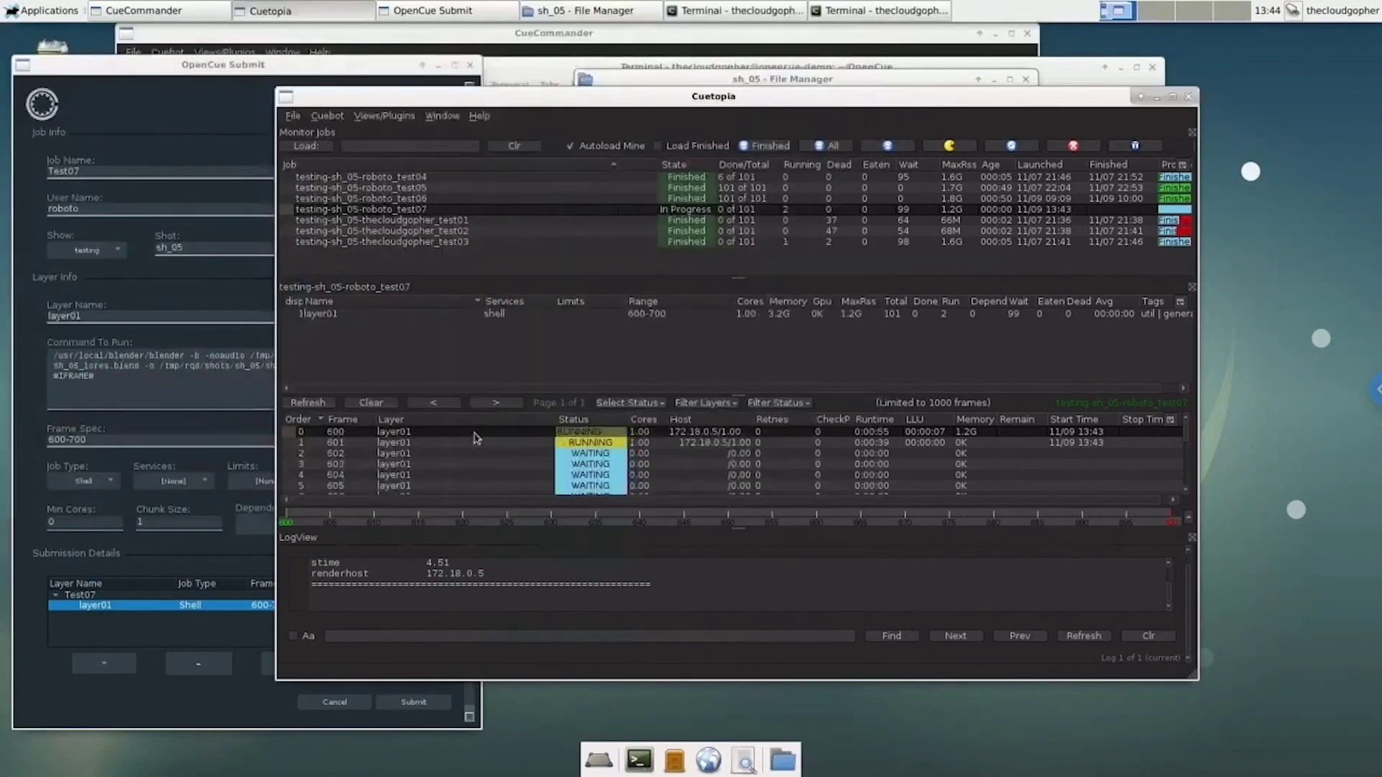
Refresh the frame statuses and view frame 602's render log.
left_click(316, 407)
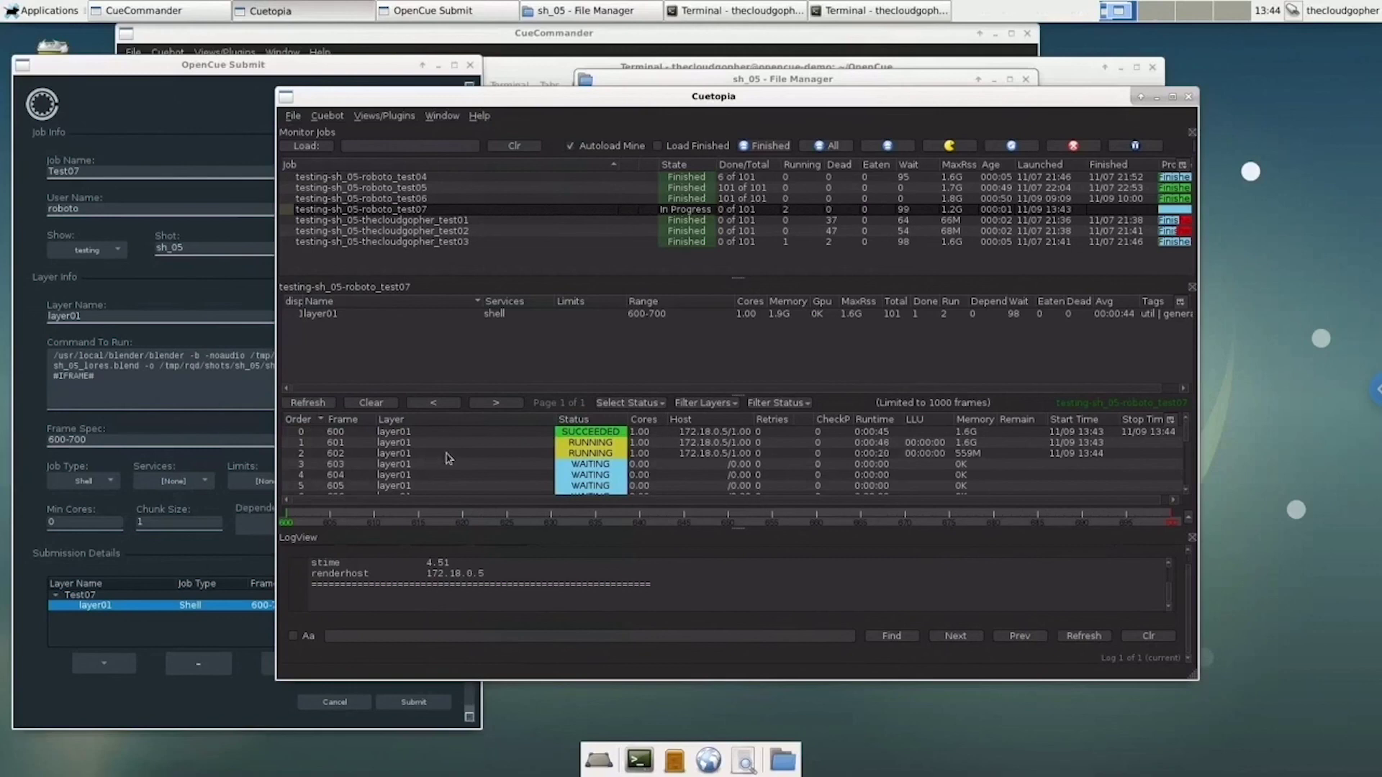
double_click(585, 453)
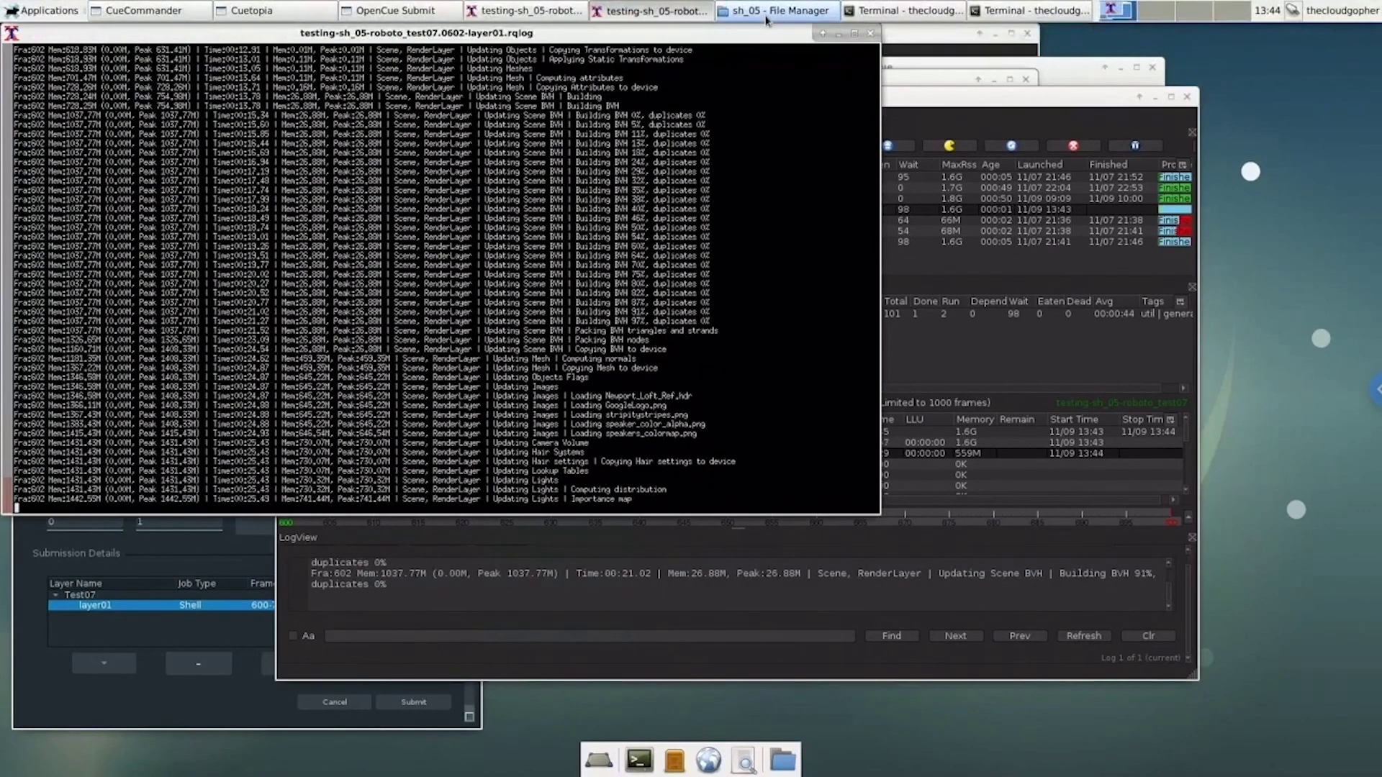
left_click(768, 15)
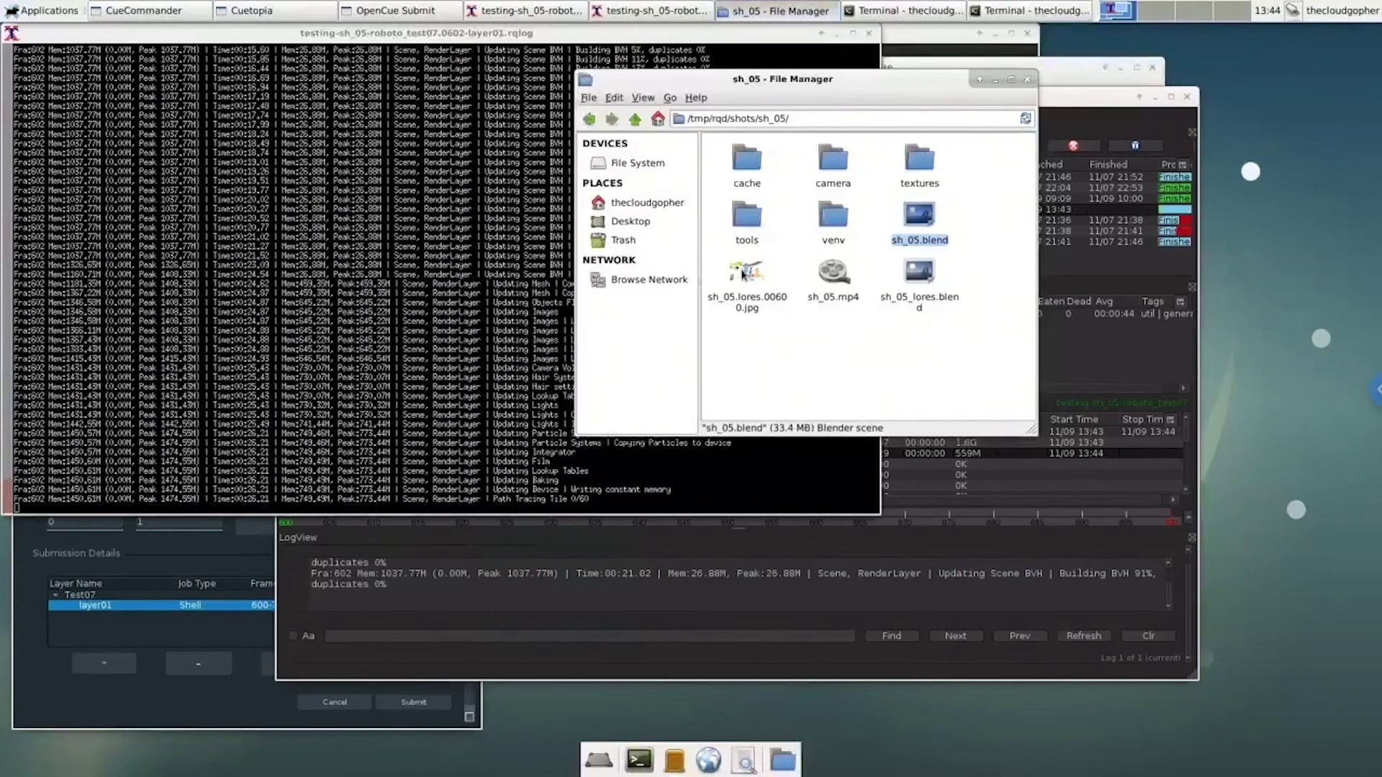
View the rendered frame sh_05.lores.00600.jpg in GIMP, then close it.
left_click(744, 274)
double_click(743, 274)
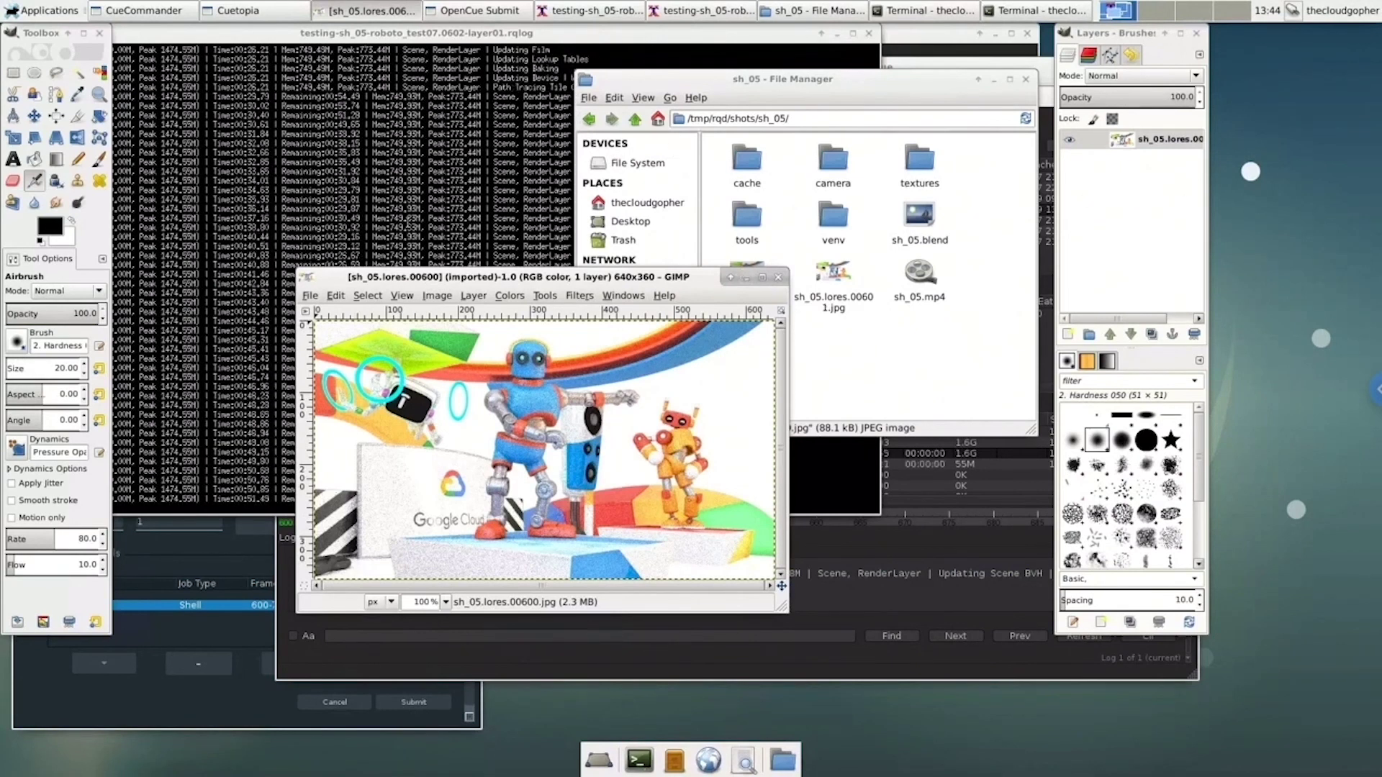
left_click(778, 278)
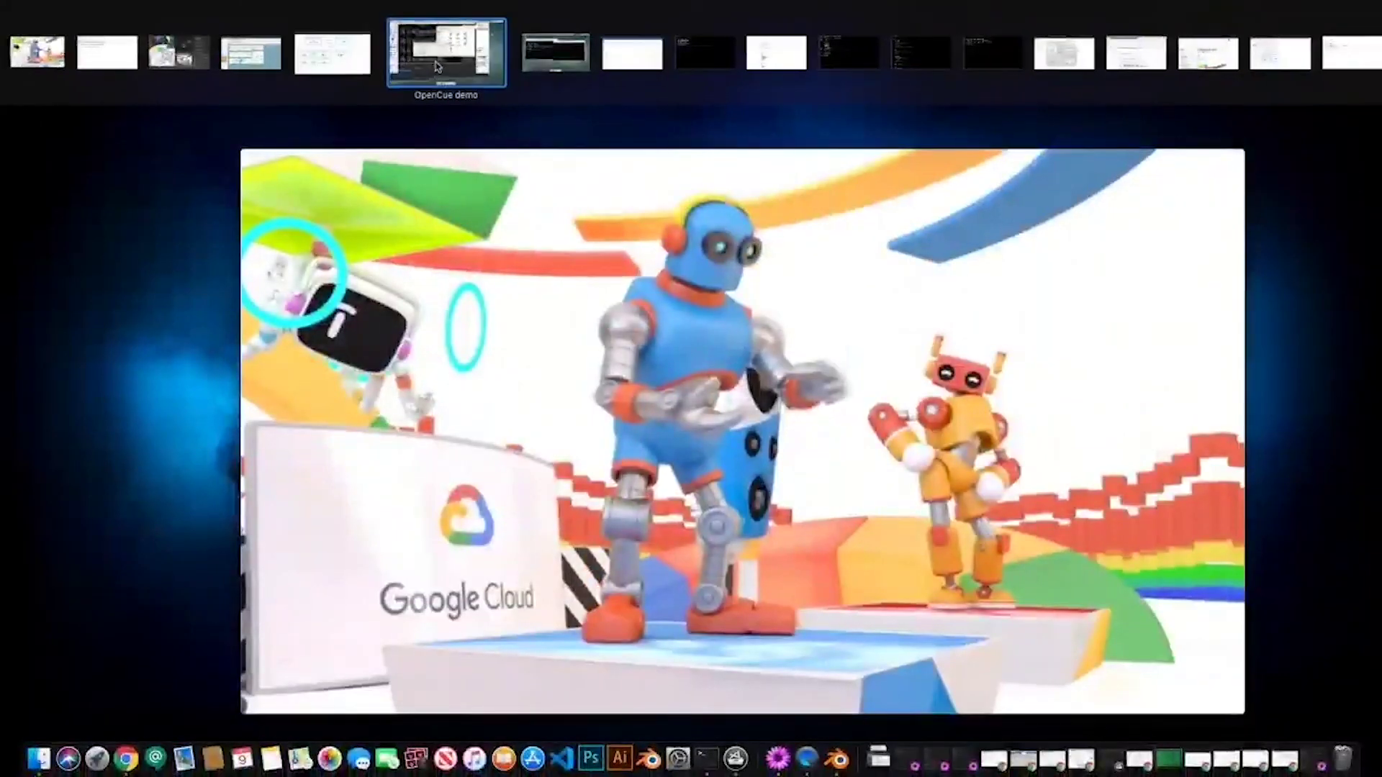
left_click(566, 67)
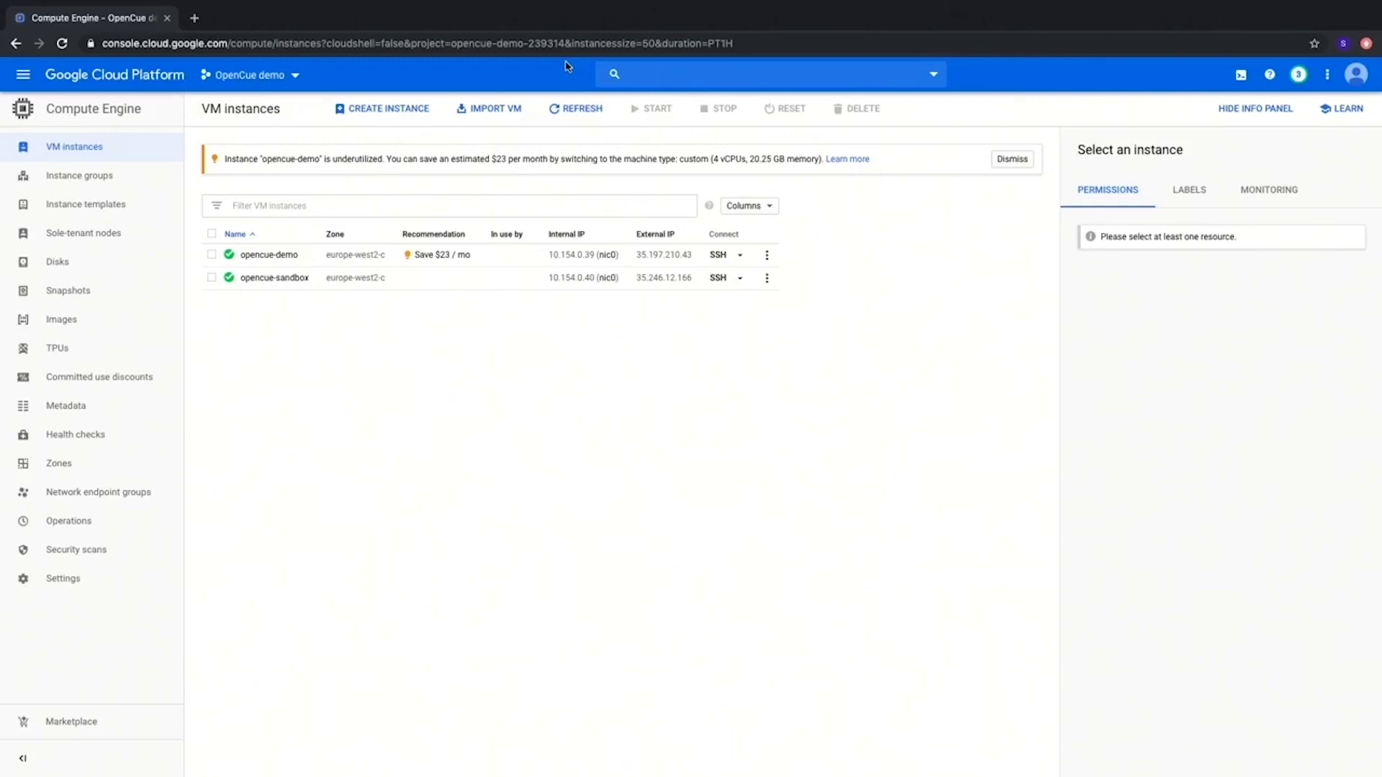
Enlarge the VM instances list to read the opencue-demo and opencue-sandbox entries.
key("ctrl+plus")
key("ctrl+plus")
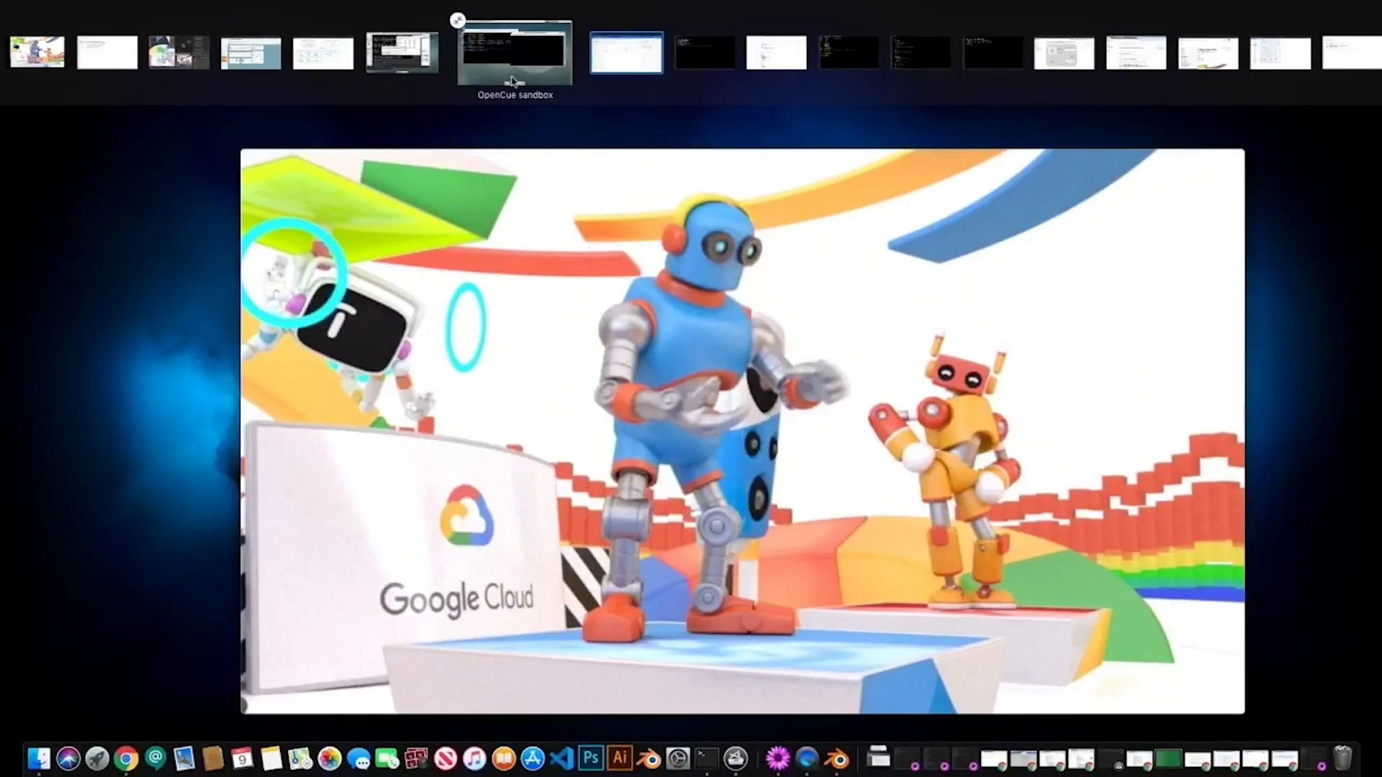
left_click(646, 78)
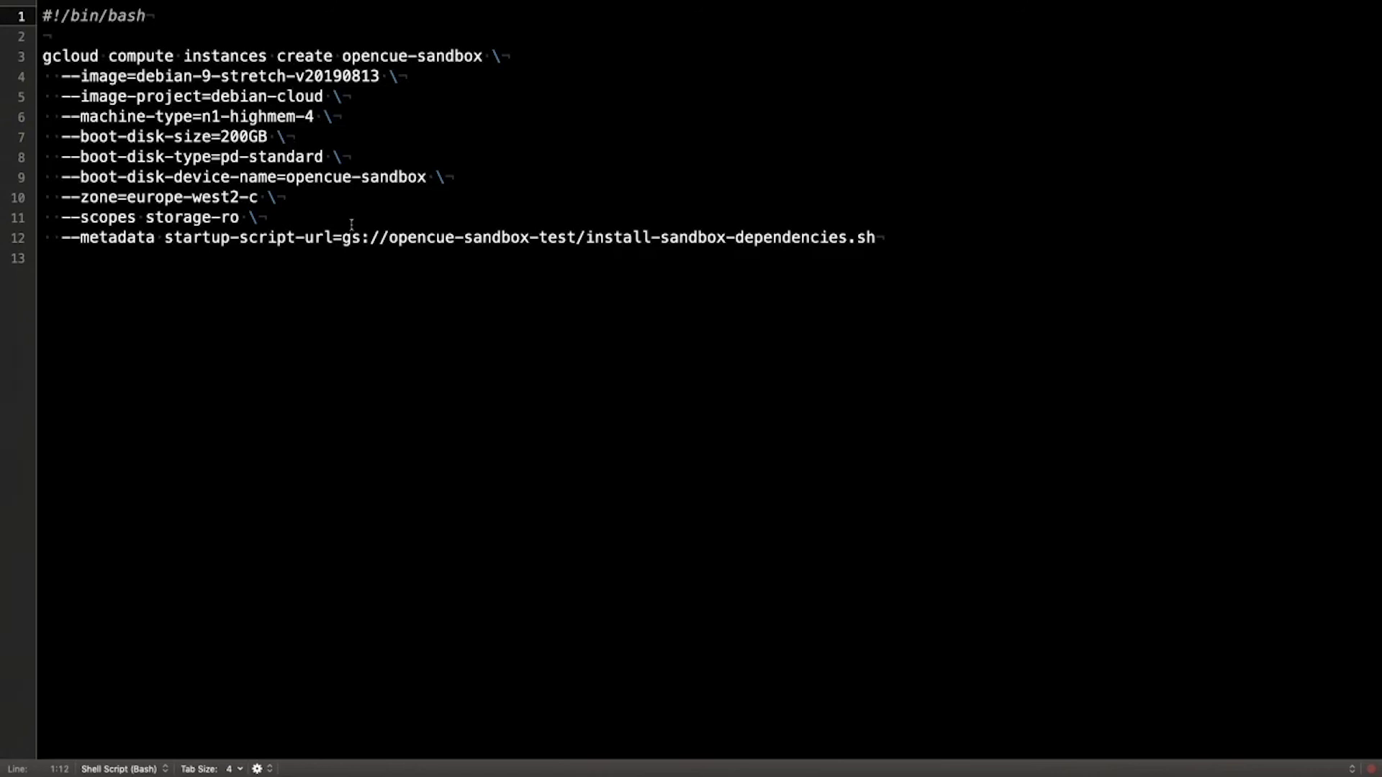
Move between desktop spaces in Mission Control toward the OpenCue docs desktop.
key("ctrl+Up")
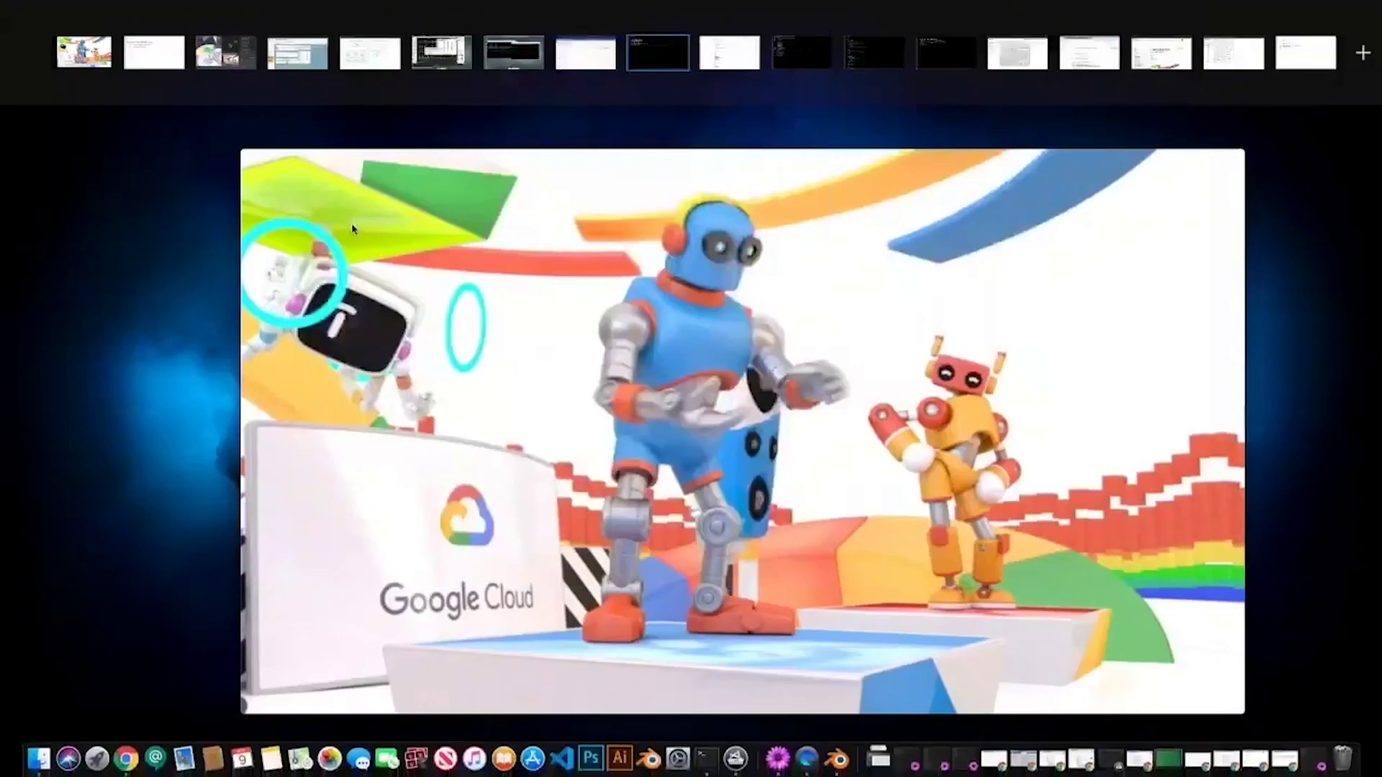
left_click(540, 63)
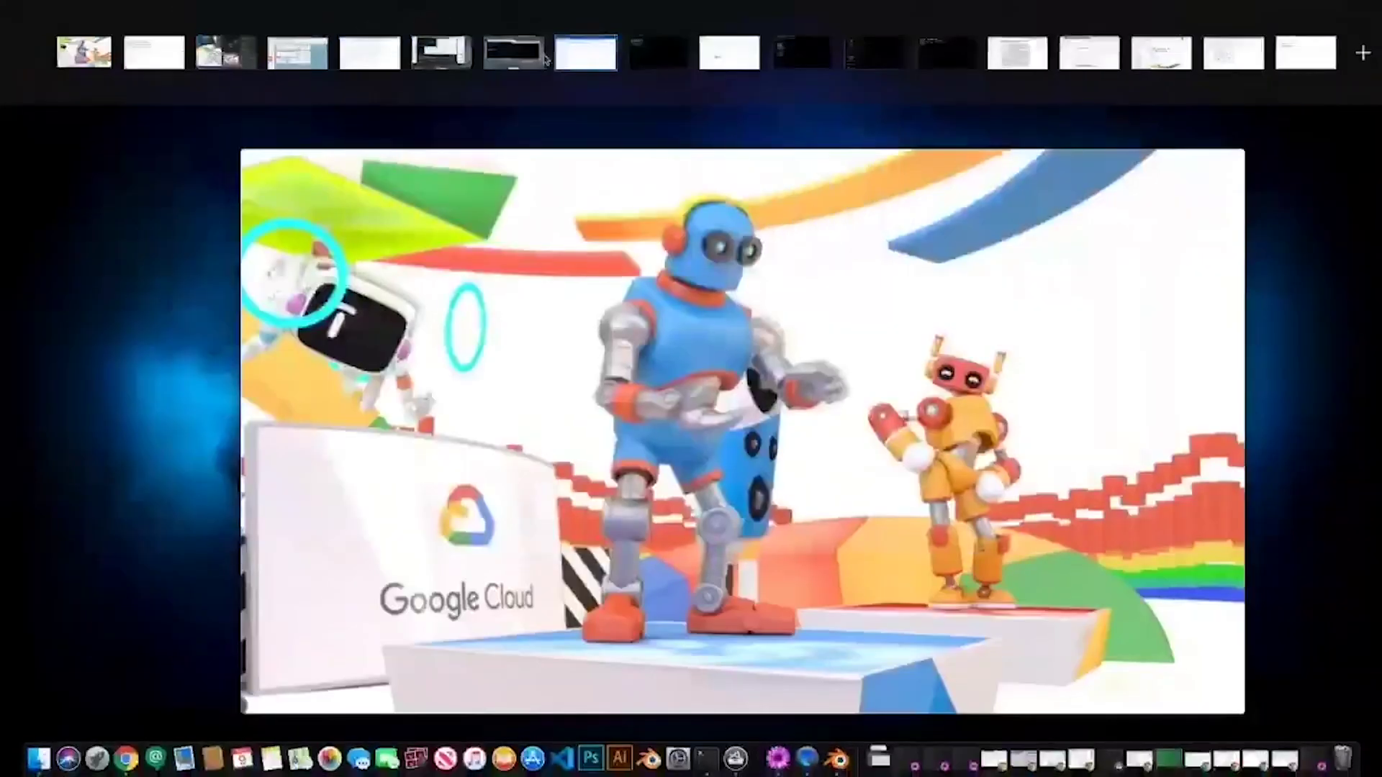
left_click(1074, 70)
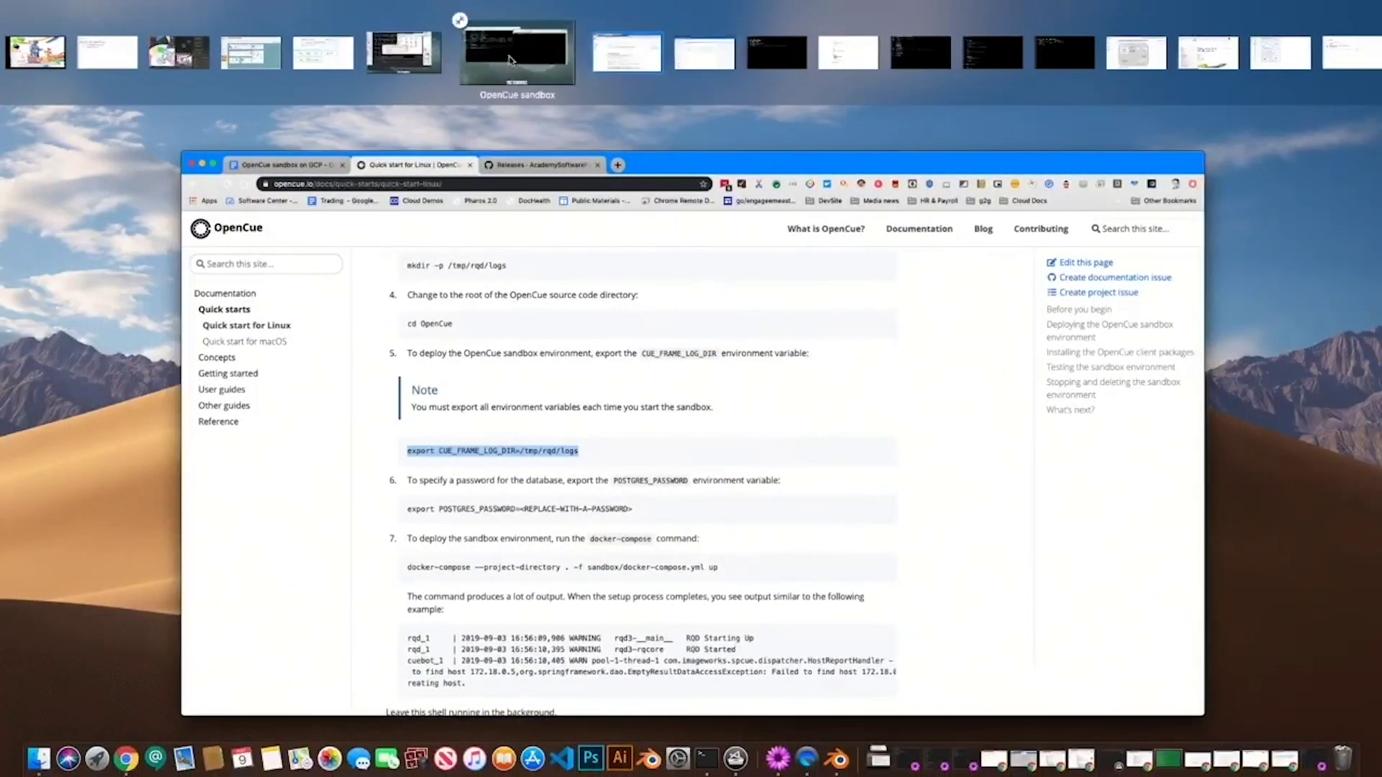
Reconnect to the OpenCue sandbox machine via Chrome Remote Desktop, then return to the quick-start docs.
left_click(512, 59)
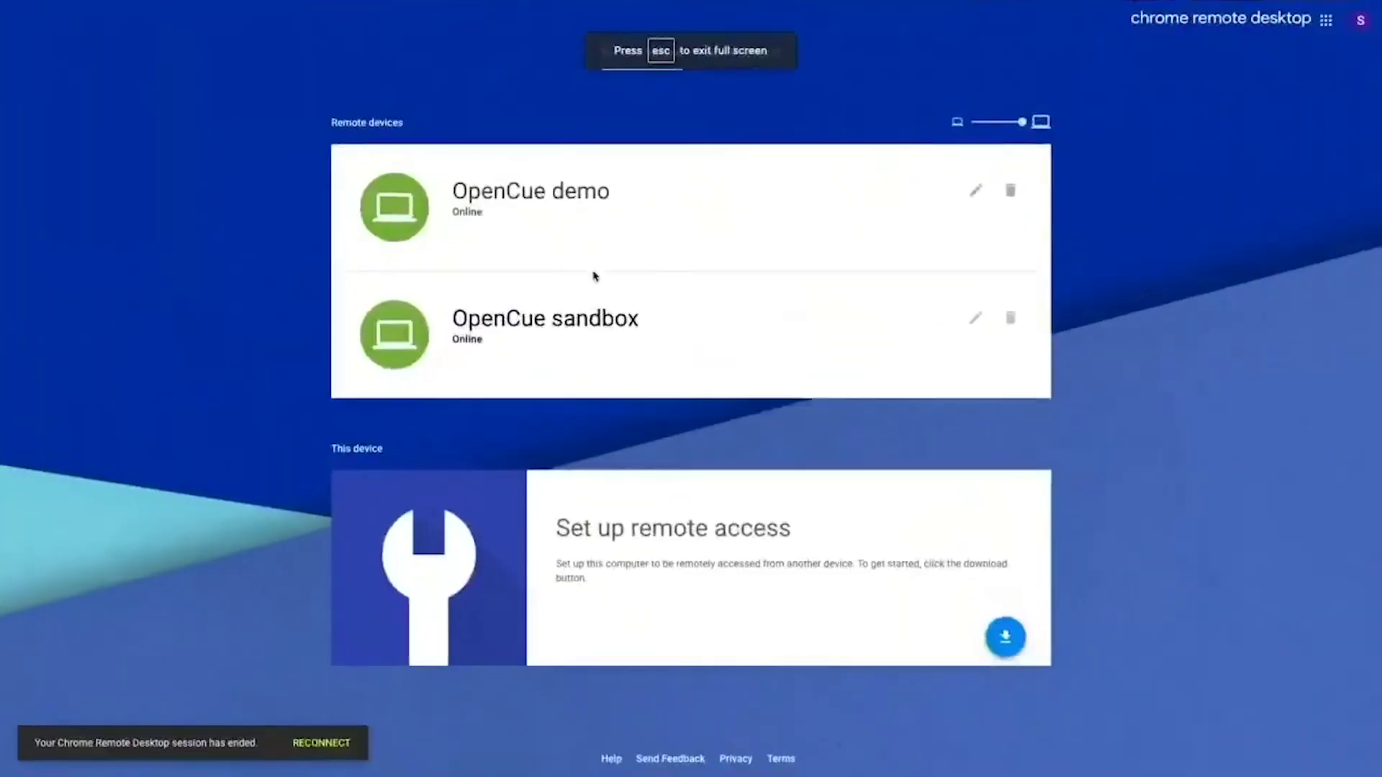
left_click(591, 326)
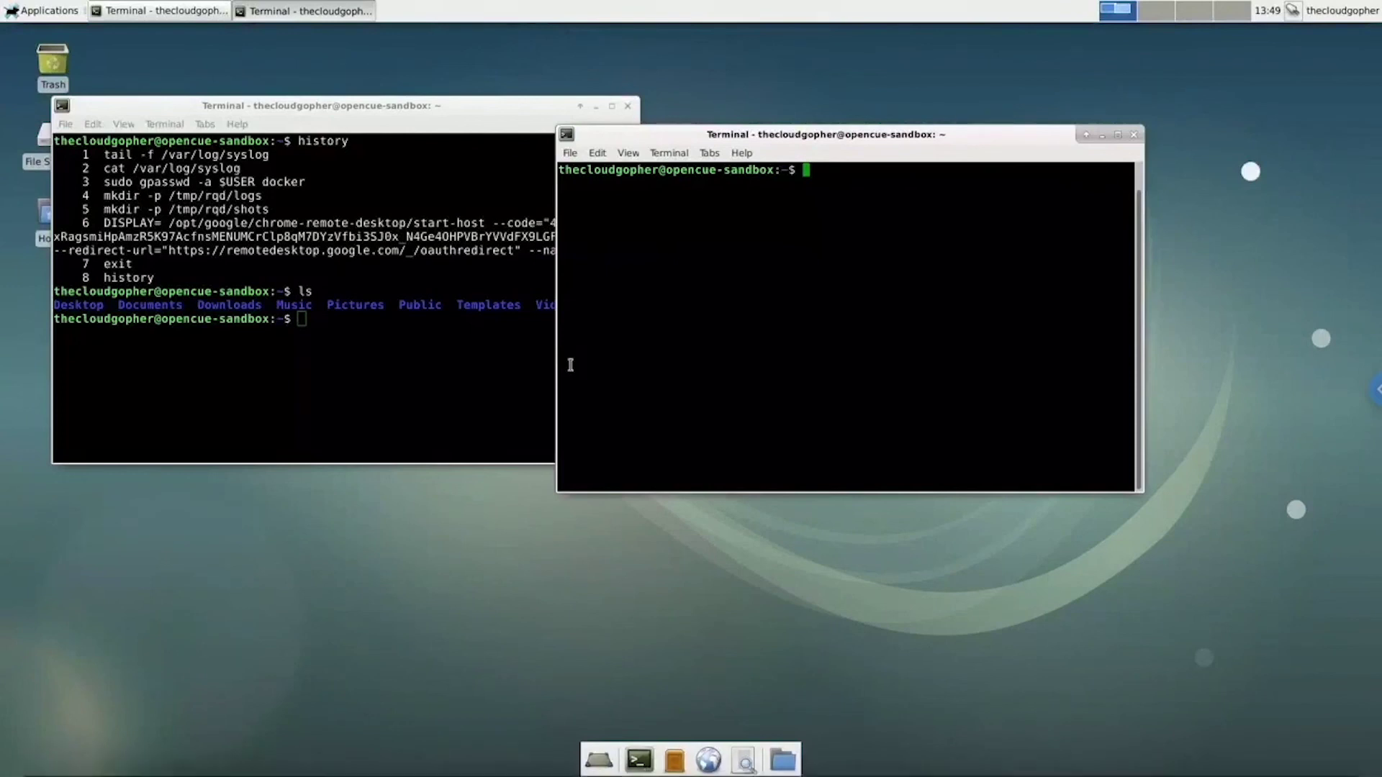
key("super+Tab")
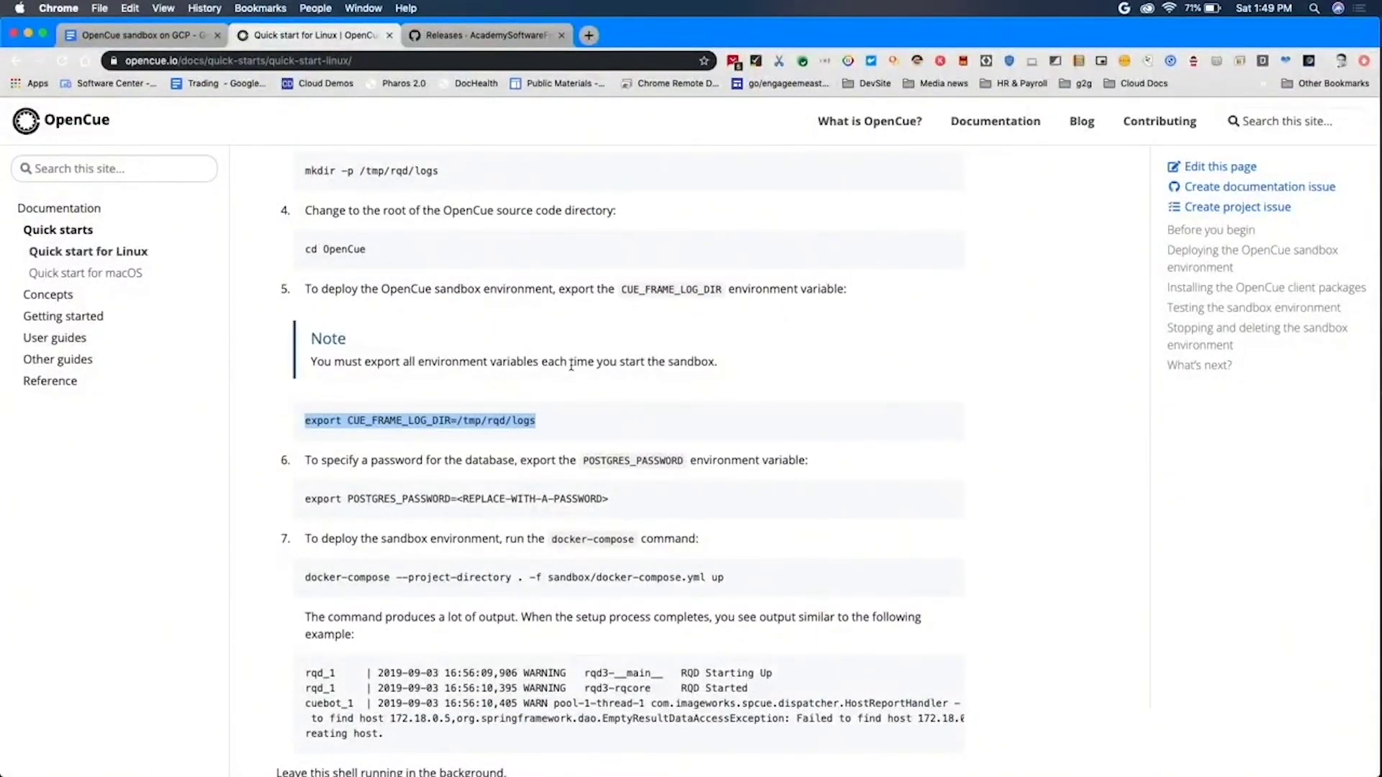
Visit the opencue.io home page, then open its documentation overview.
left_click(83, 131)
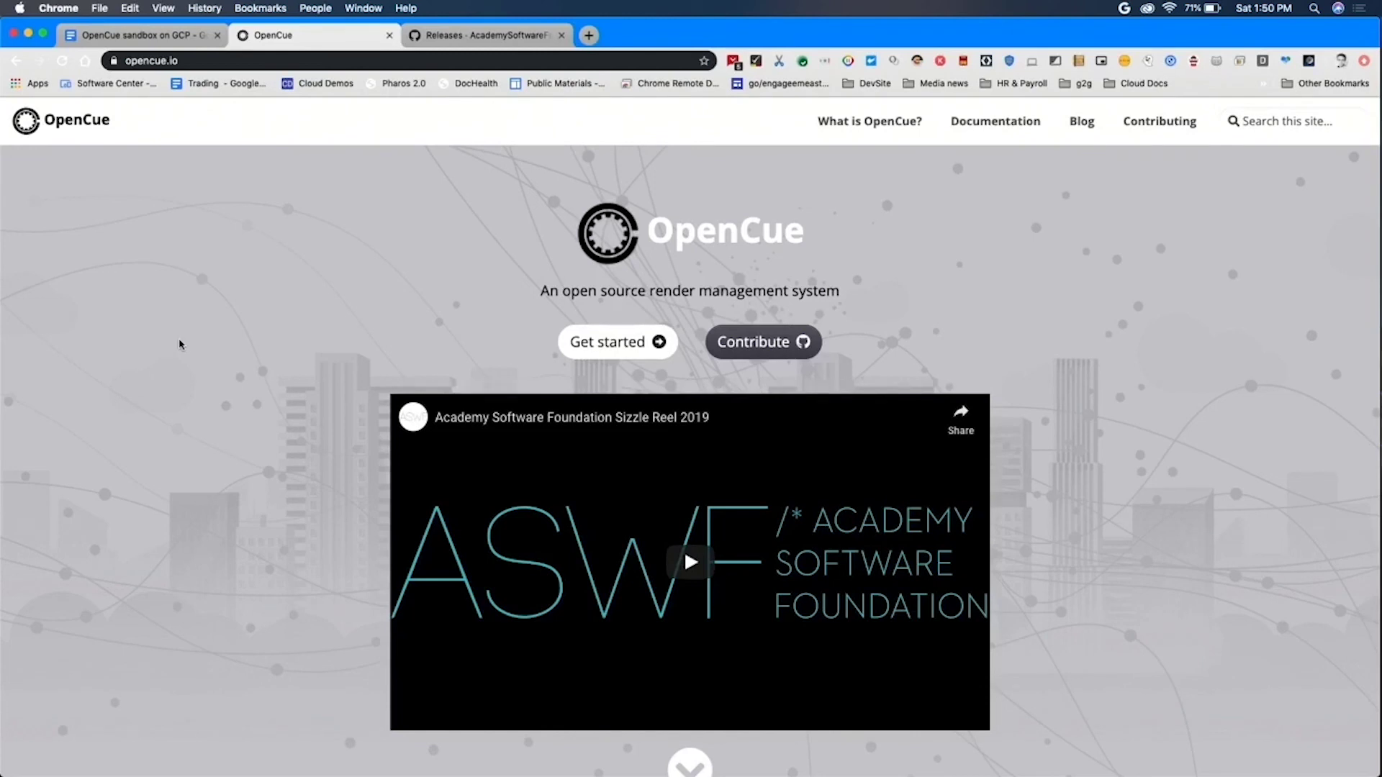
scroll(180, 344, "down", 5)
scroll(179, 344, "down", 4)
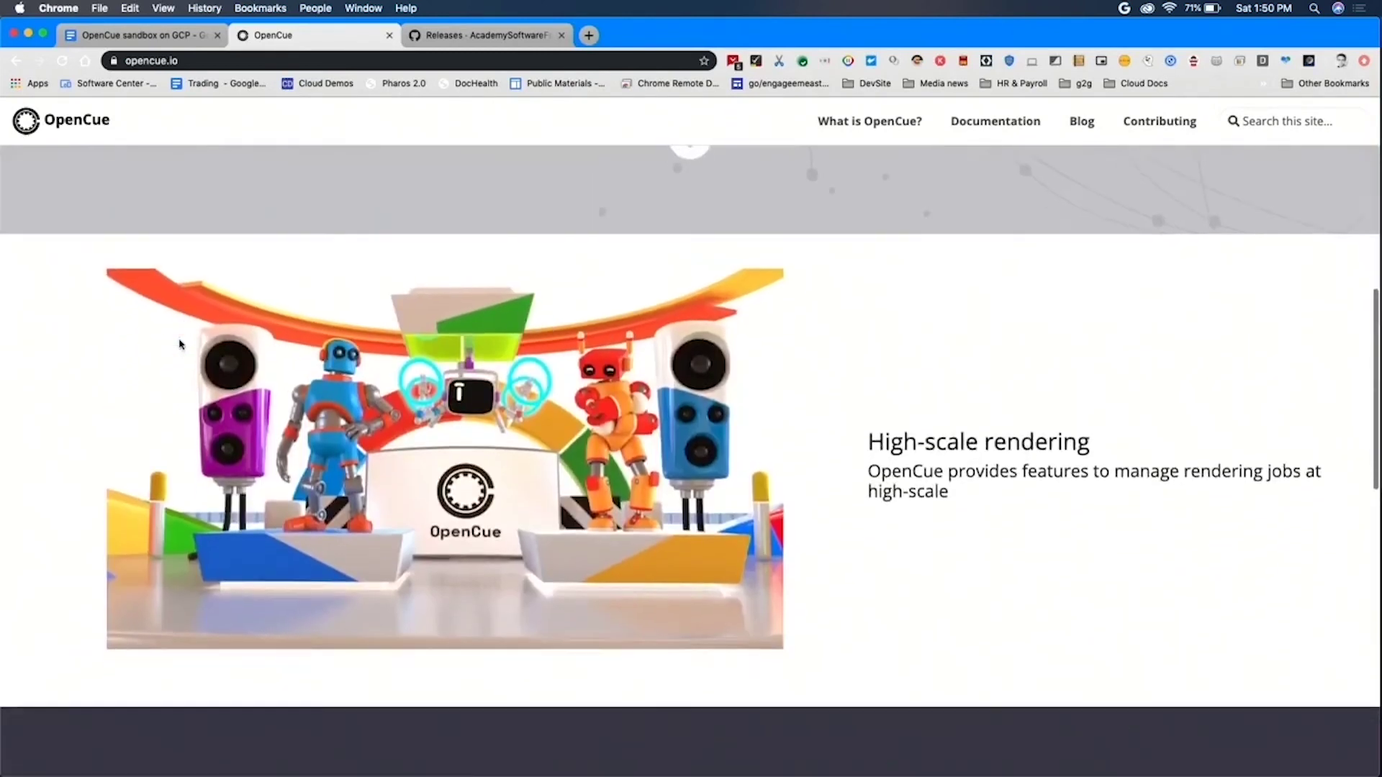
scroll(179, 343, "down", 1)
scroll(180, 343, "down", 1)
scroll(179, 345, "down", 3)
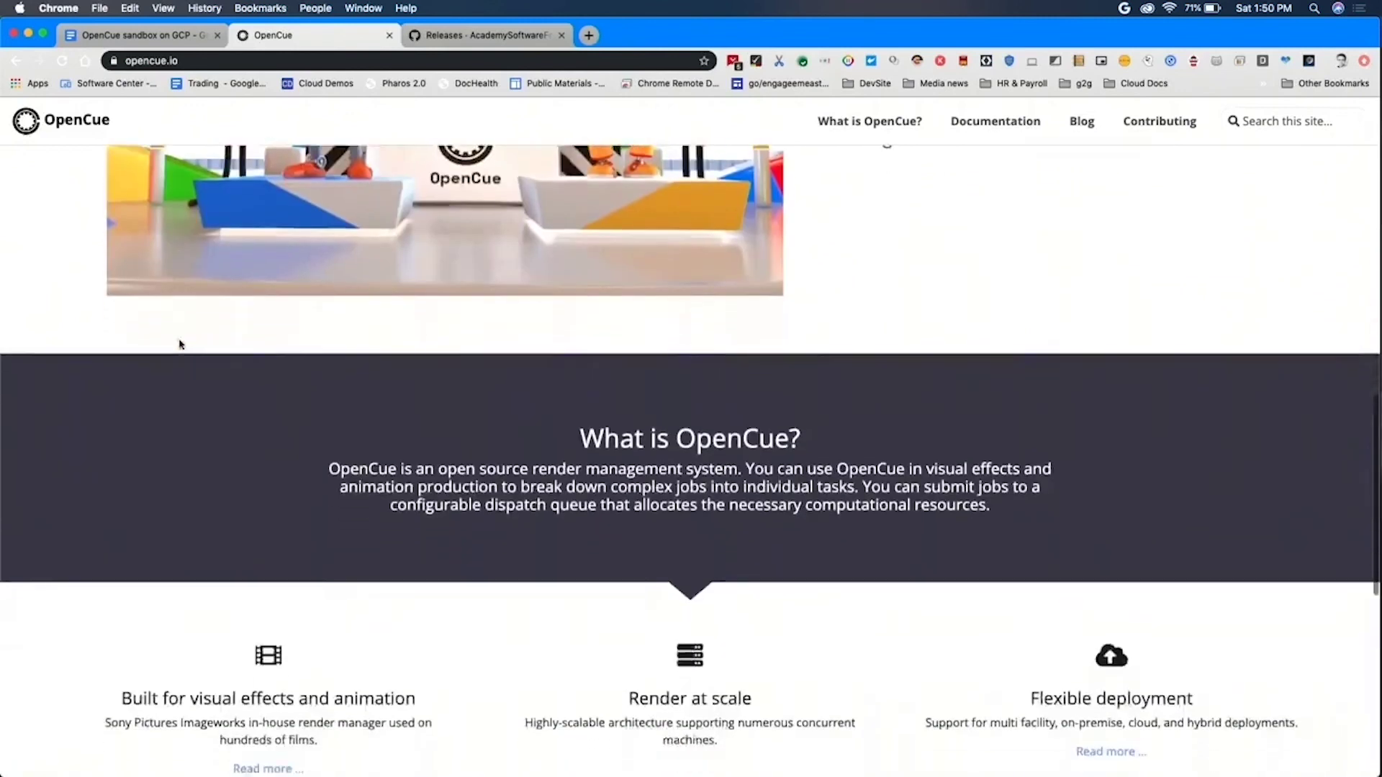
scroll(179, 344, "down", 3)
scroll(180, 344, "down", 2)
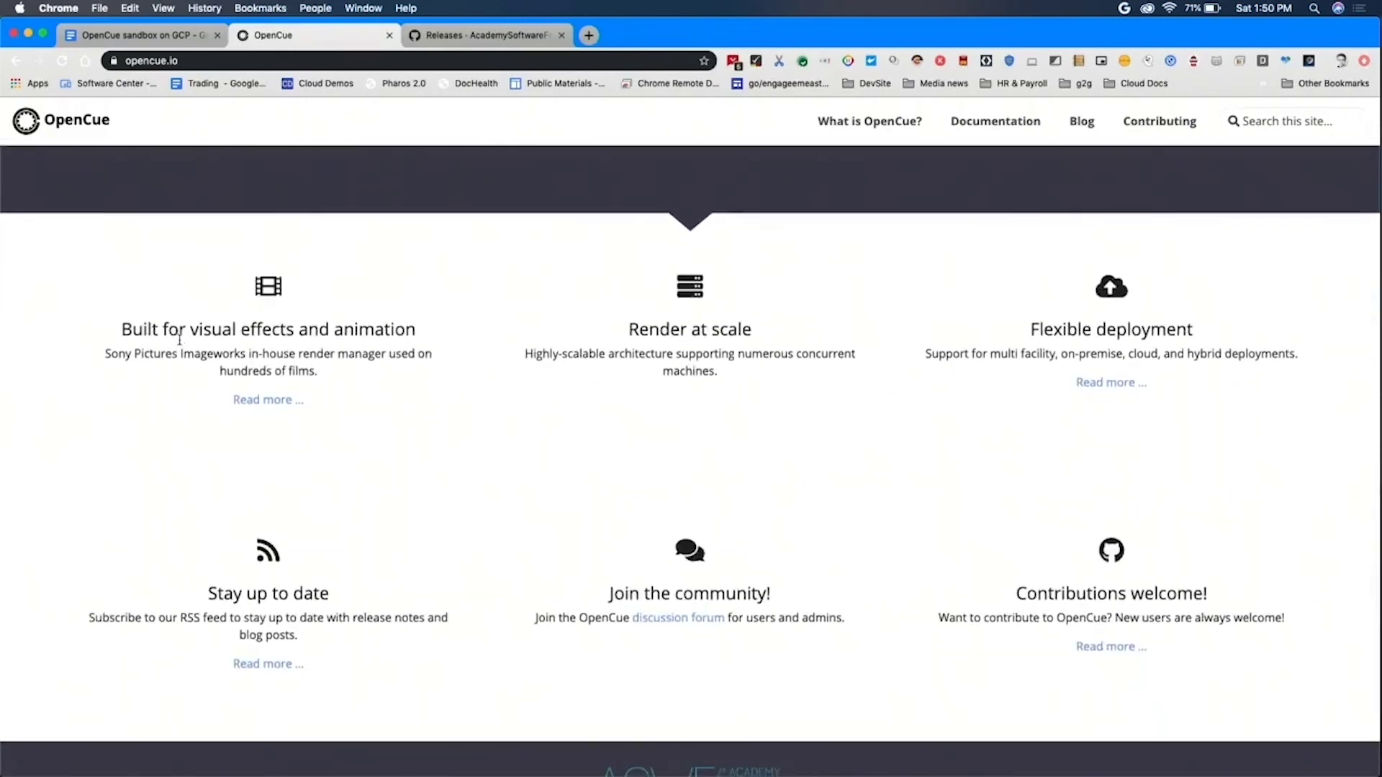
scroll(179, 343, "down", 3)
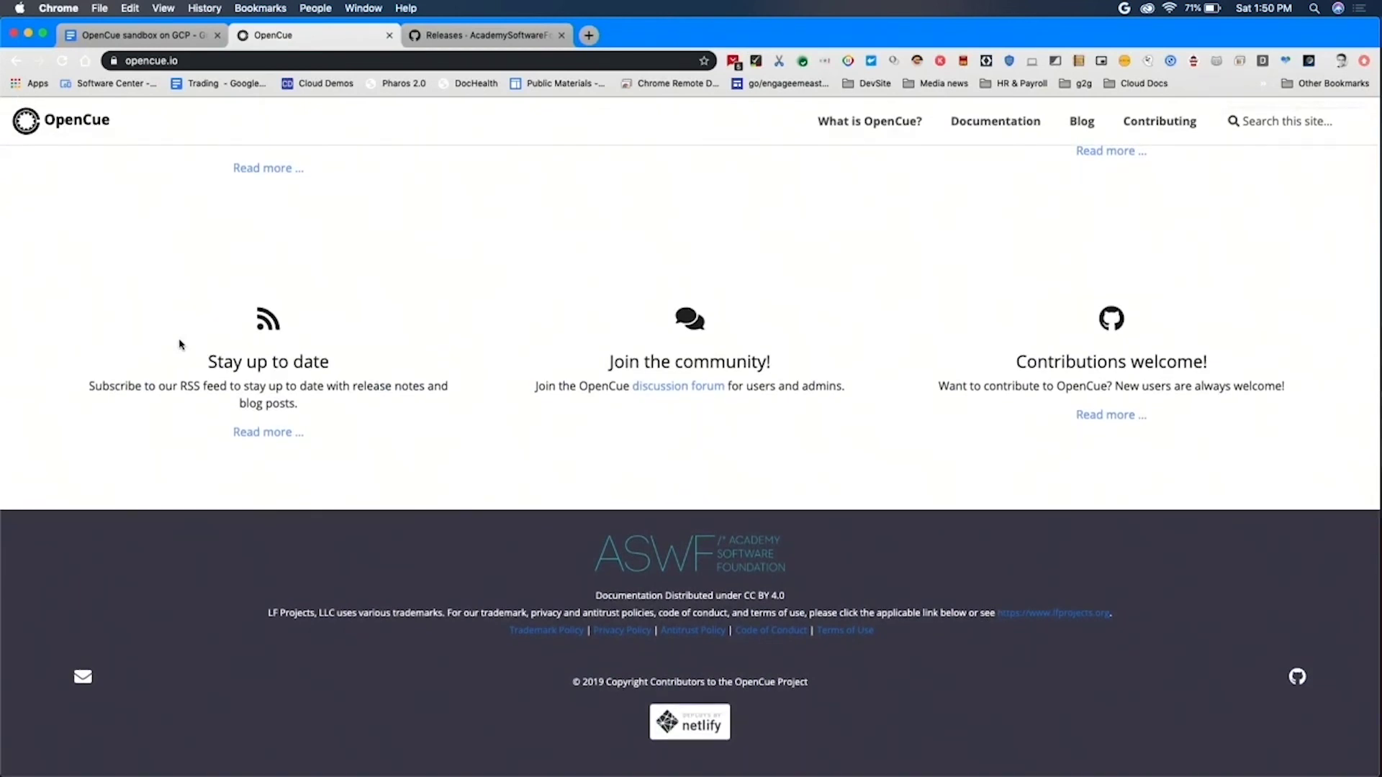
scroll(179, 344, "up", 15)
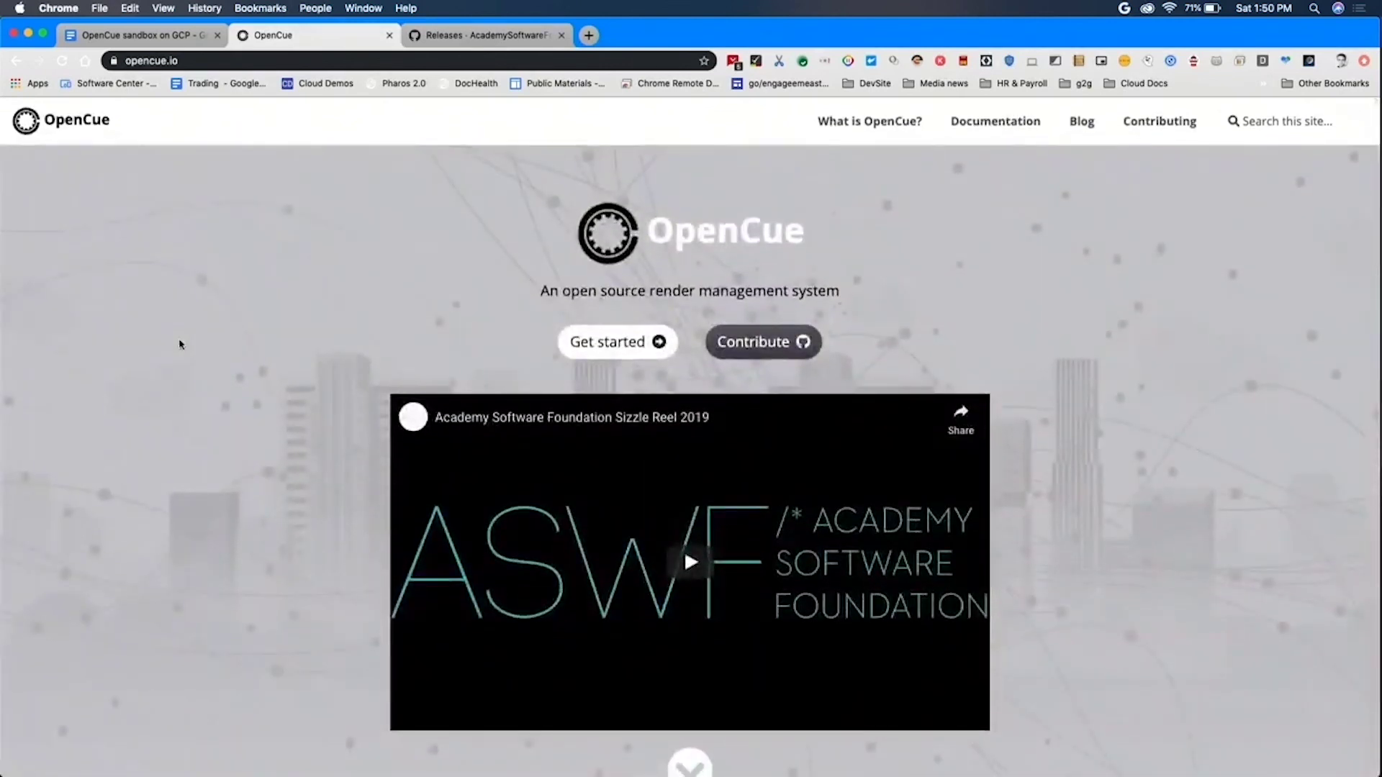
left_click(988, 135)
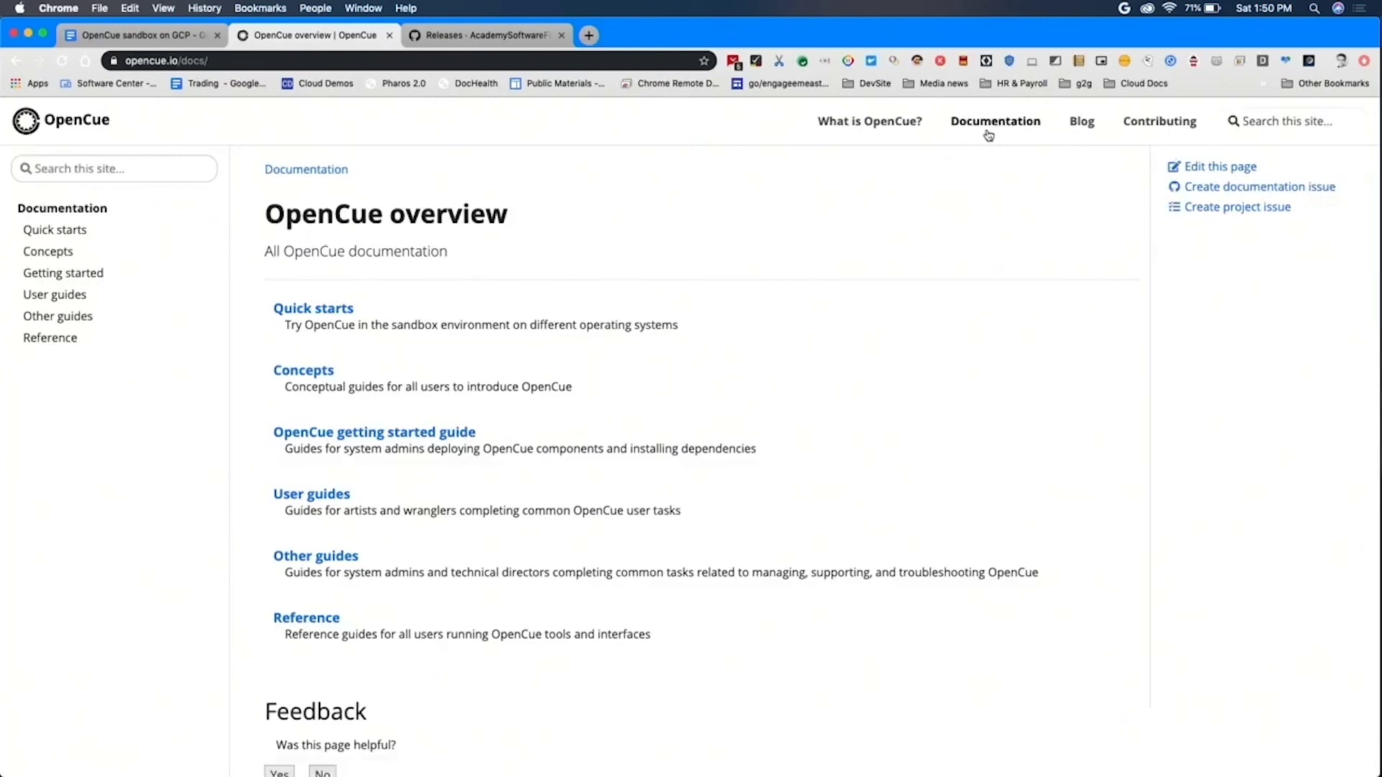
Open the Quick start for Linux guide under Quick starts.
left_click(78, 234)
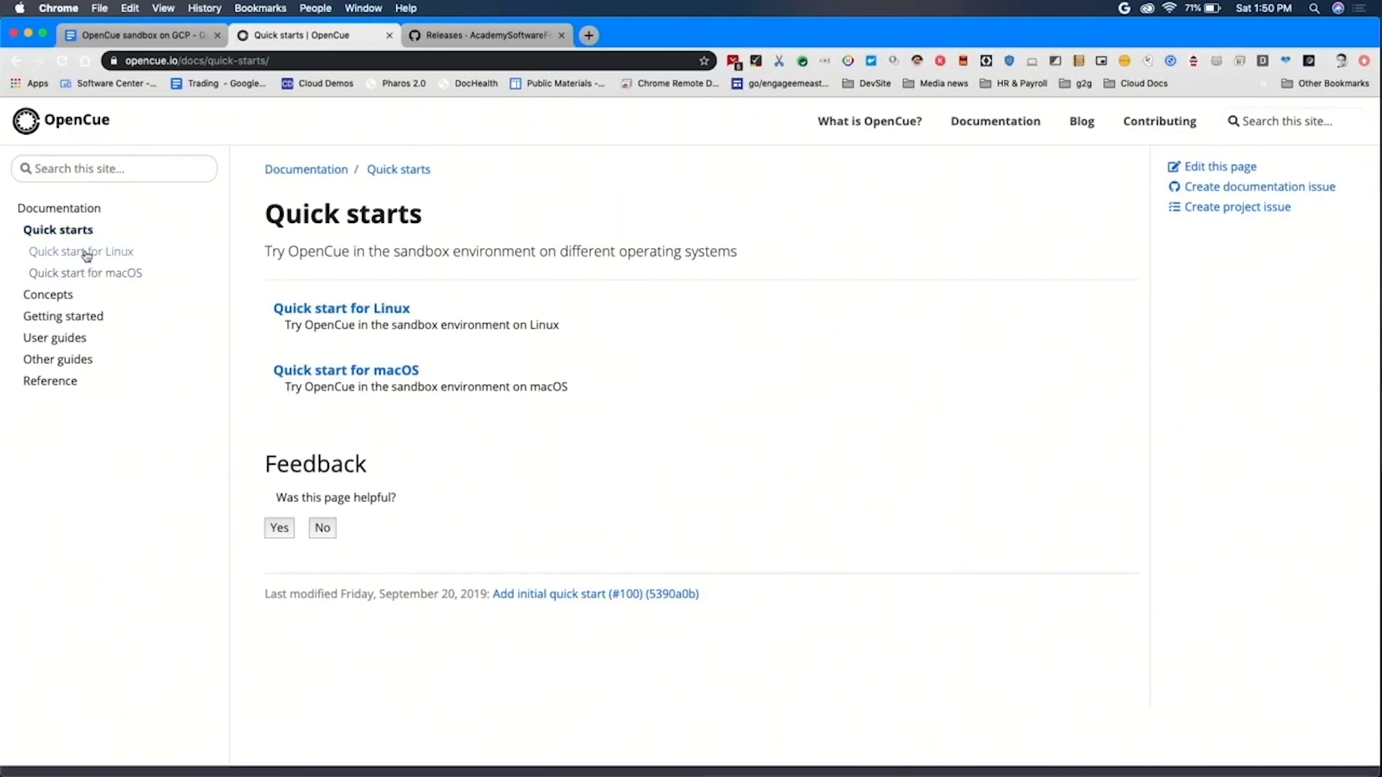
left_click(86, 255)
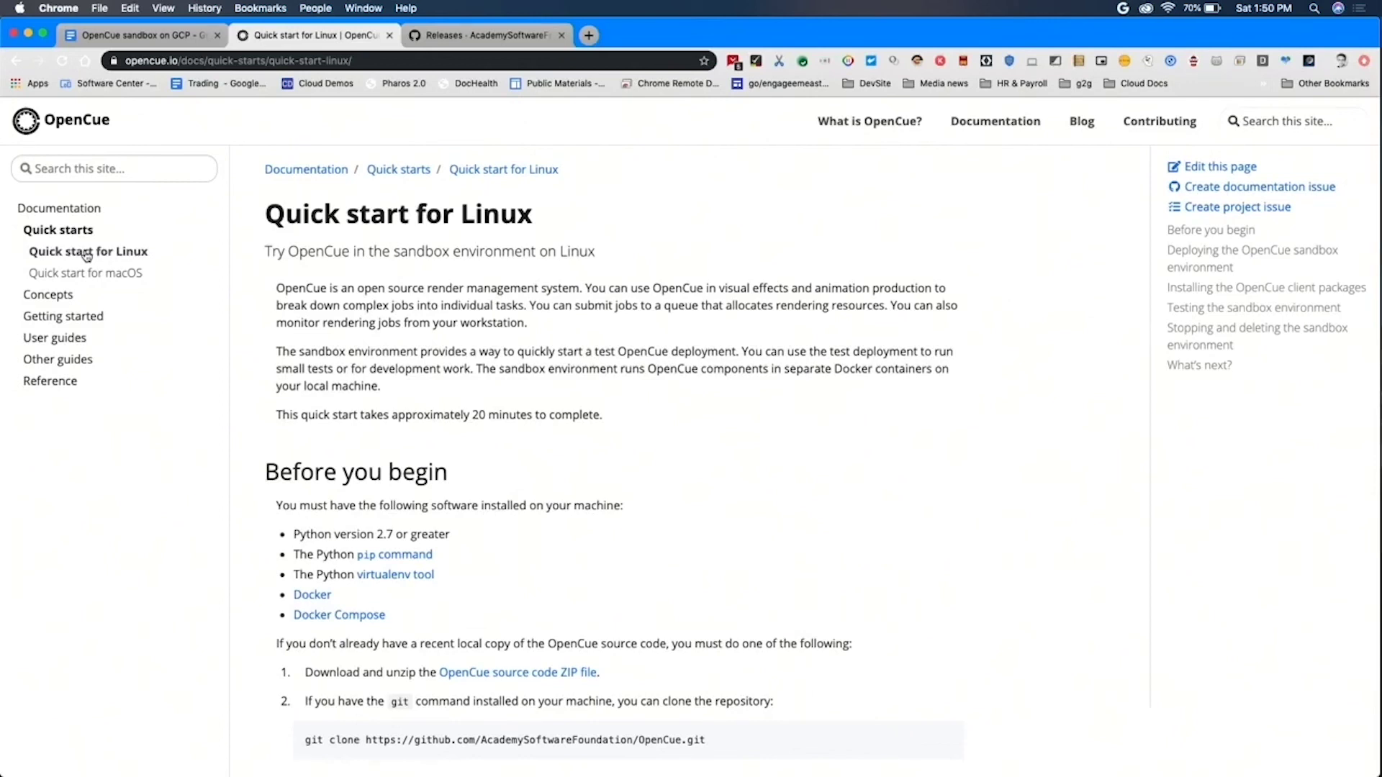
scroll(472, 499, "down", 5)
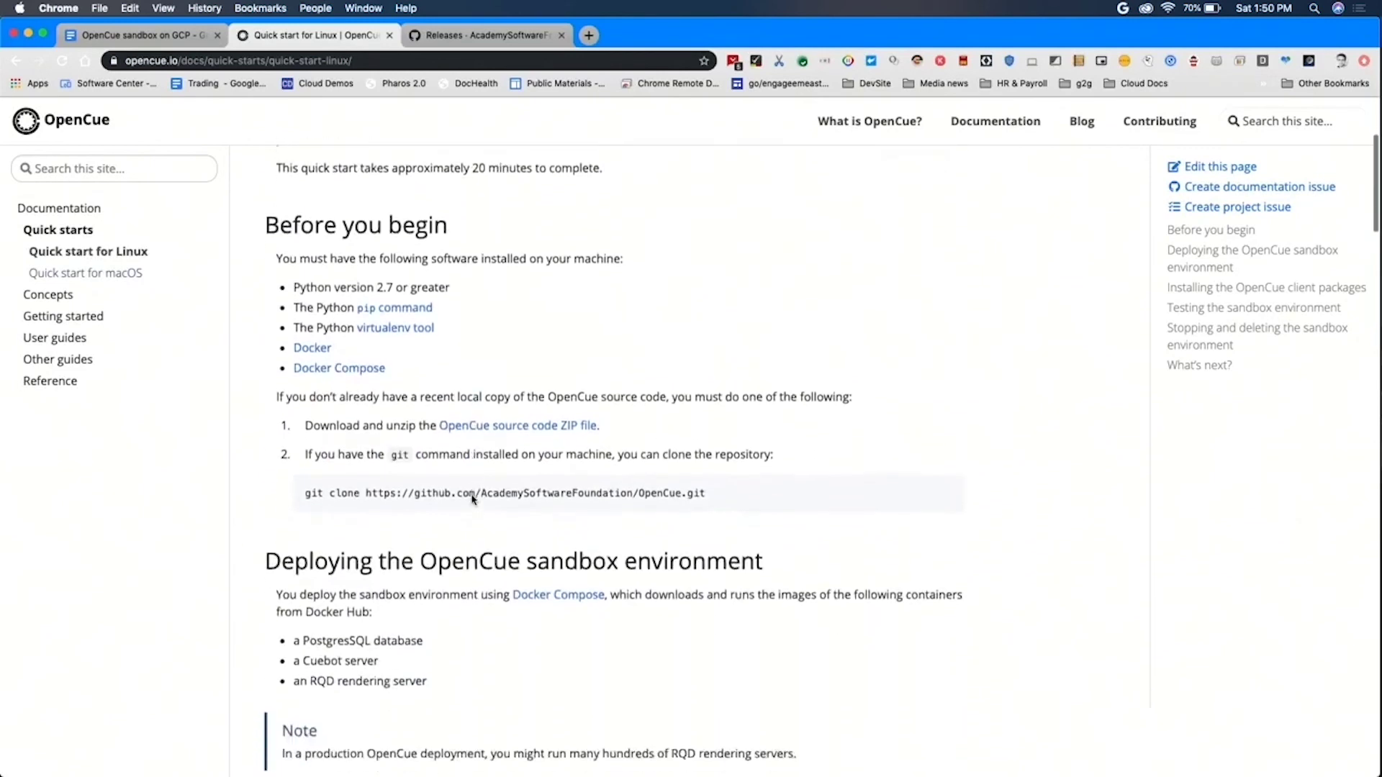
scroll(471, 499, "down", 1)
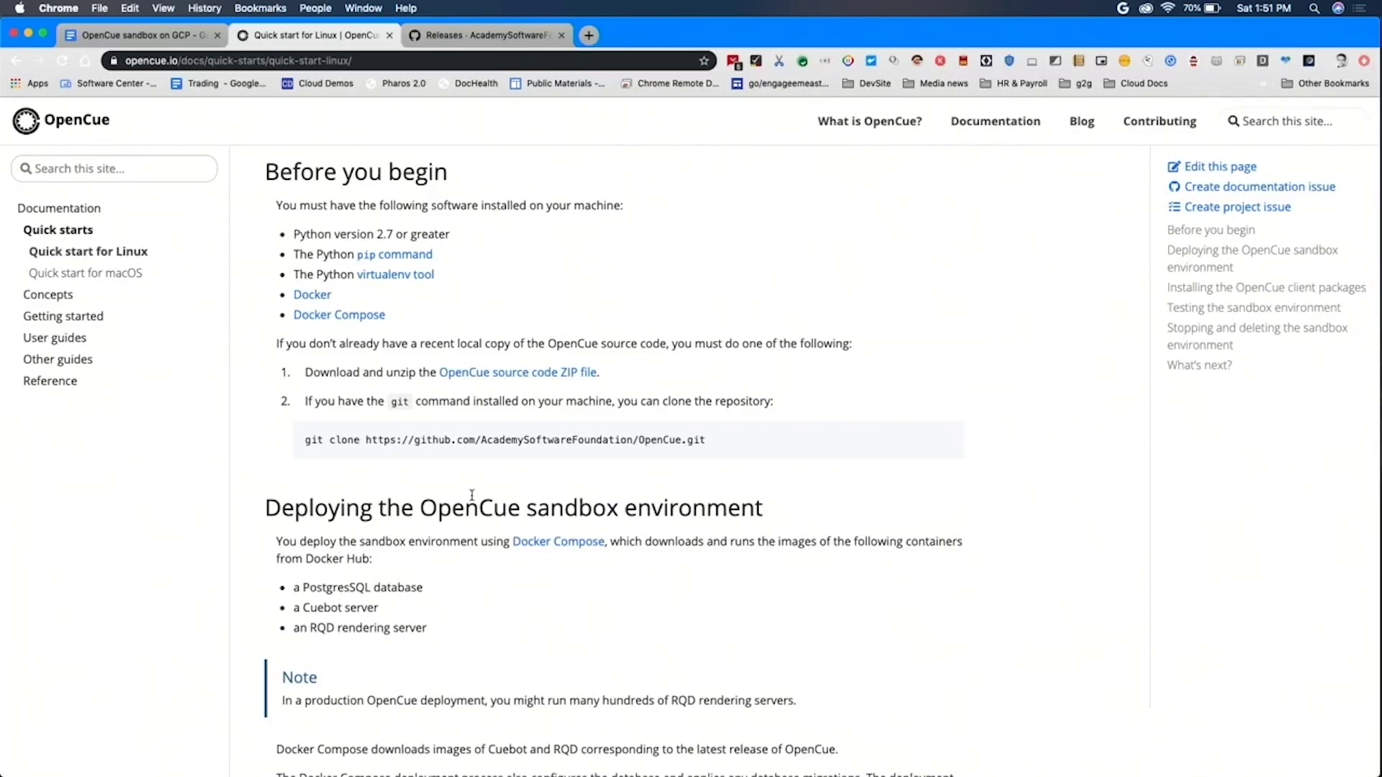
scroll(680, 718, "down", 5)
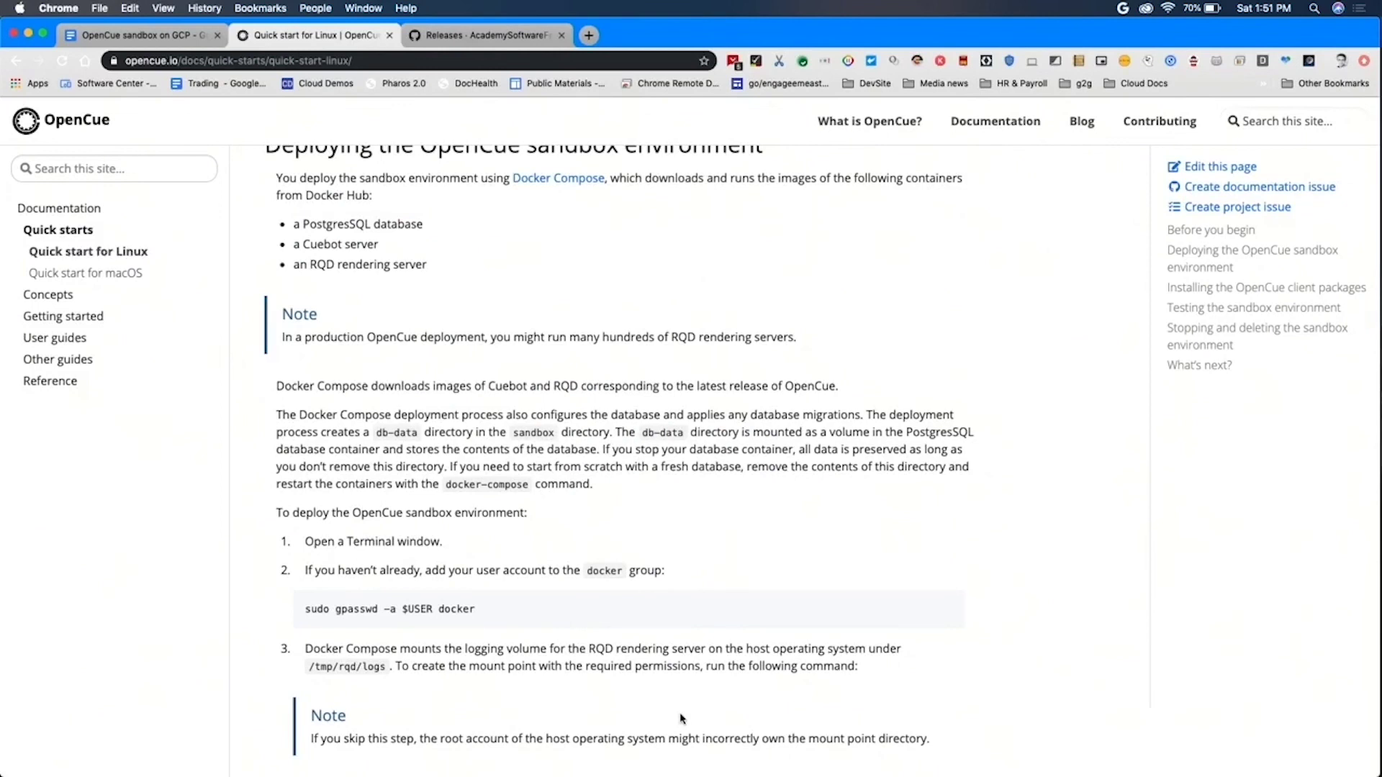
scroll(681, 718, "down", 2)
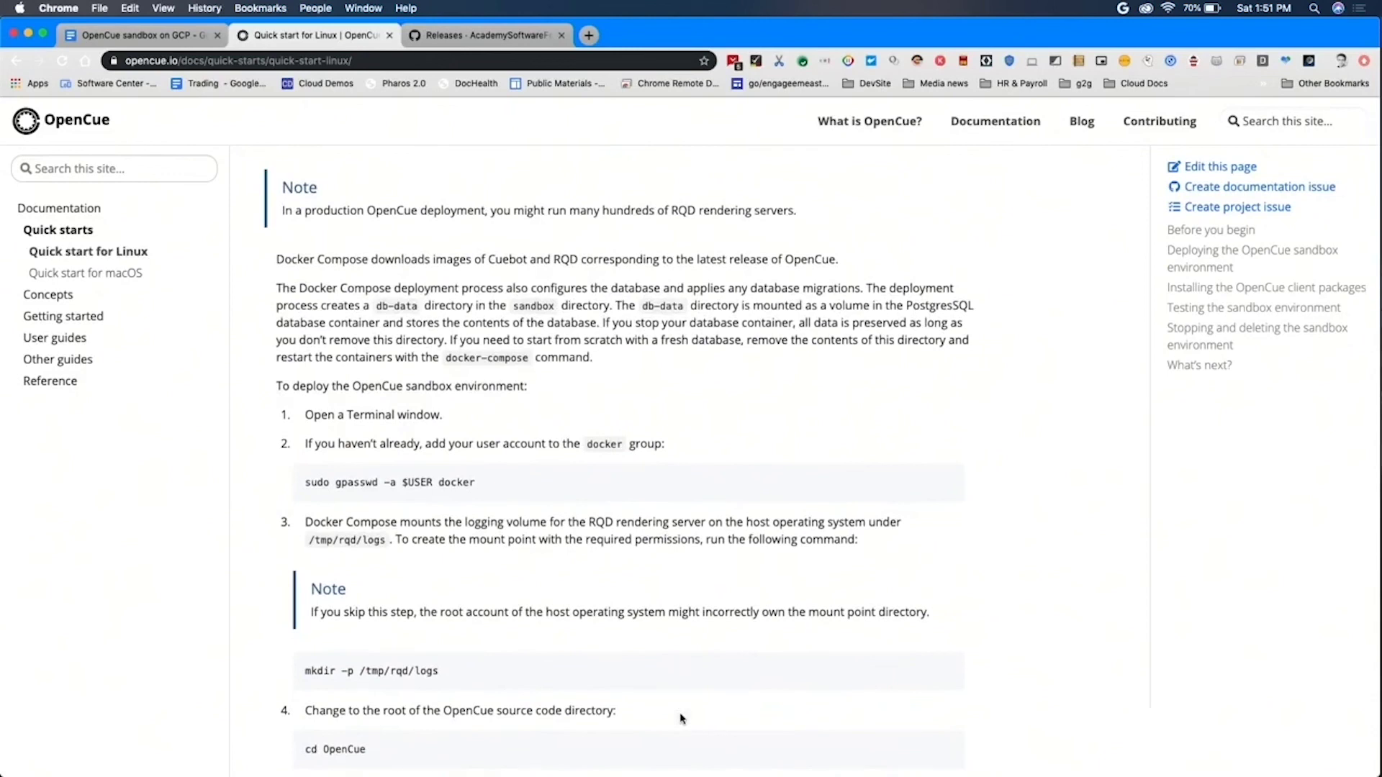
scroll(681, 718, "down", 2)
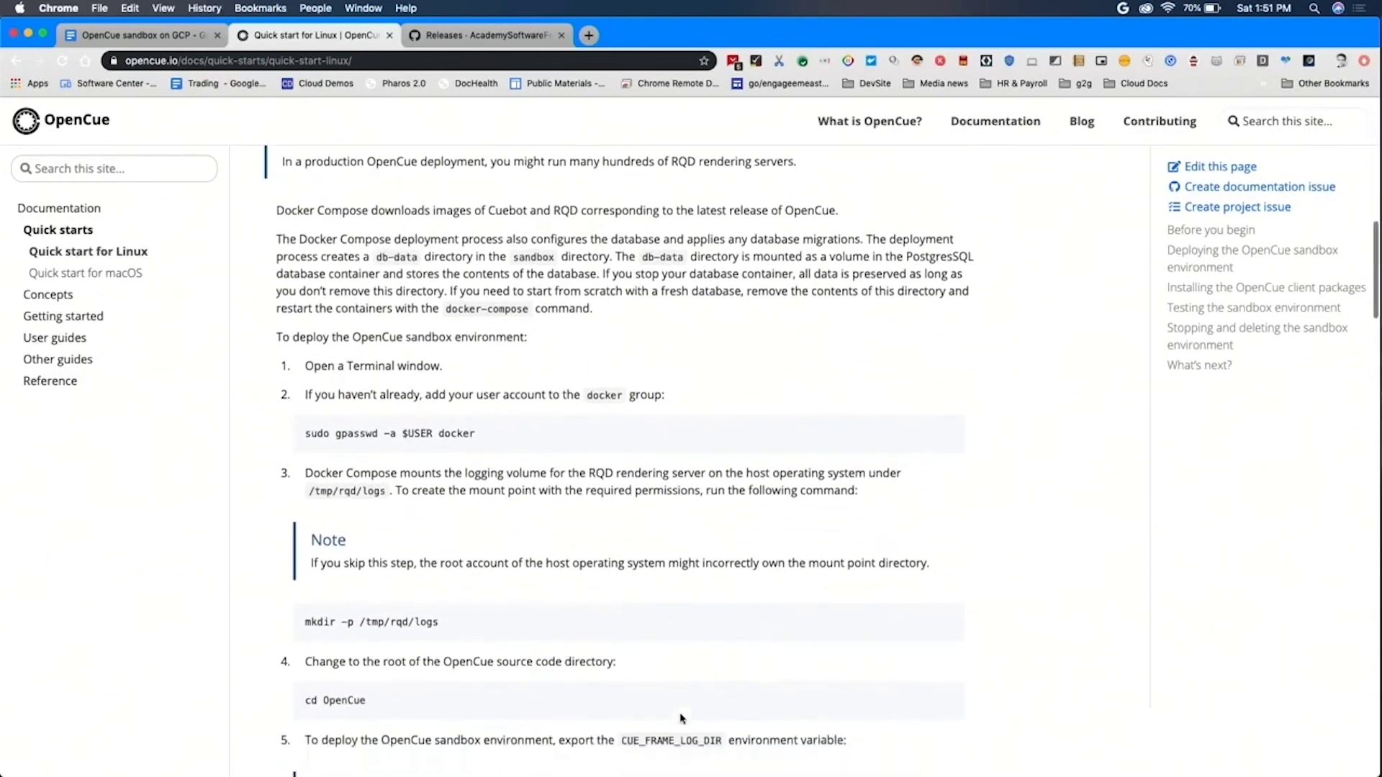
scroll(680, 719, "down", 4)
scroll(681, 718, "up", 5)
scroll(702, 541, "up", 1)
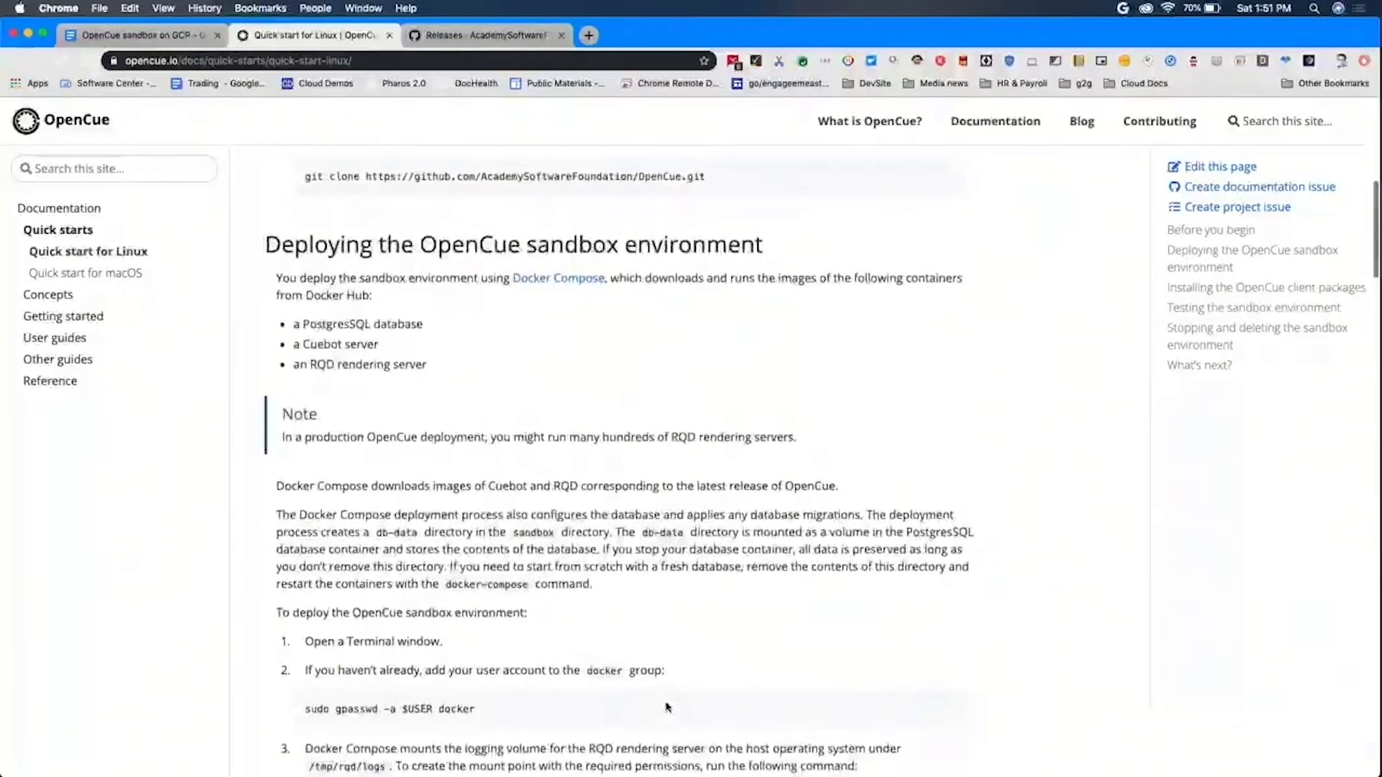
scroll(724, 335, "up", 1)
scroll(725, 335, "up", 1)
Copy the docs' git clone command and run it in the VM terminal.
left_click_drag(716, 399, 479, 400)
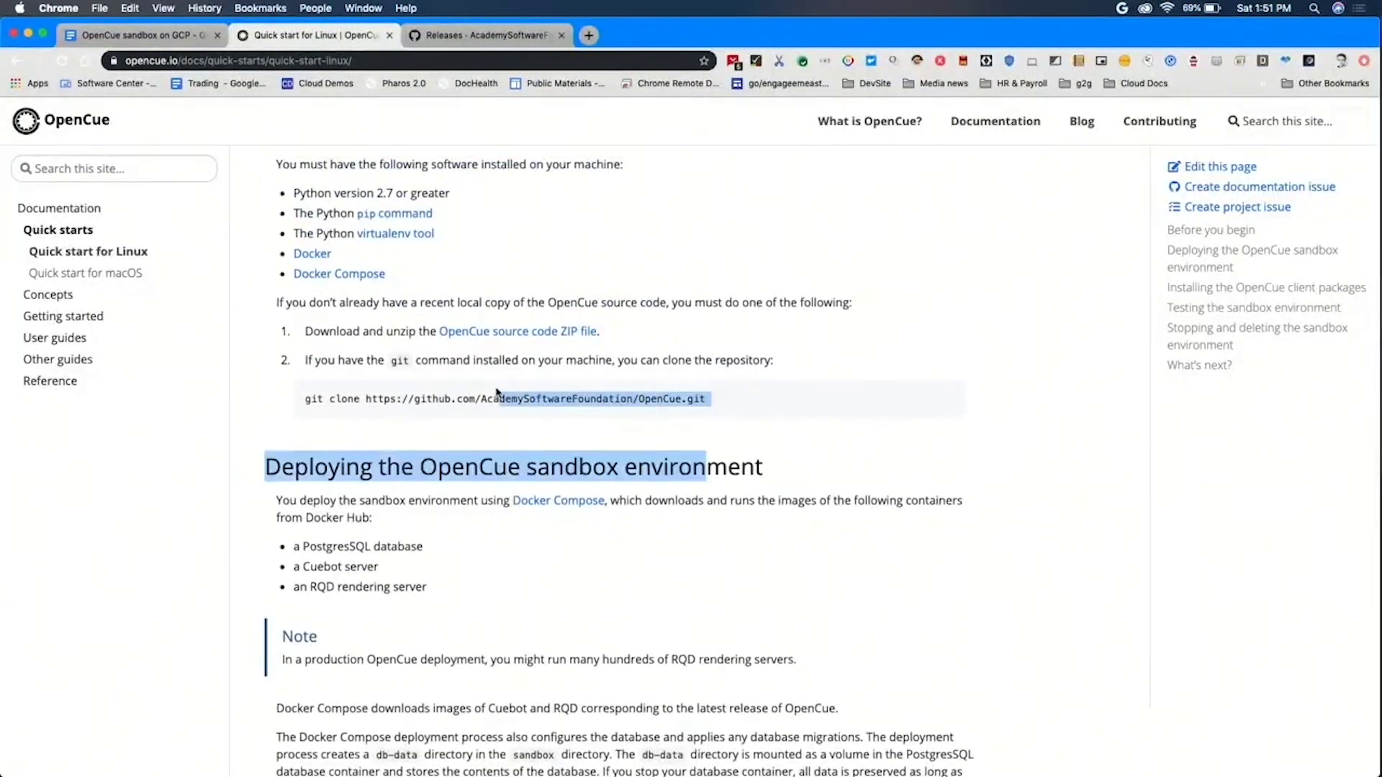
left_click(479, 400)
left_click_drag(712, 408, 302, 400)
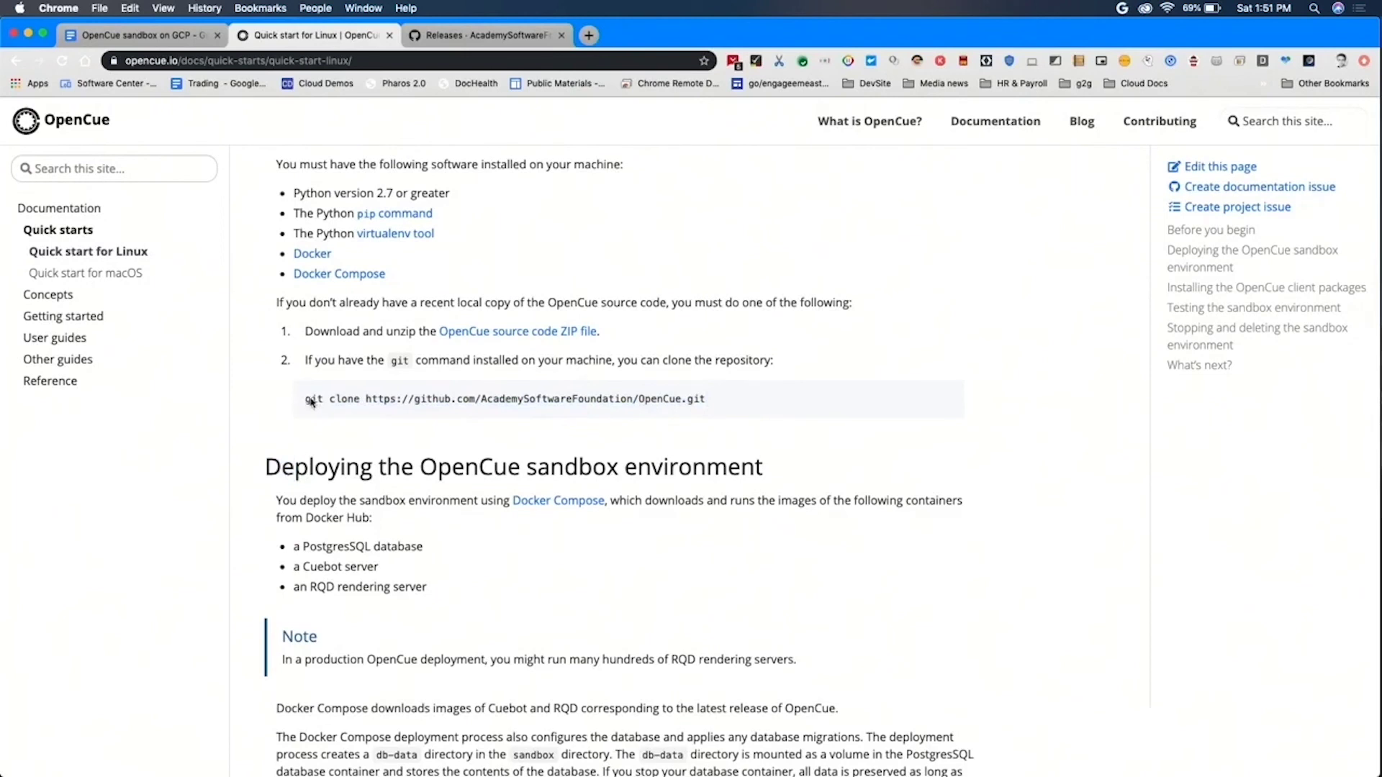
mouse_move(304, 399)
left_mouse_down()
mouse_move(685, 417)
mouse_move(704, 402)
left_mouse_up()
key("super+c")
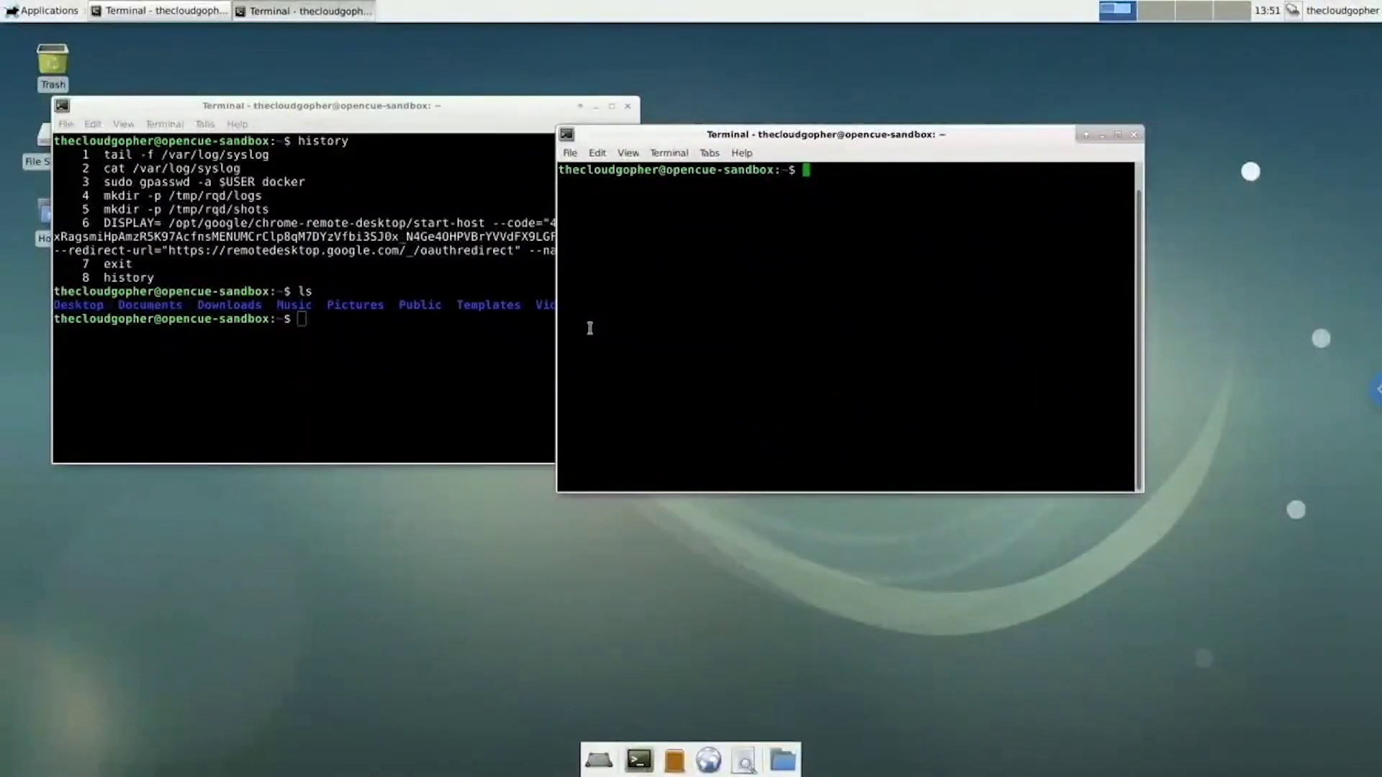
right_click(590, 329)
left_click(629, 389)
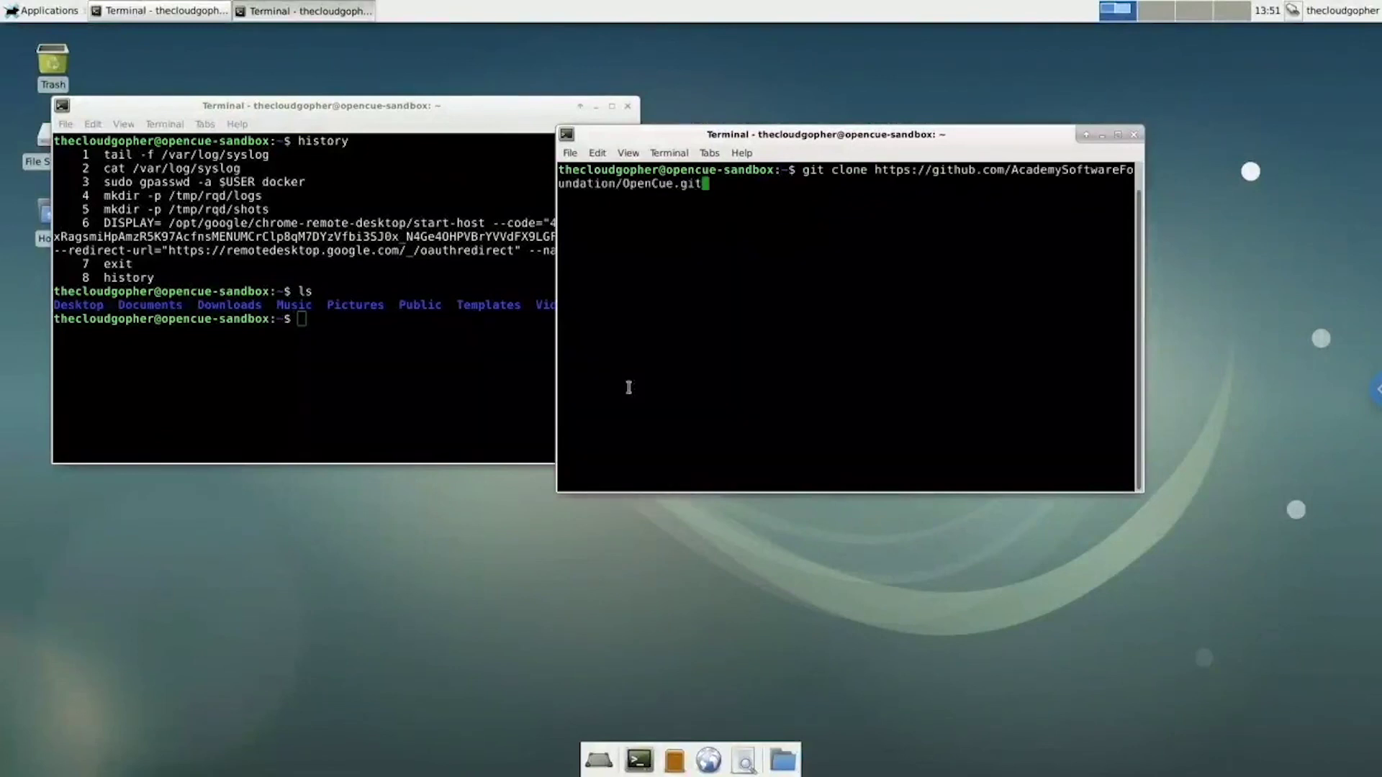
key("Return")
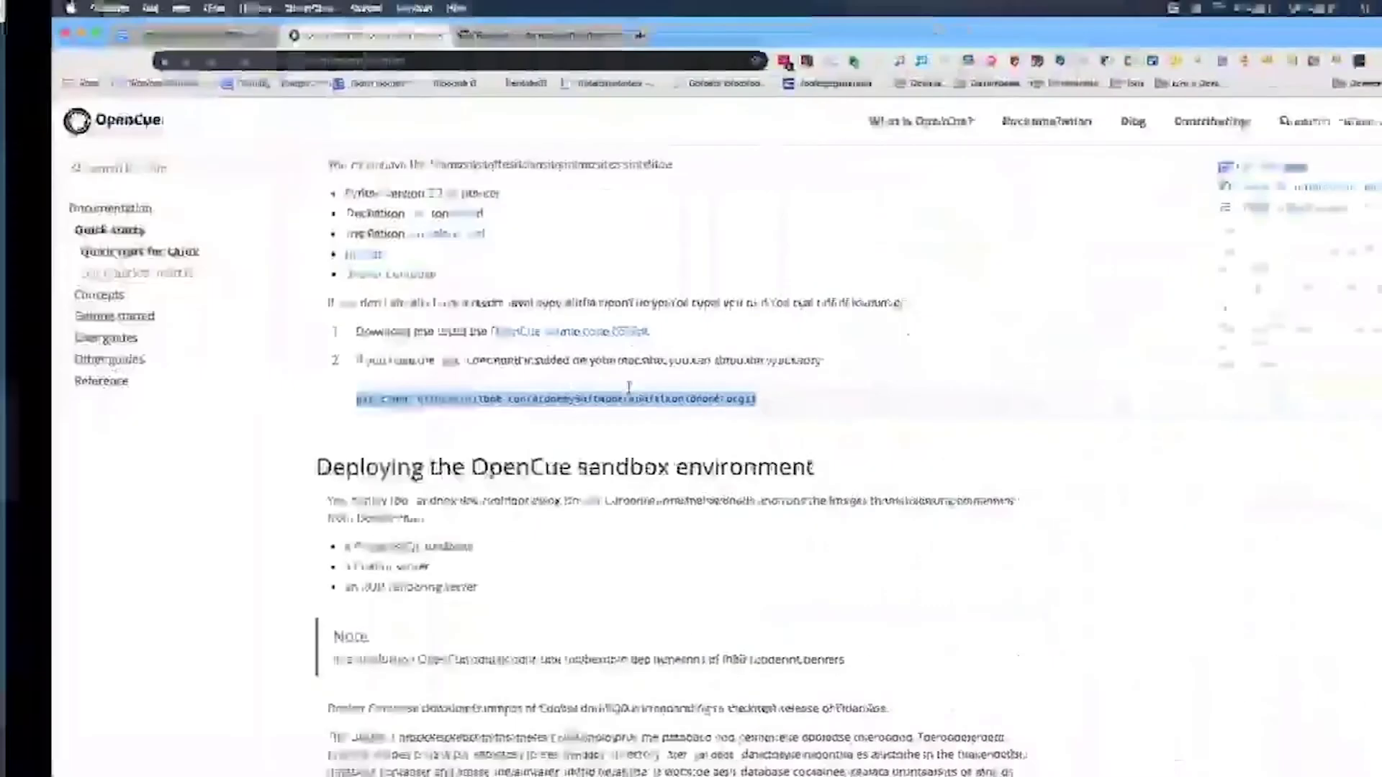
scroll(557, 482, "down", 5)
scroll(558, 482, "down", 5)
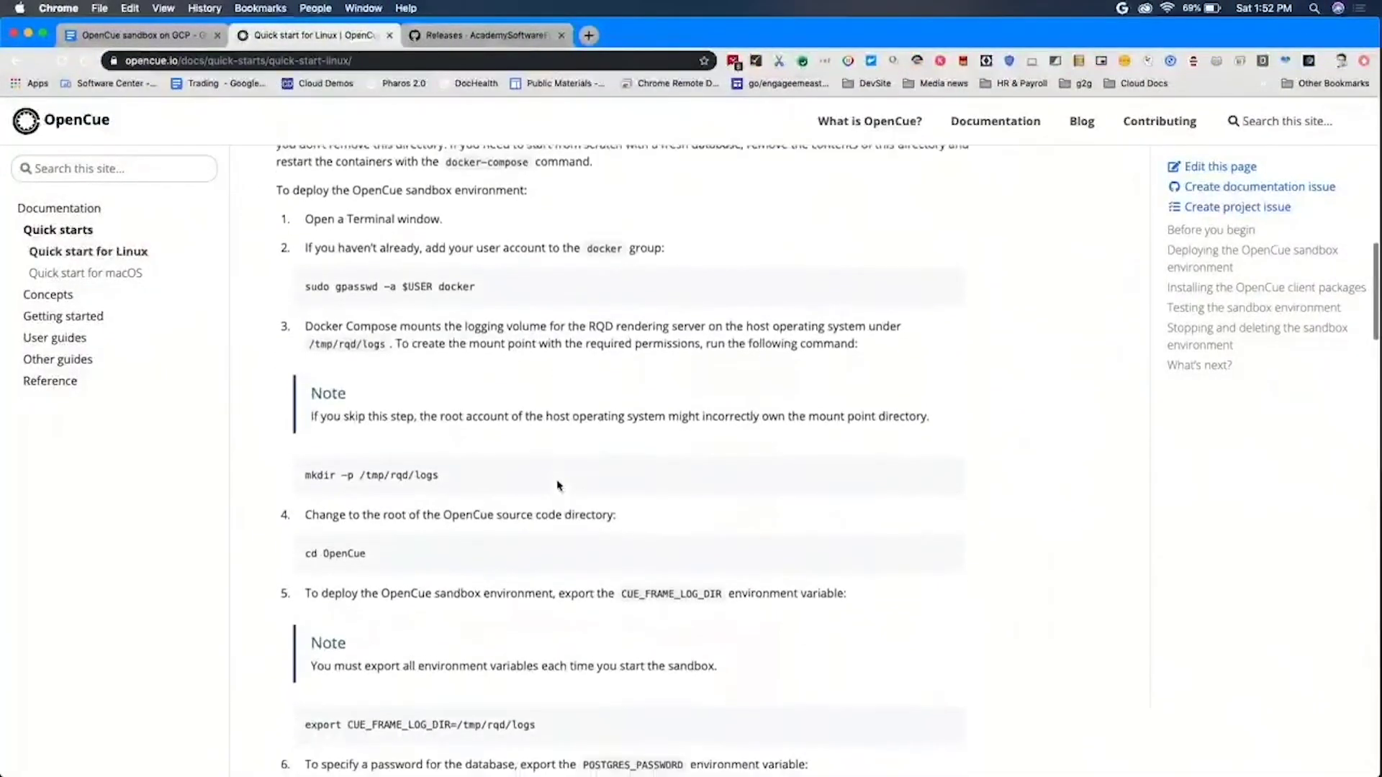
scroll(559, 484, "down", 2)
scroll(557, 485, "down", 1)
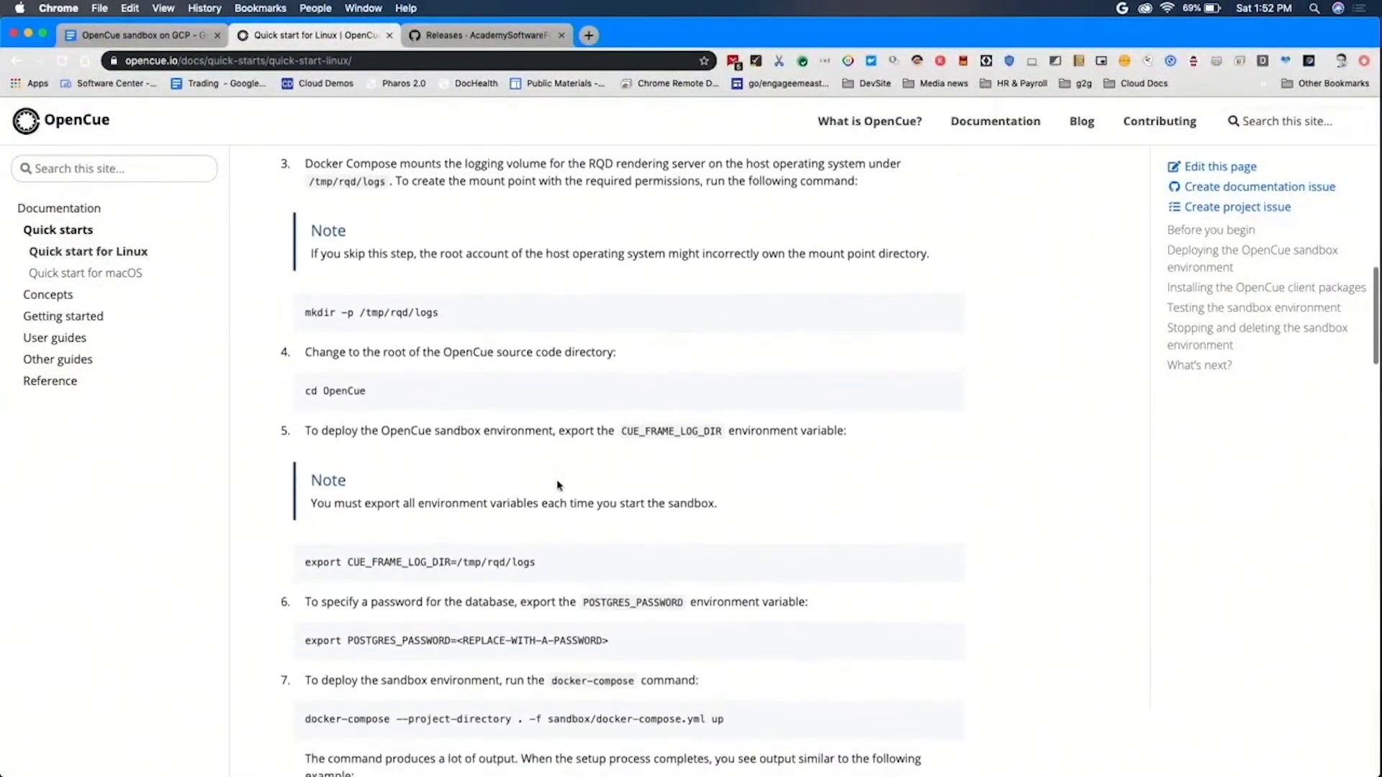
scroll(558, 485, "down", 2)
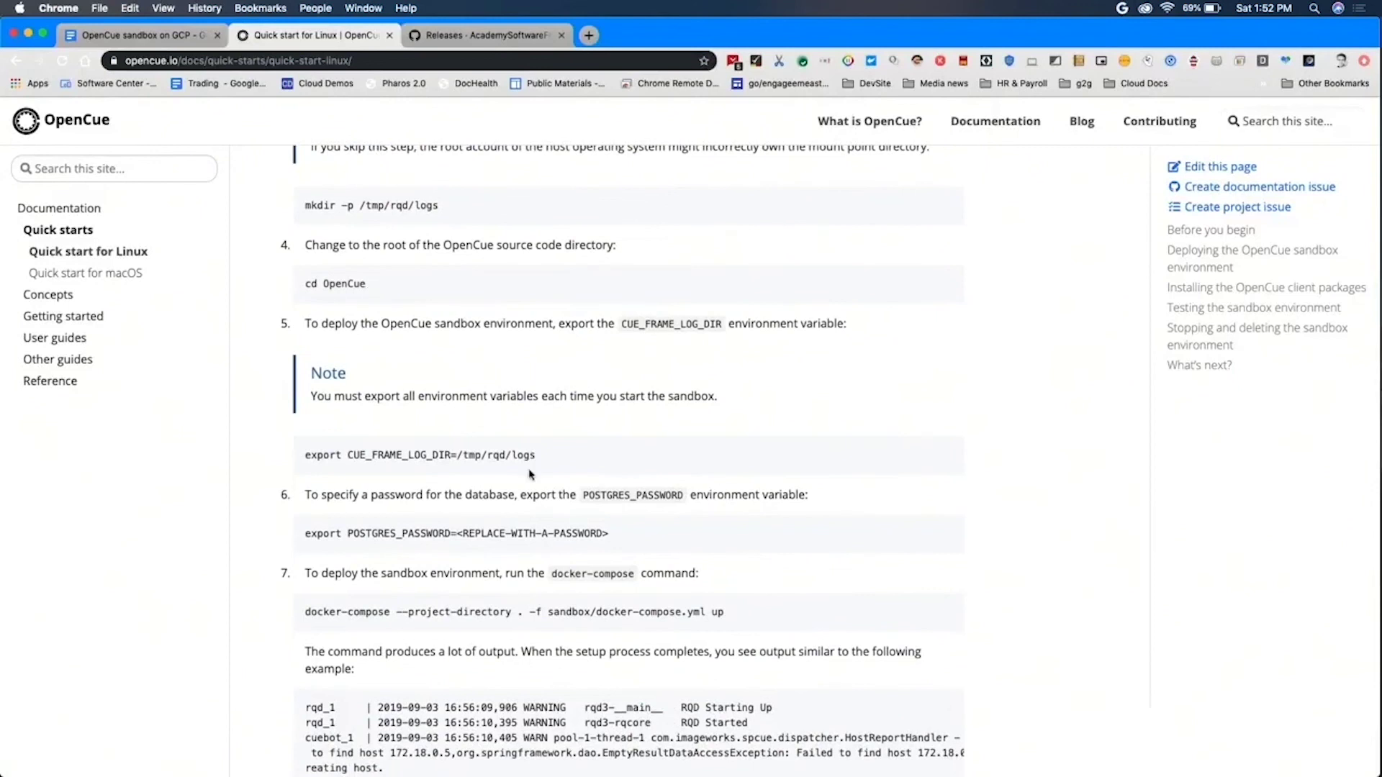
Enter the OpenCue folder and export CUE_FRAME_LOG_DIR=/tmp/rqd/logs.
left_click_drag(538, 460, 305, 462)
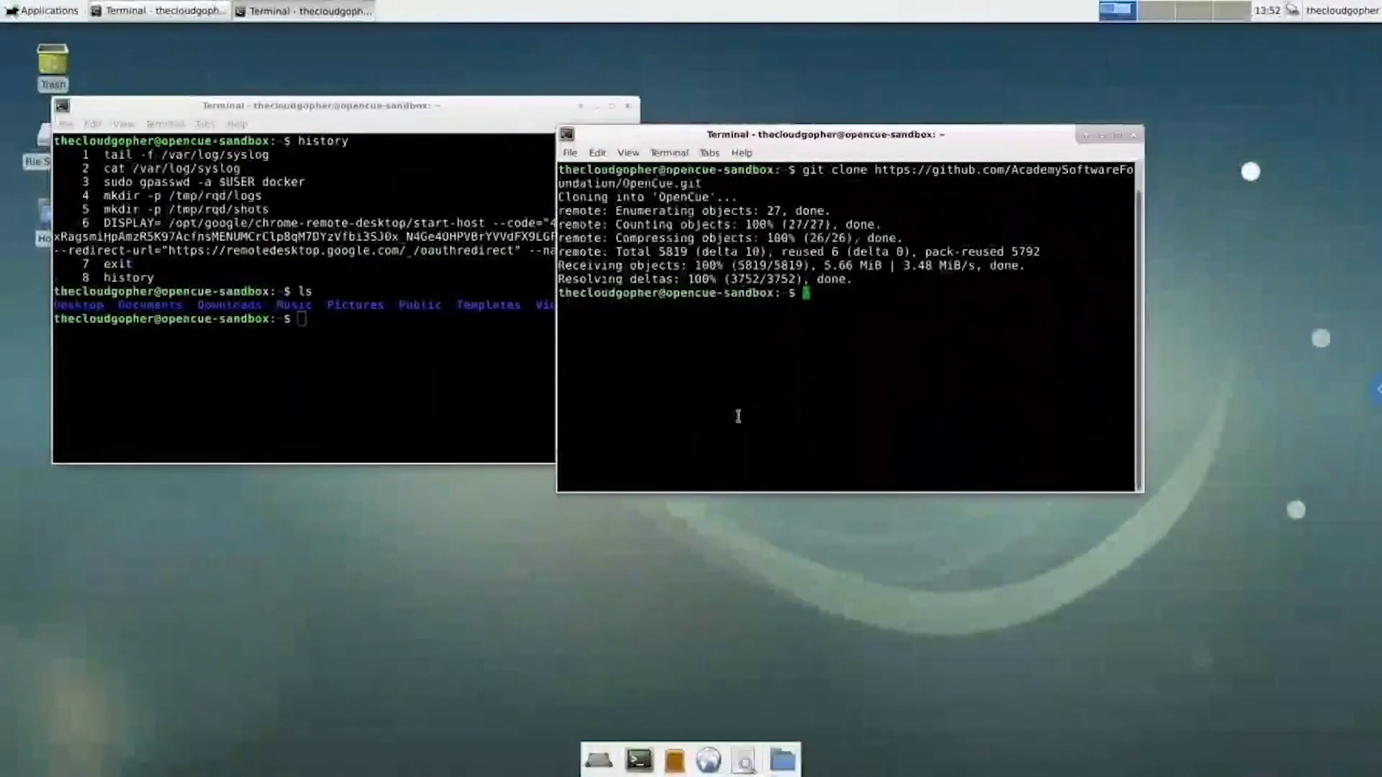
type("cd ")
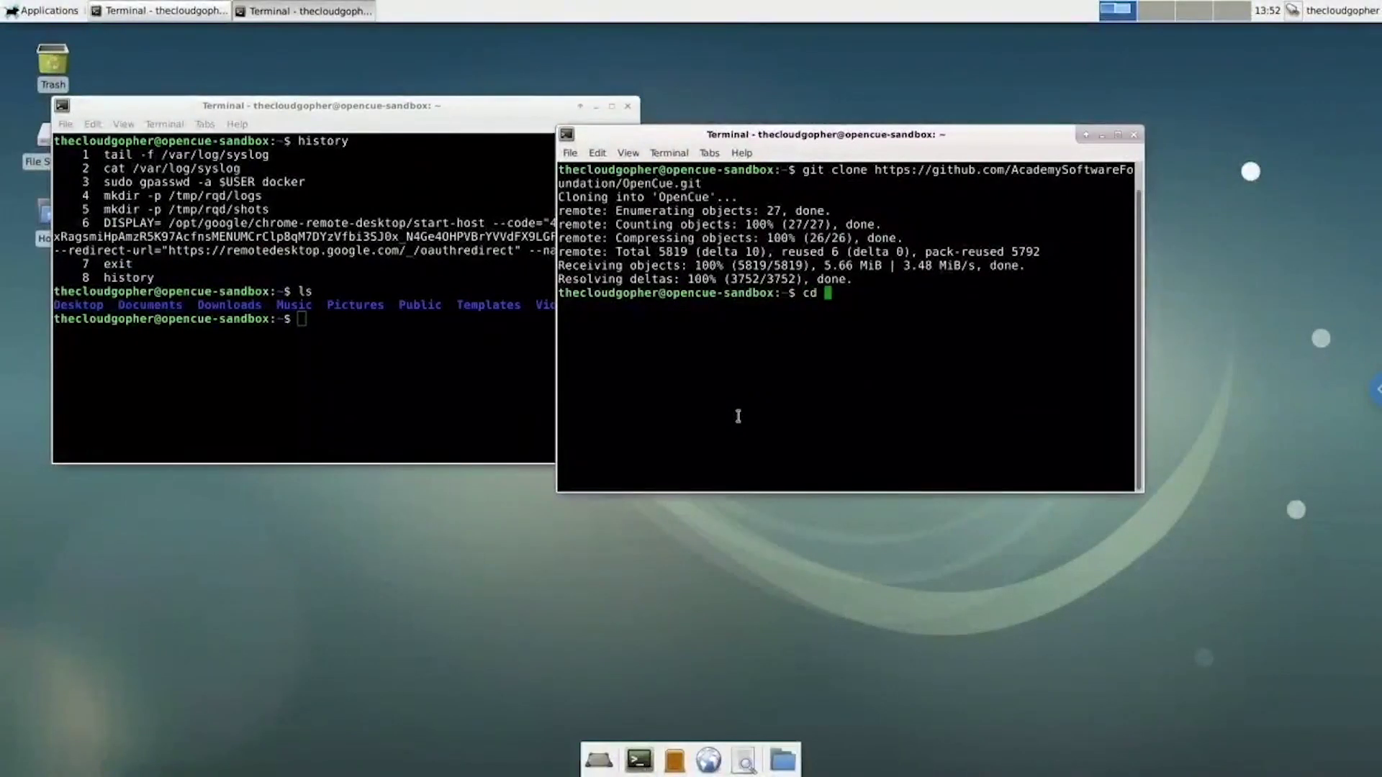
type("Ope")
key("Tab")
key("Return")
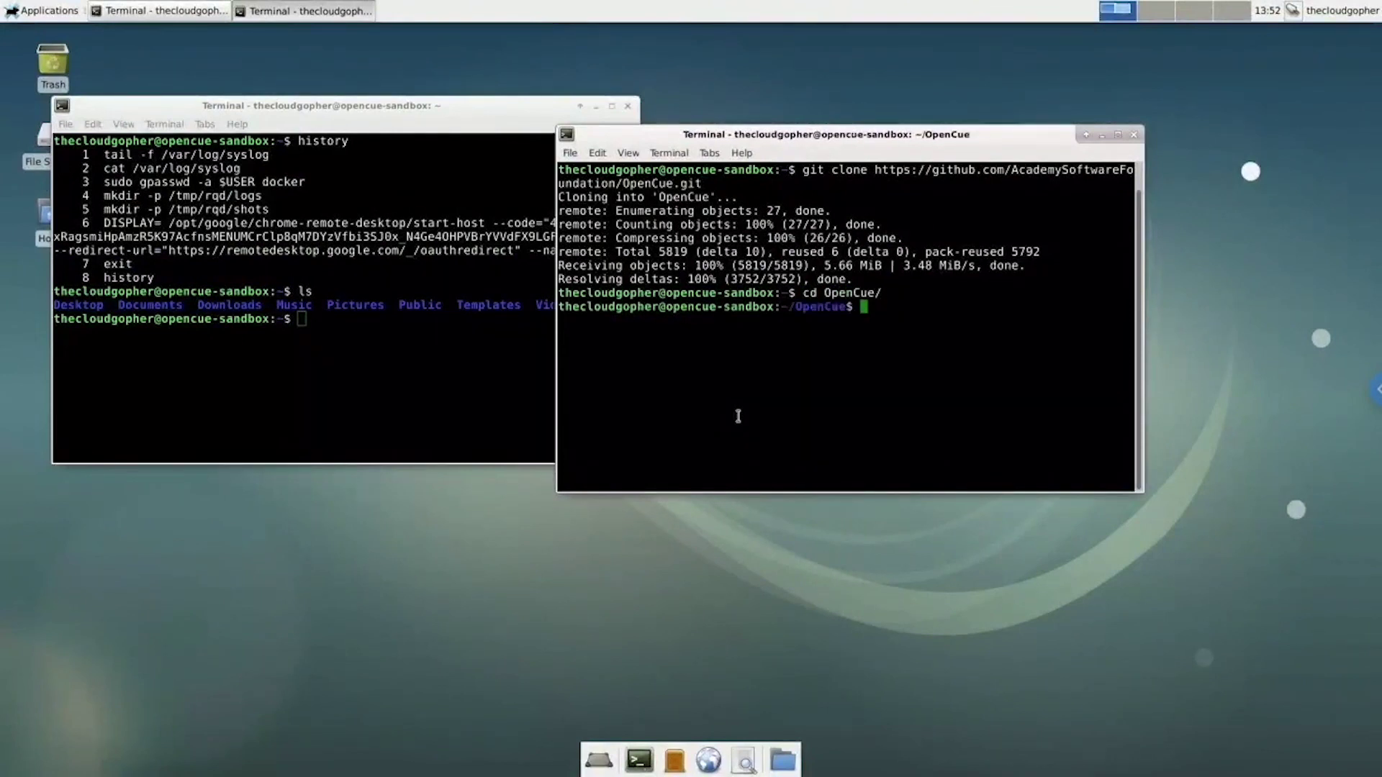
right_click(738, 416)
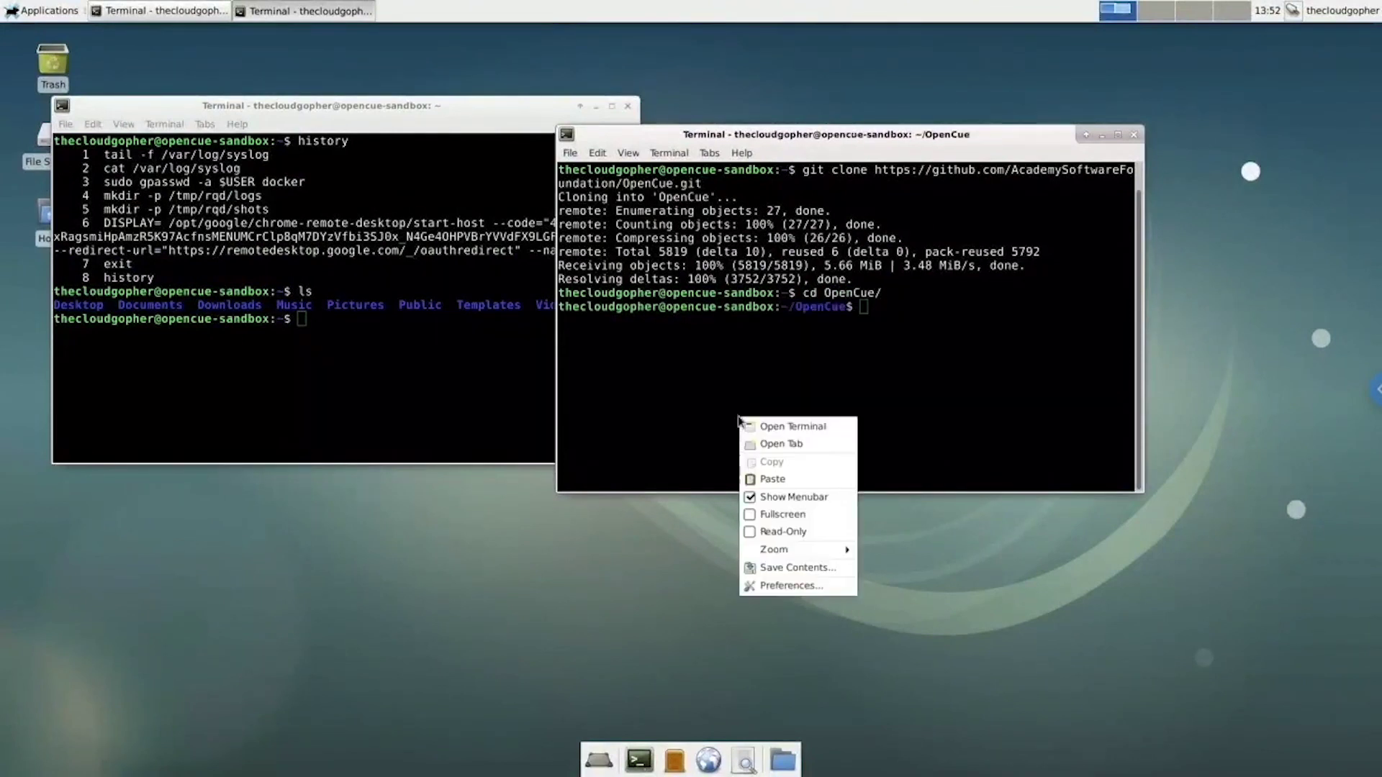
left_click(777, 480)
key("Return")
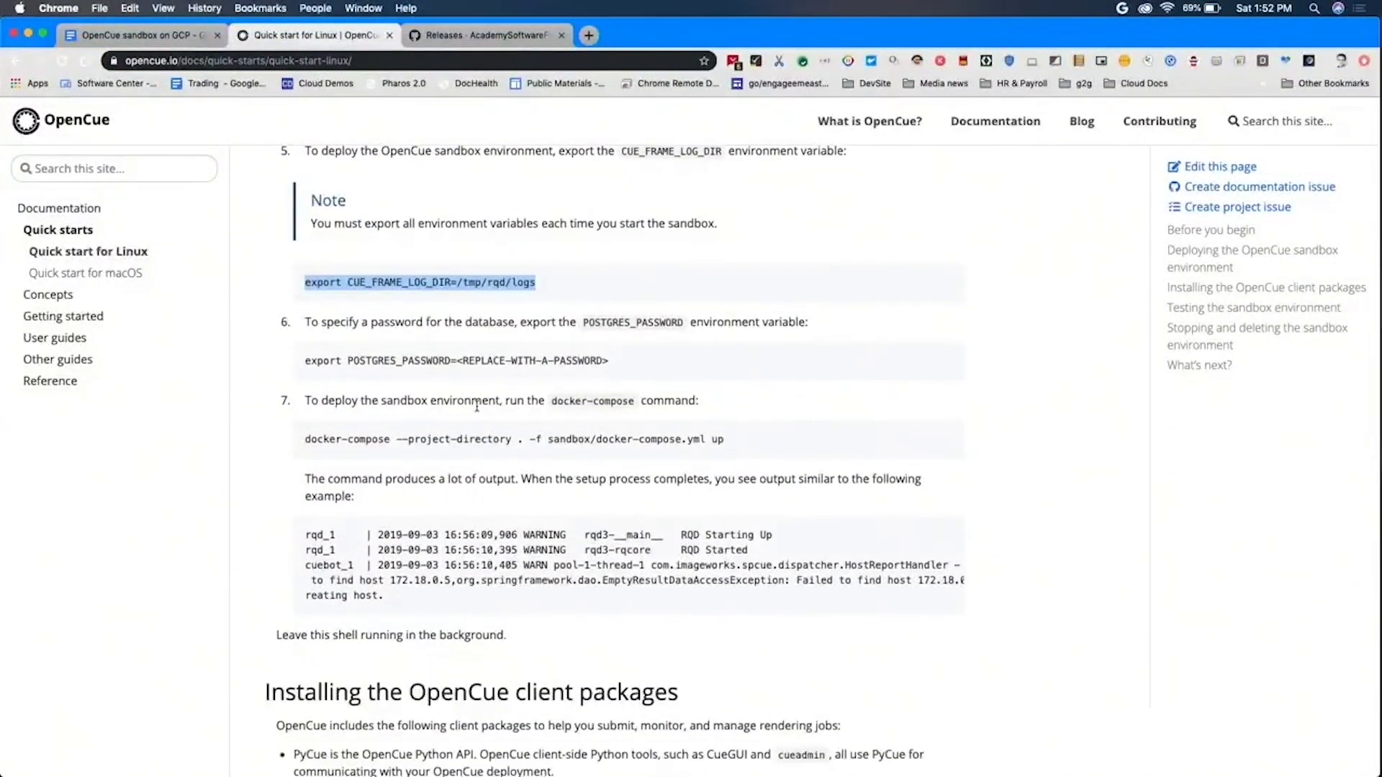
scroll(481, 491, "down", 1)
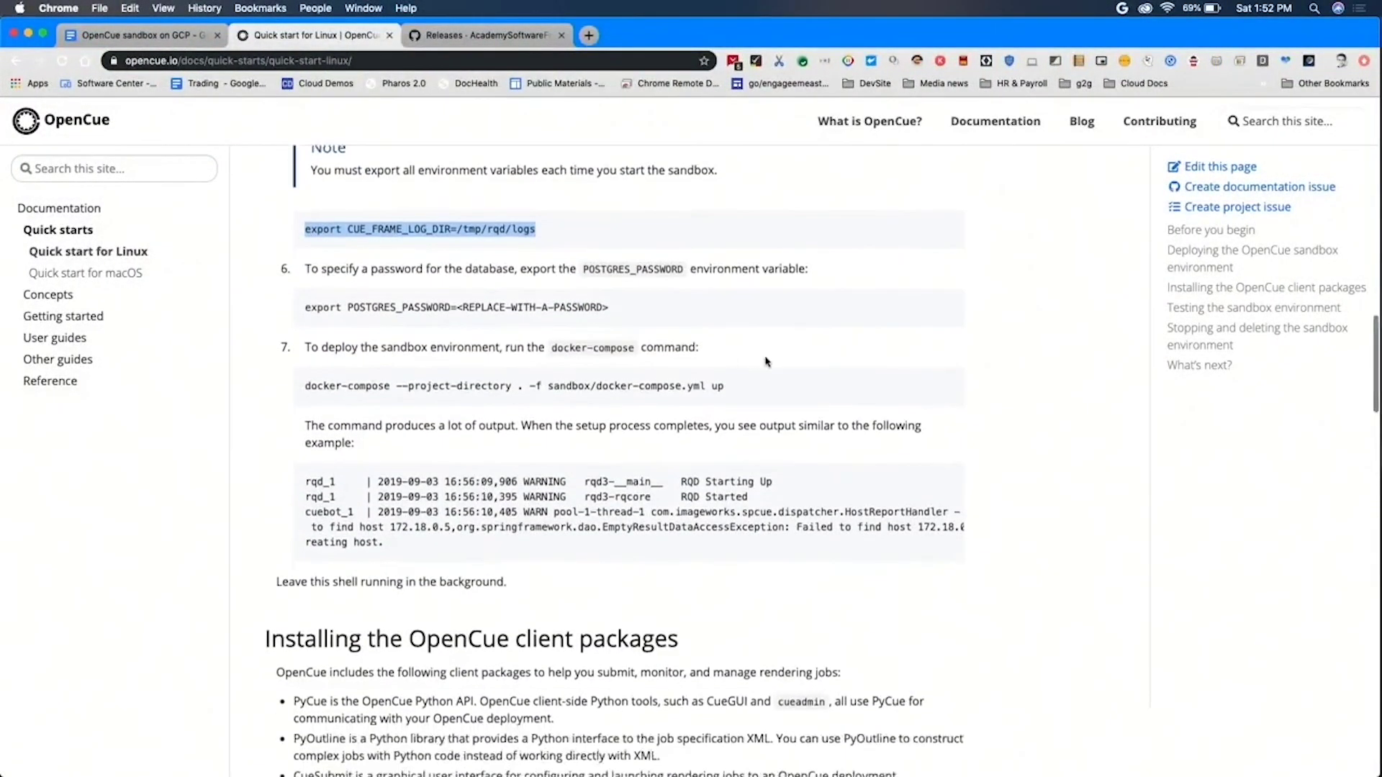
Run 'docker-compose --project-directory . -f sandbox/docker-compose.yml up' in the terminal.
left_click_drag(732, 397, 308, 397)
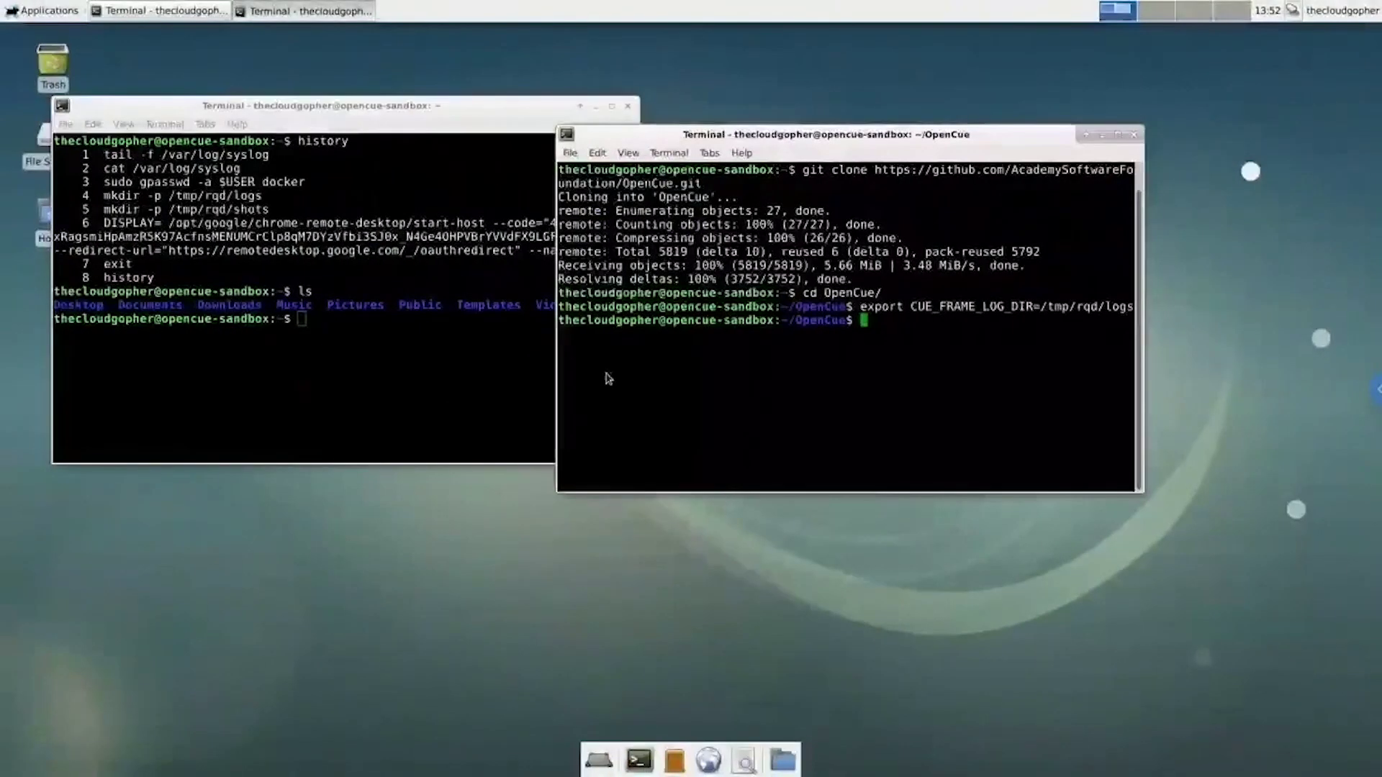
right_click(608, 376)
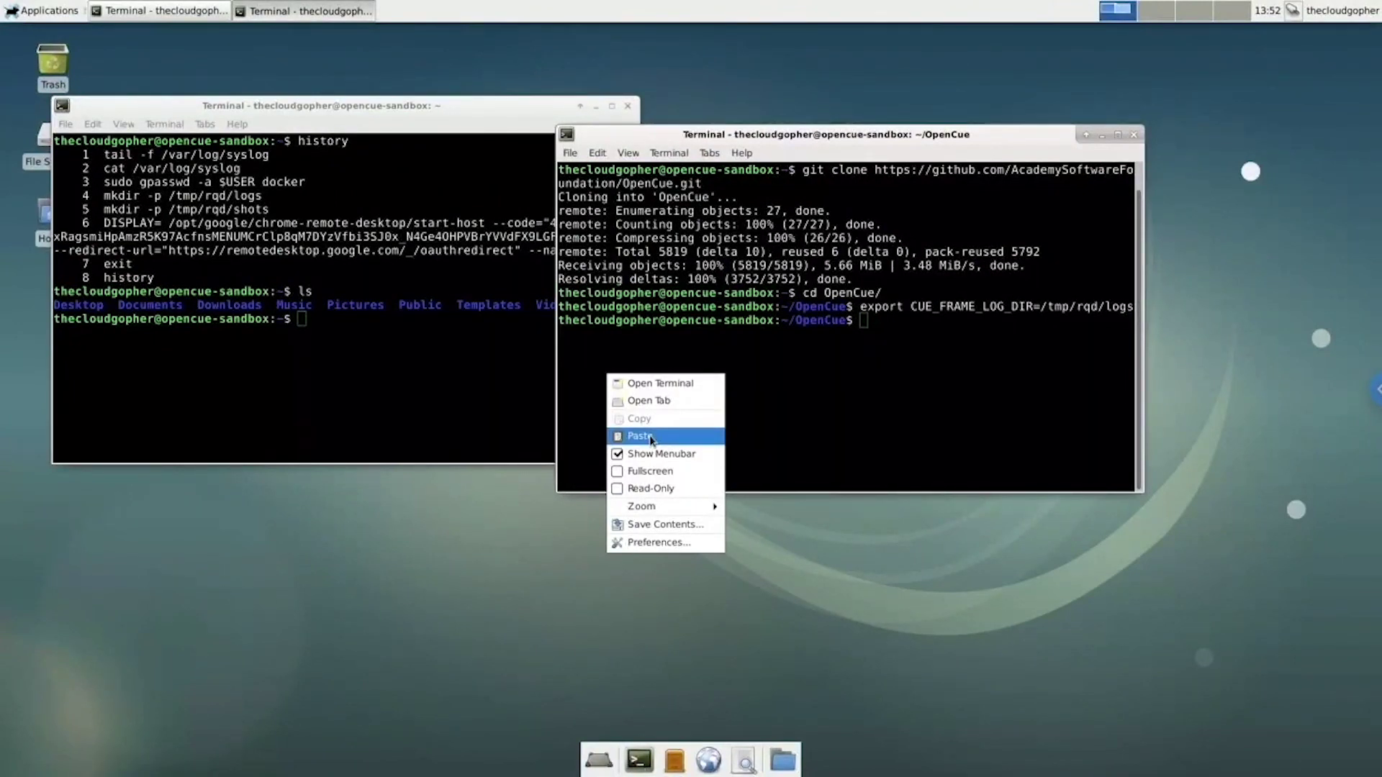
left_click(640, 436)
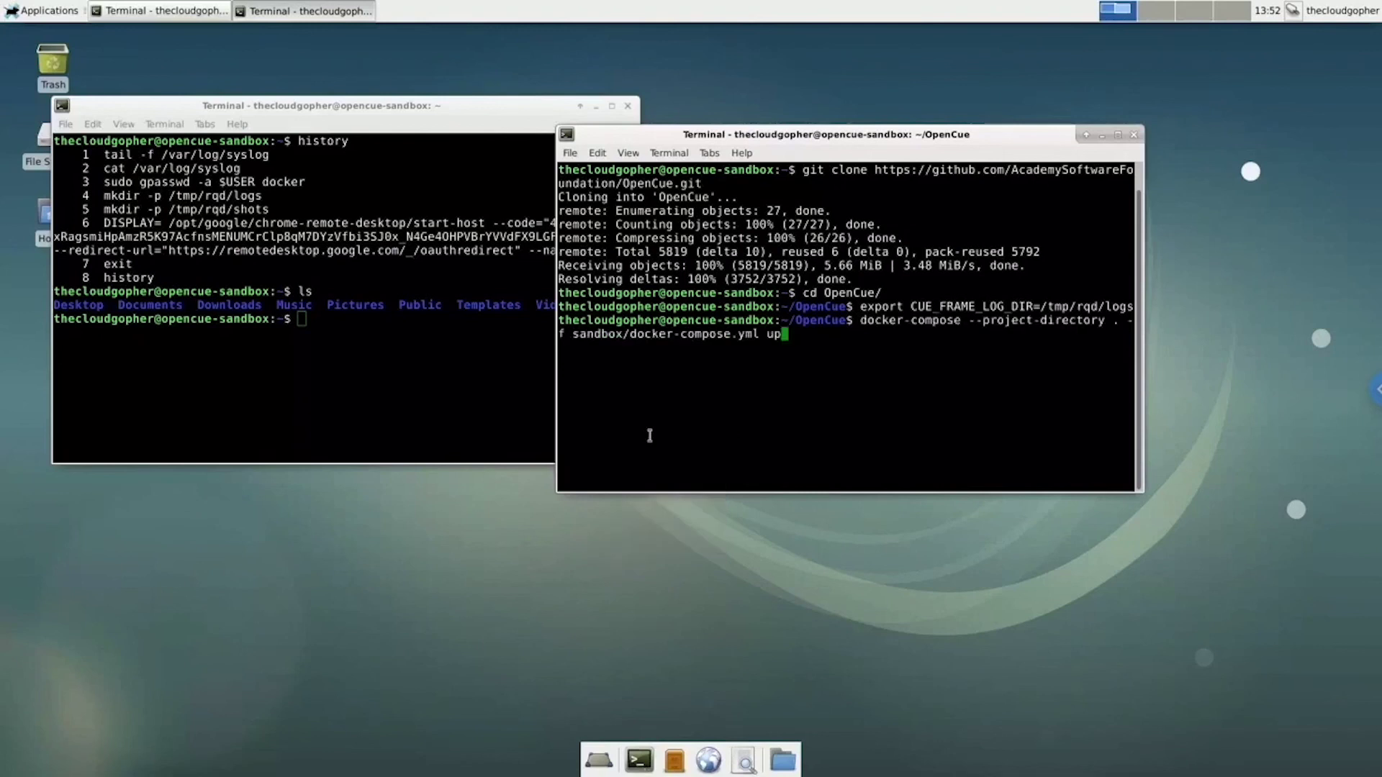
key("Return")
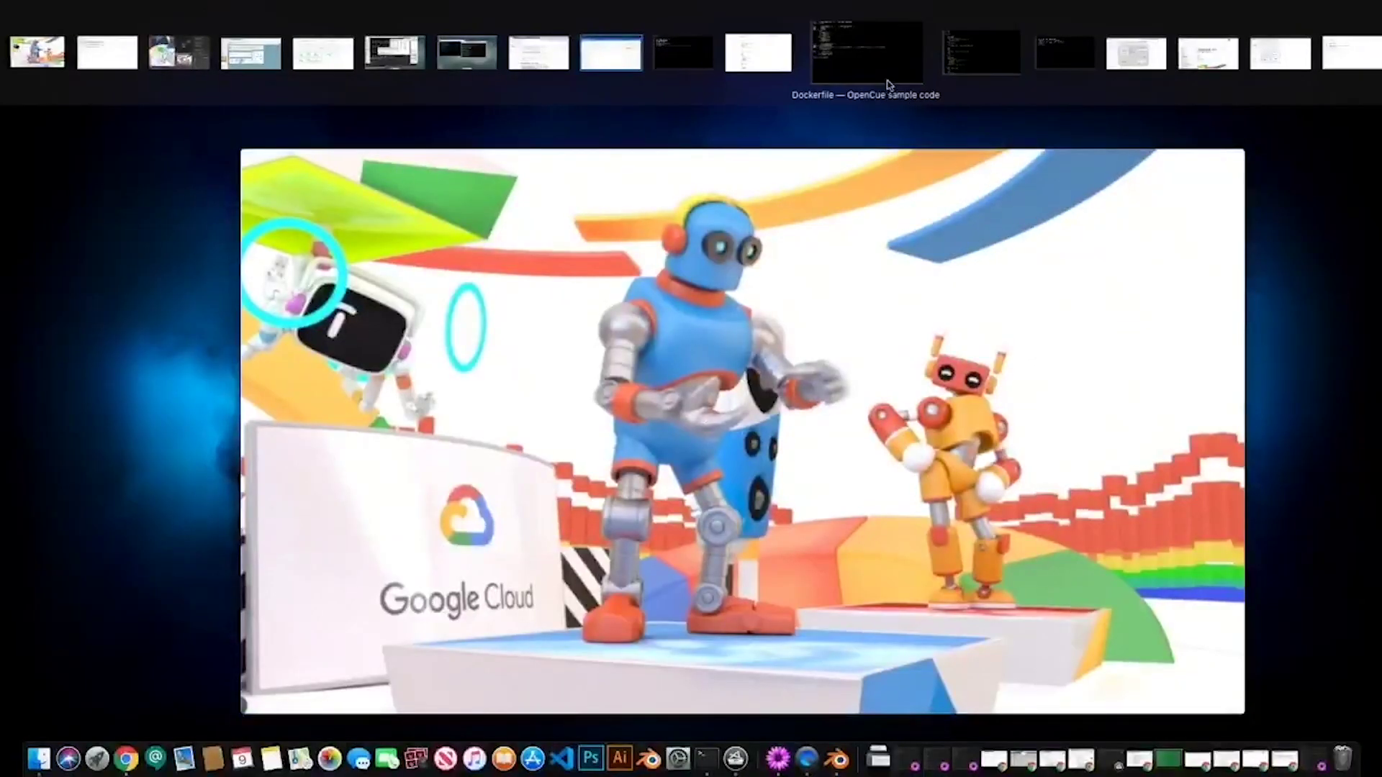
Switch to the browser window showing docker-compose.yml on GitHub.
left_click(932, 76)
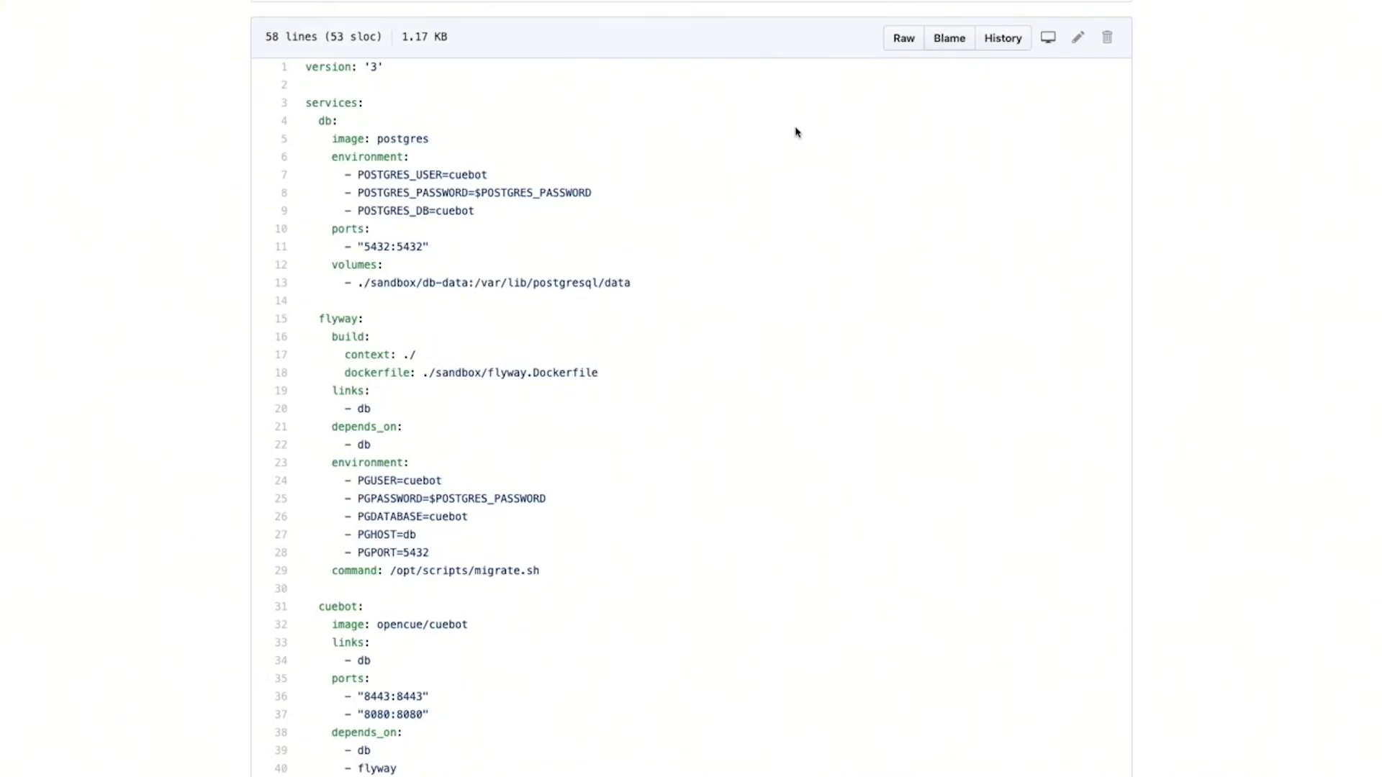
scroll(795, 132, "down", 1)
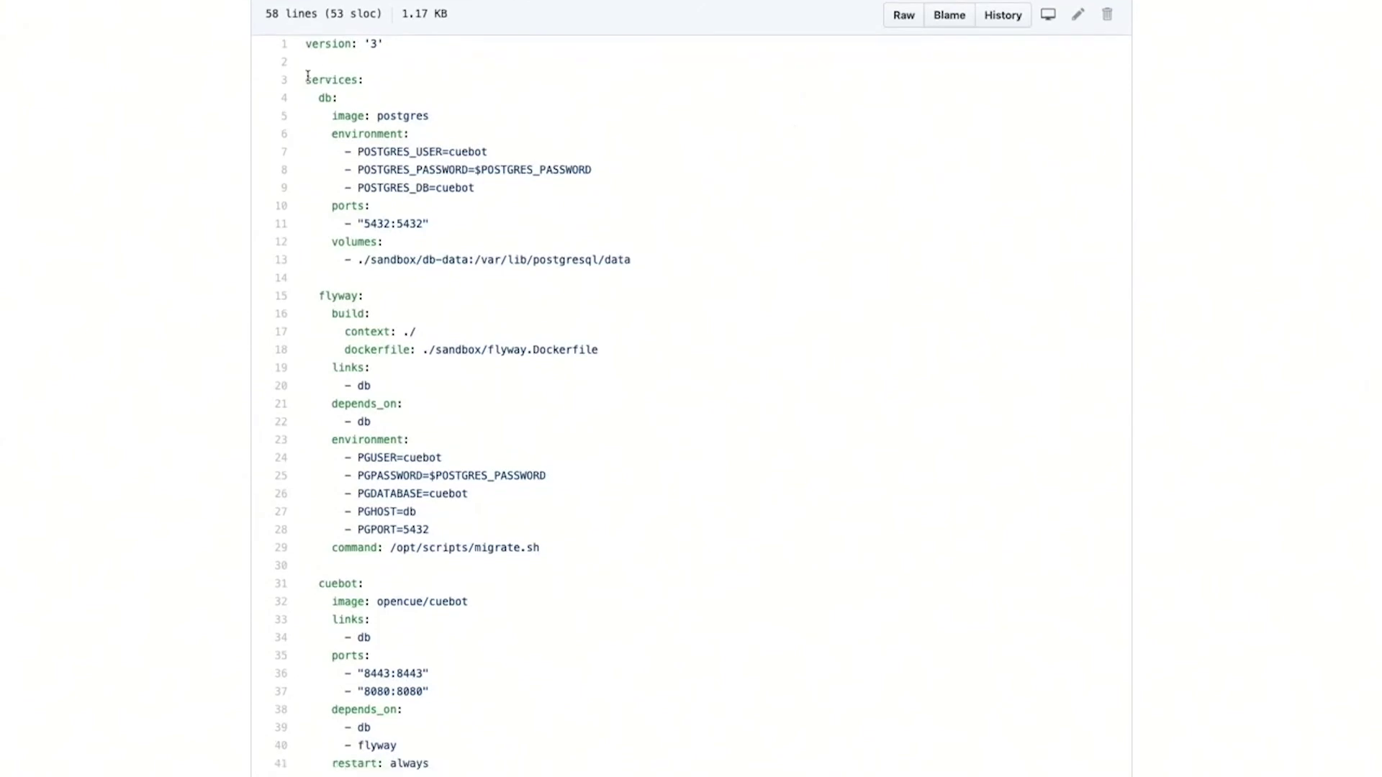
Highlight 'services' on line 3, then scroll to the rqd service at the file's end.
left_click_drag(307, 76, 384, 84)
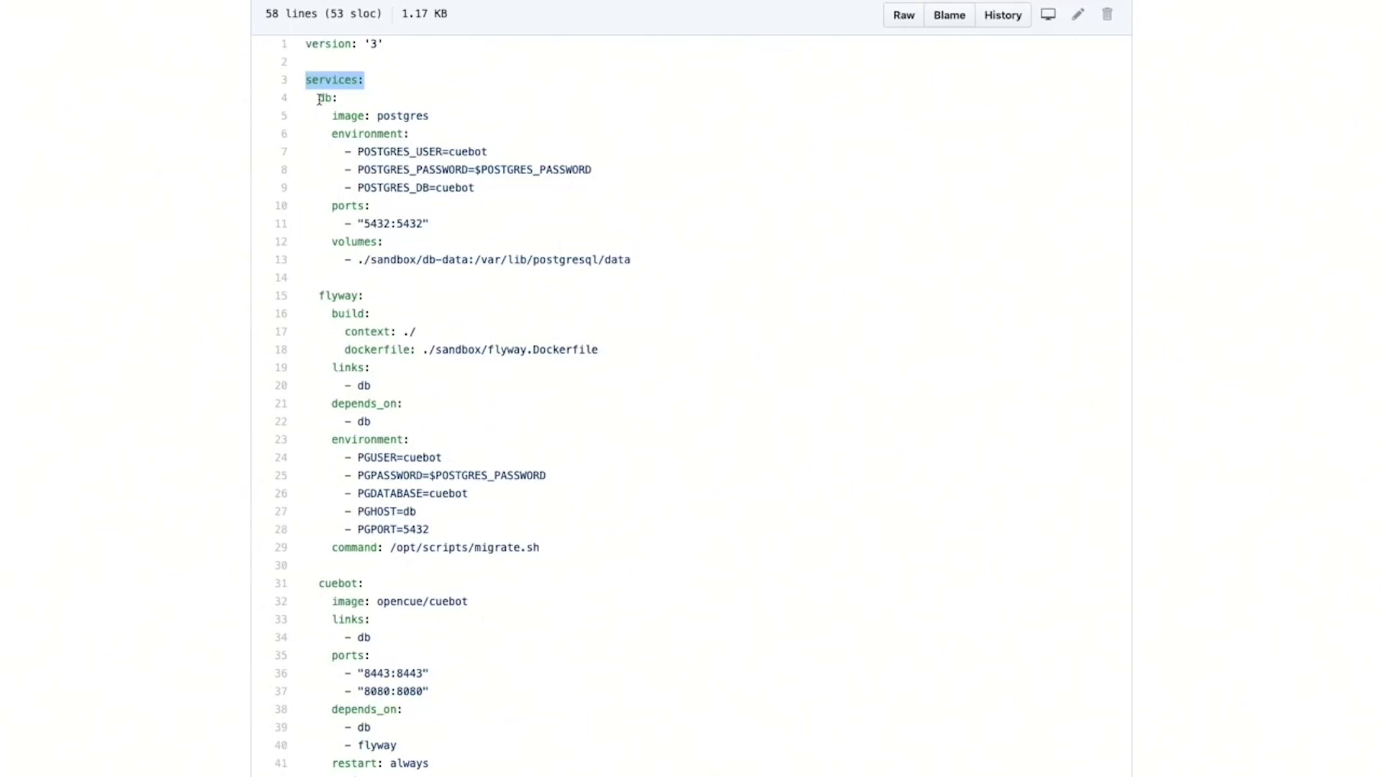
scroll(365, 274, "down", 1)
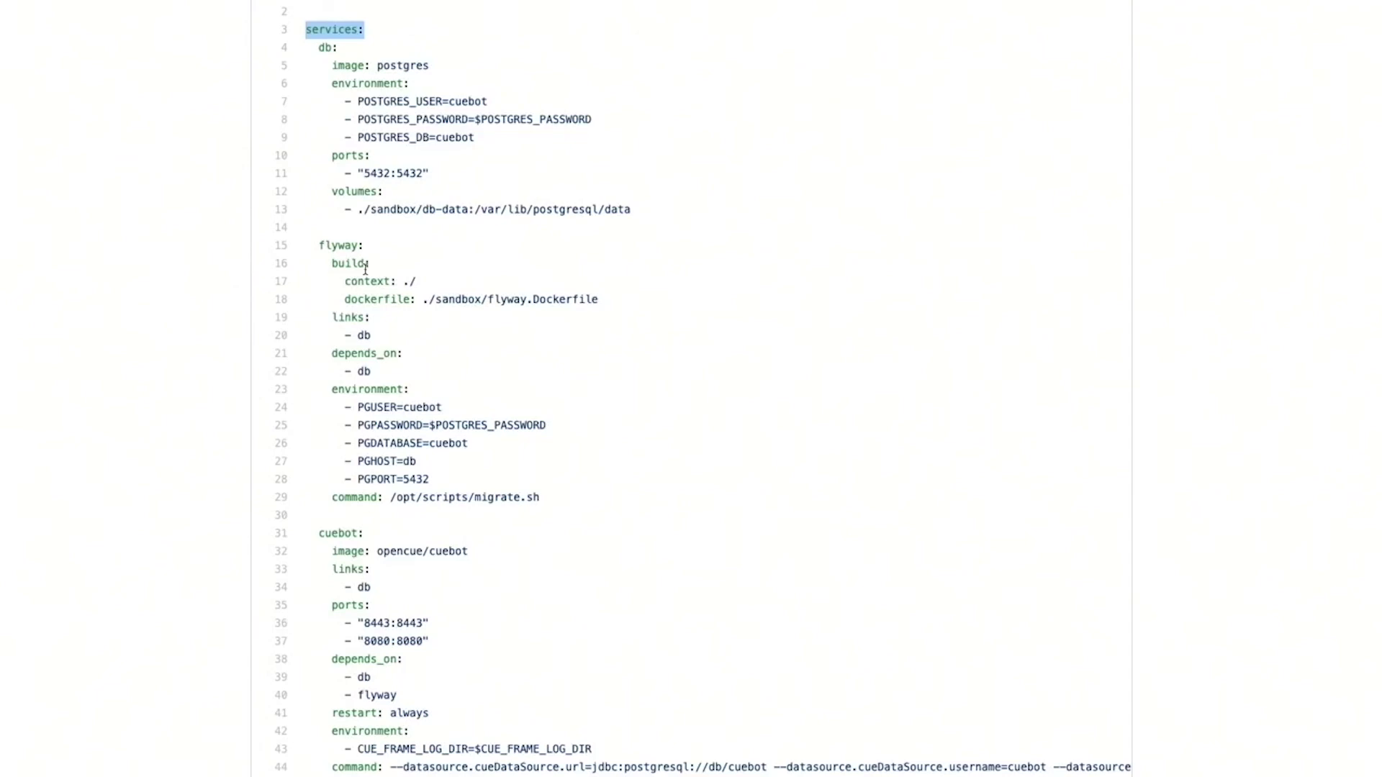
scroll(367, 269, "down", 1)
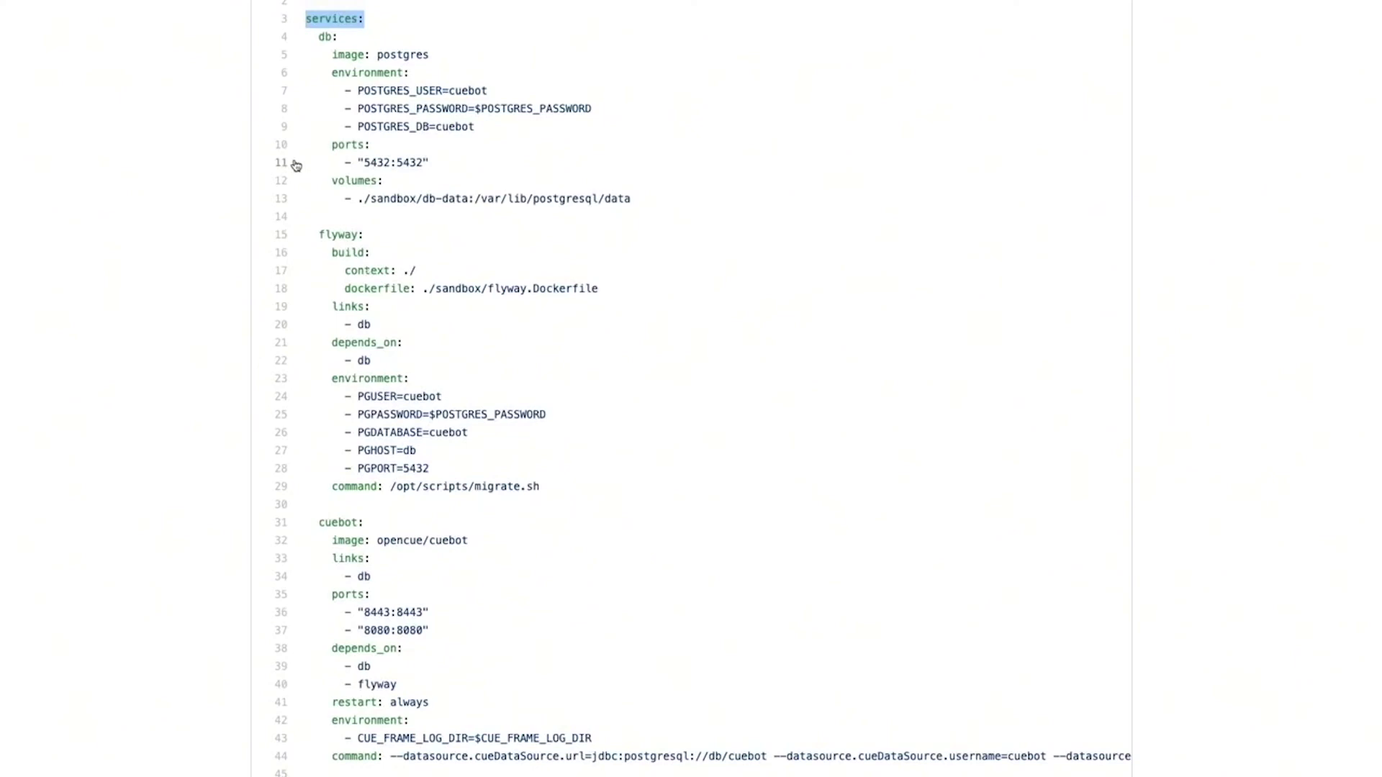
left_click(348, 221)
scroll(348, 221, "down", 1)
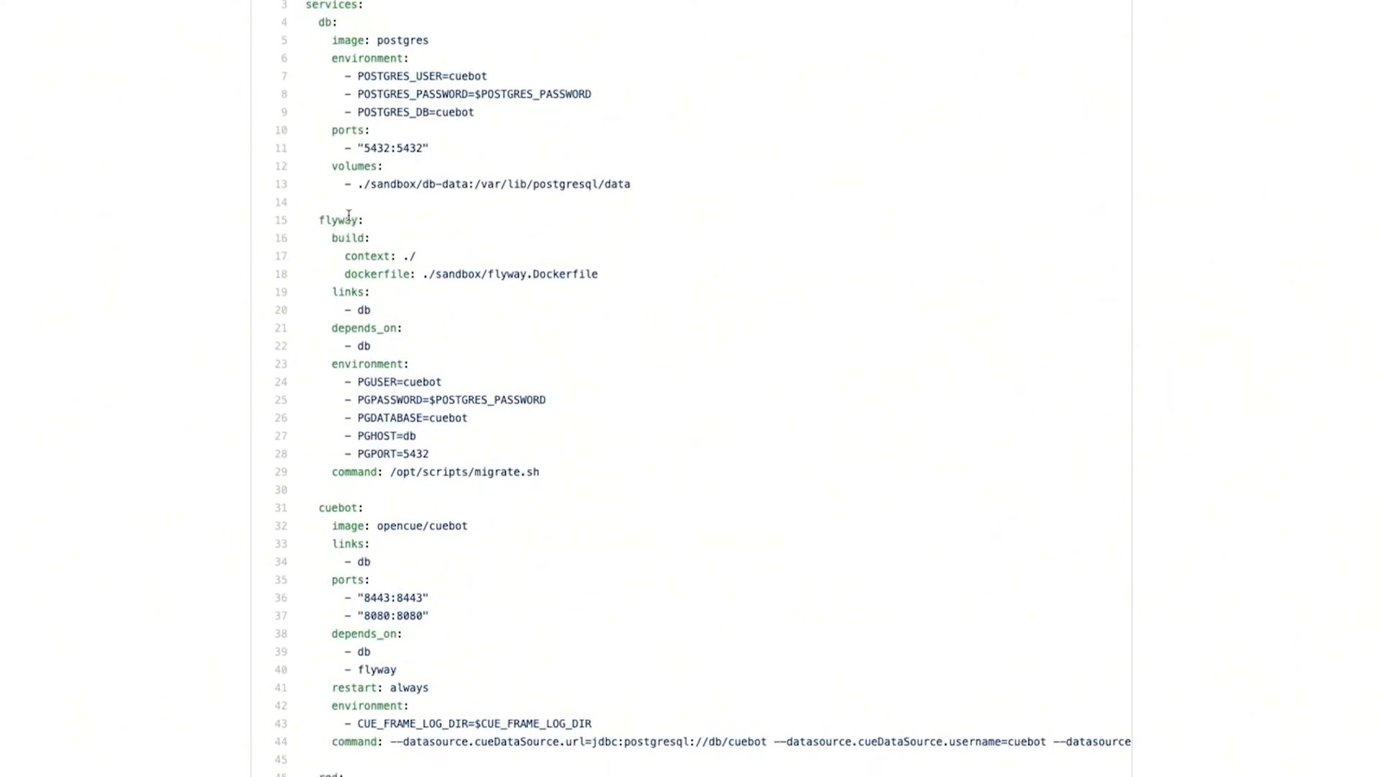
scroll(349, 220, "down", 2)
scroll(349, 220, "down", 2)
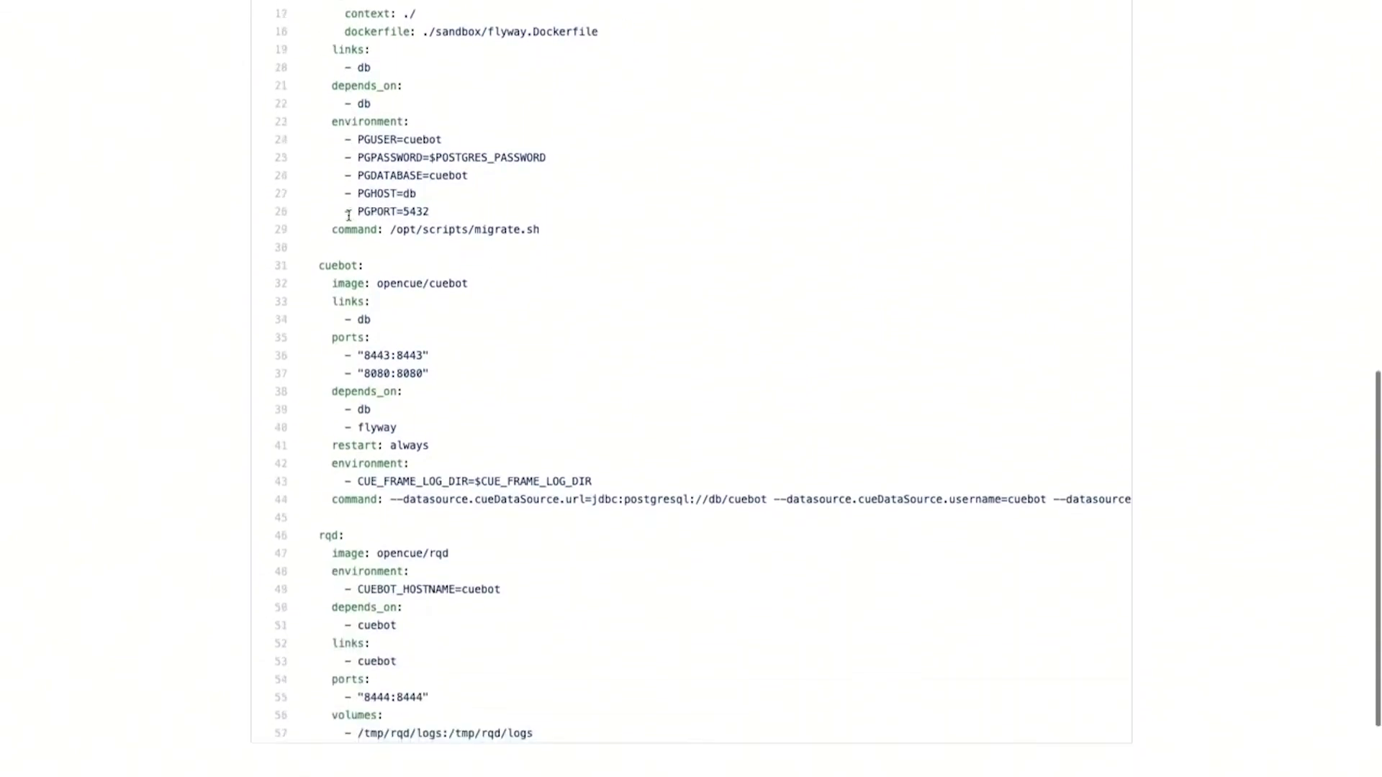
scroll(349, 216, "down", 2)
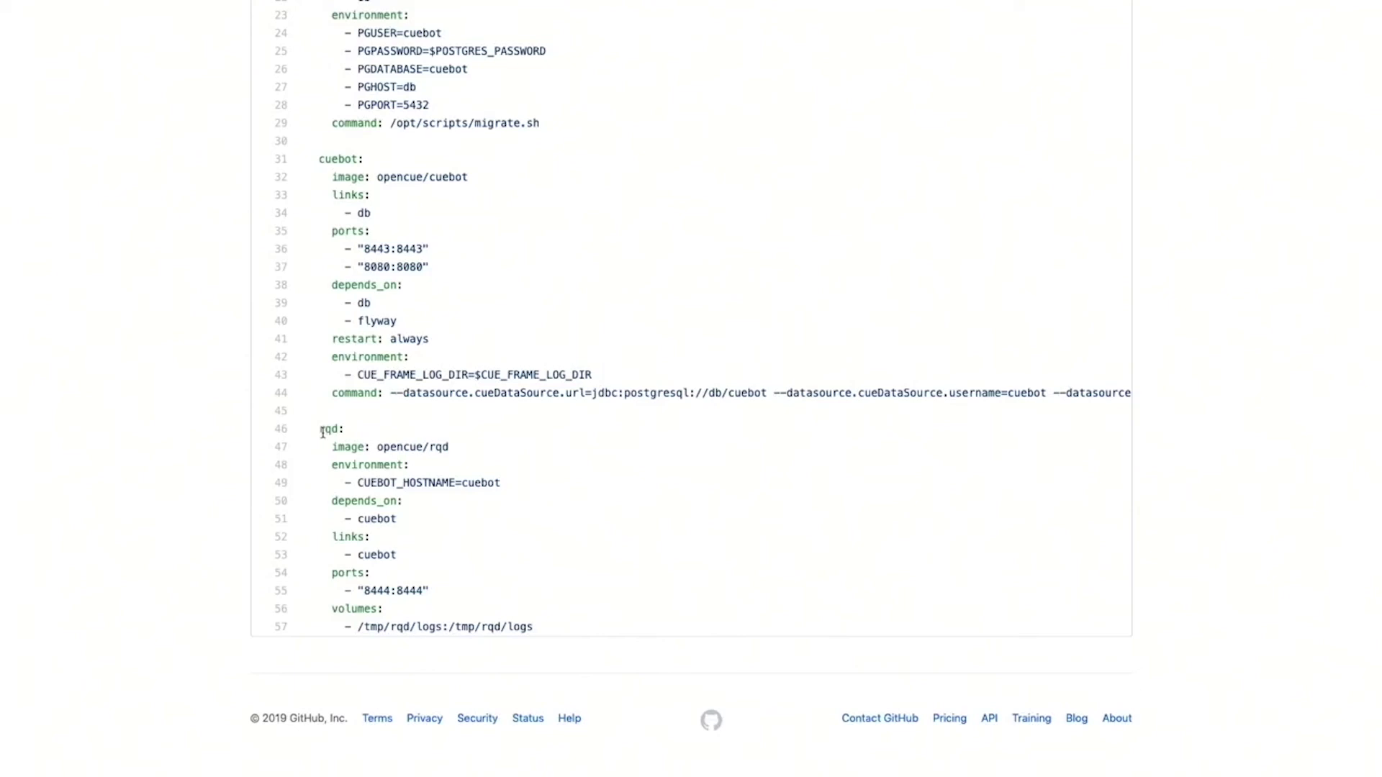
Select the rqd service block, then the opencue/rqd image name on line 47.
left_click_drag(319, 428, 572, 624)
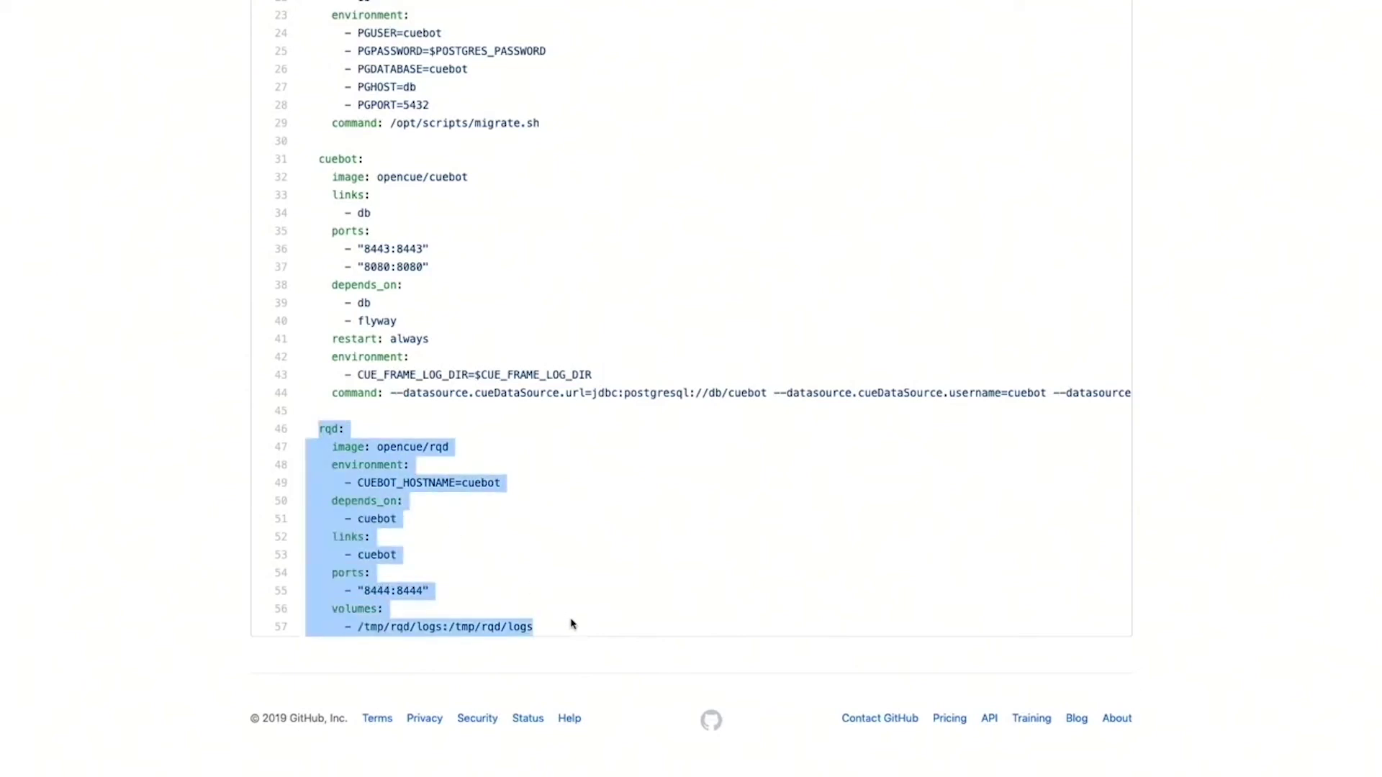
left_click(512, 538)
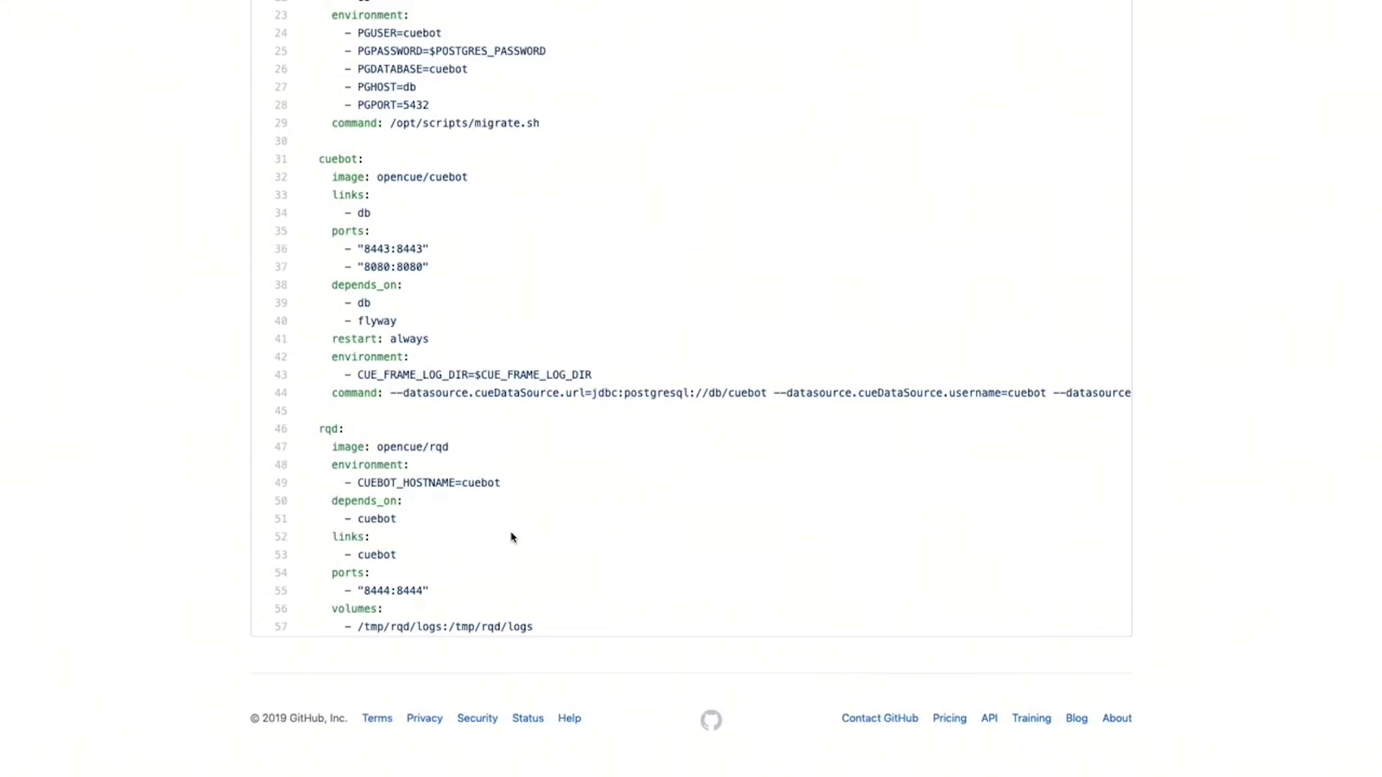
left_click_drag(449, 446, 375, 446)
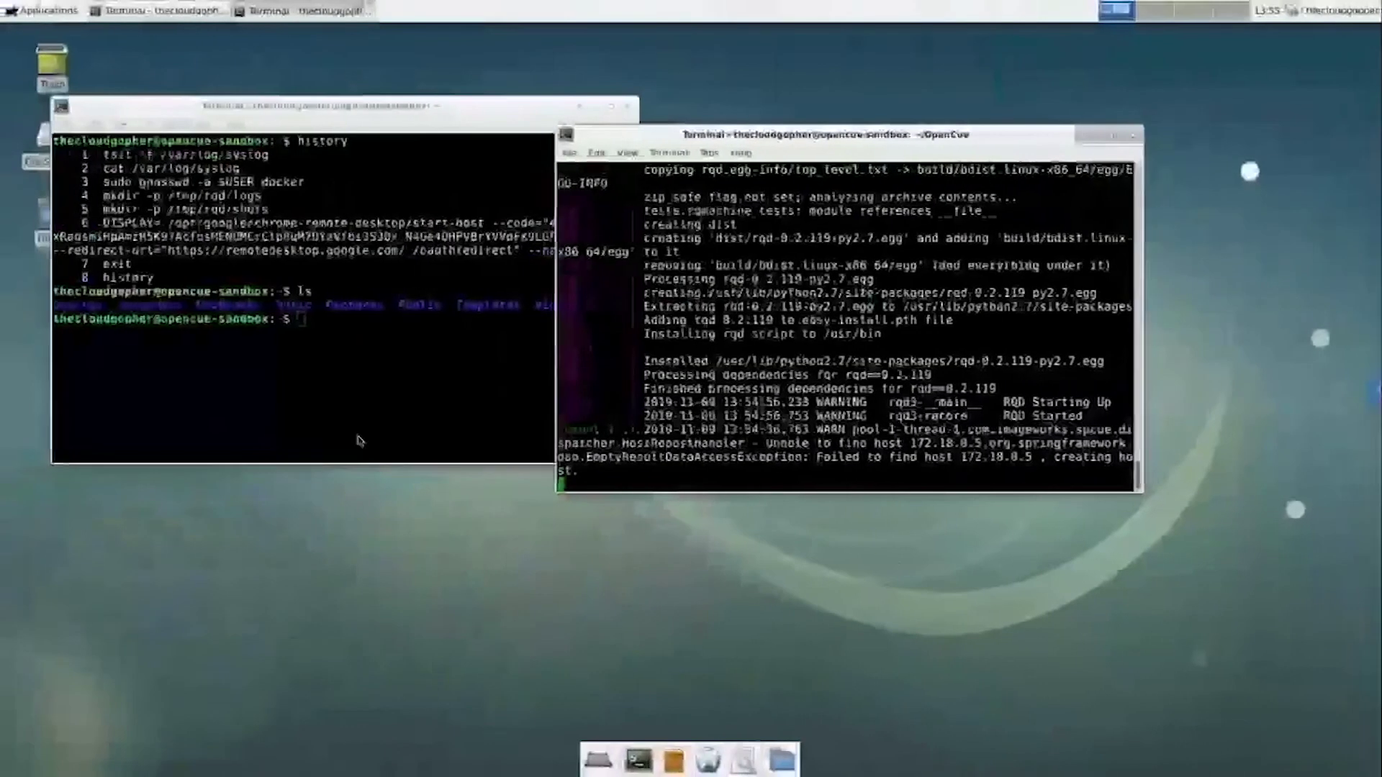
Move the terminal into the OpenCue source directory.
left_click(317, 332)
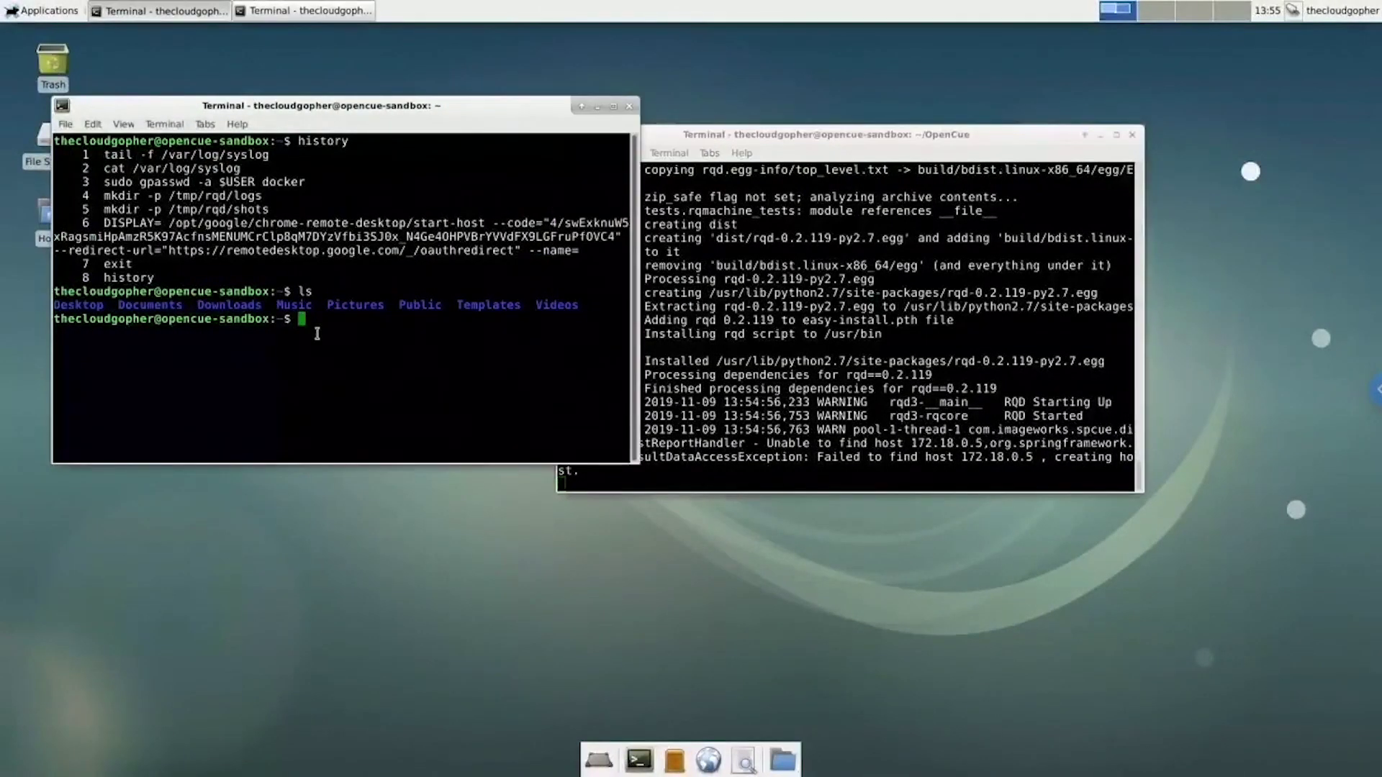
right_click(319, 336)
left_click(351, 398)
key("Up")
key("BackSpace")
key("BackSpace")
type("cd OpenCue/")
key("Return")
Create the venv environment with virtualenv and activate it with source venv/bin/activate.
right_click(427, 295)
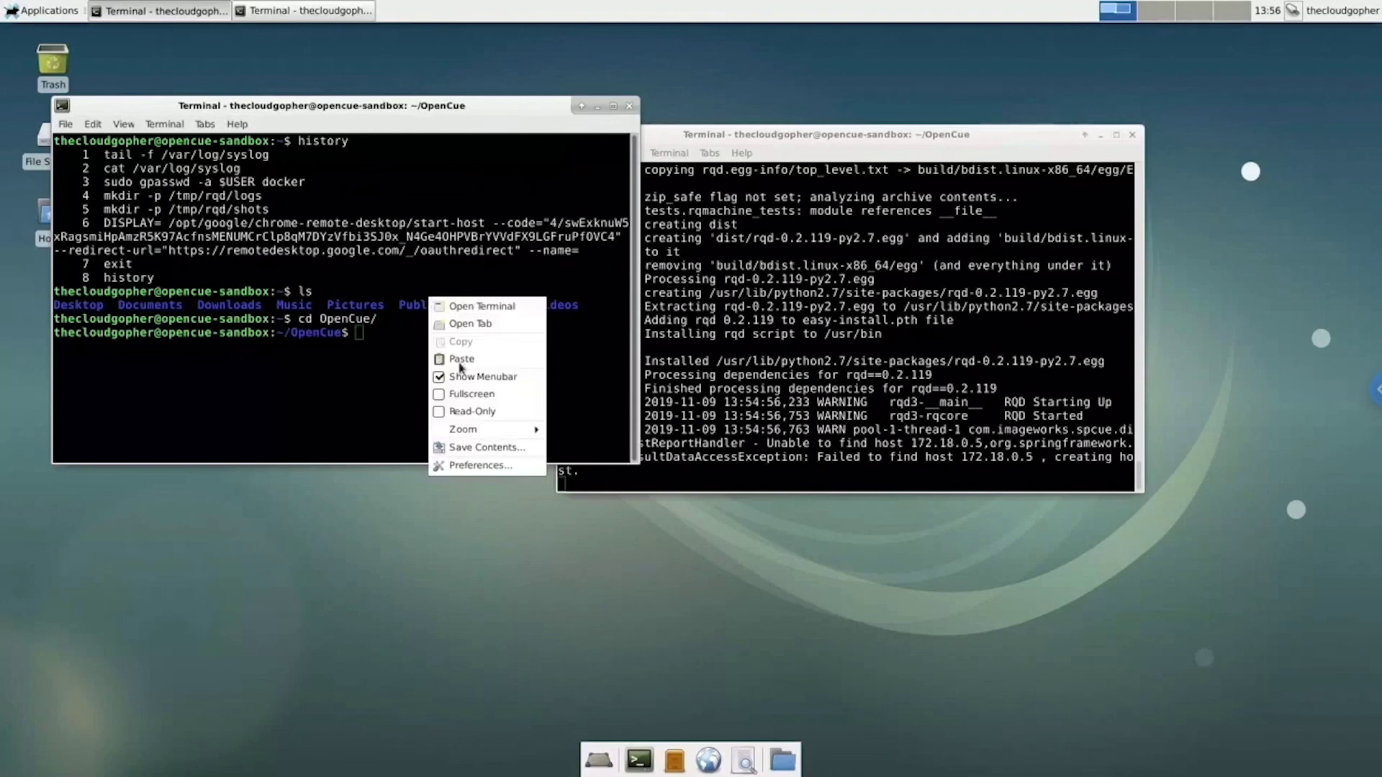
left_click(460, 364)
key("Return")
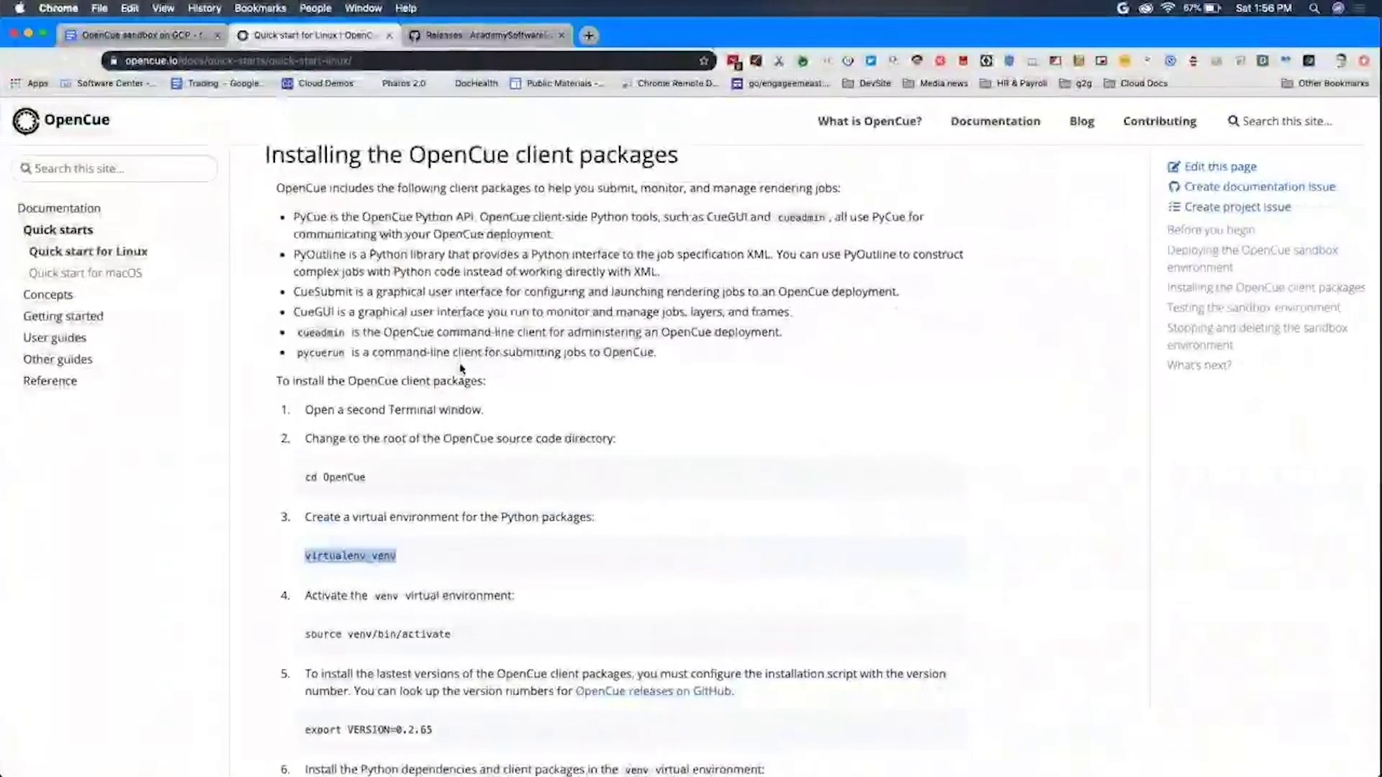
scroll(461, 370, "down", 3)
left_click_drag(454, 384, 306, 384)
key("super+c")
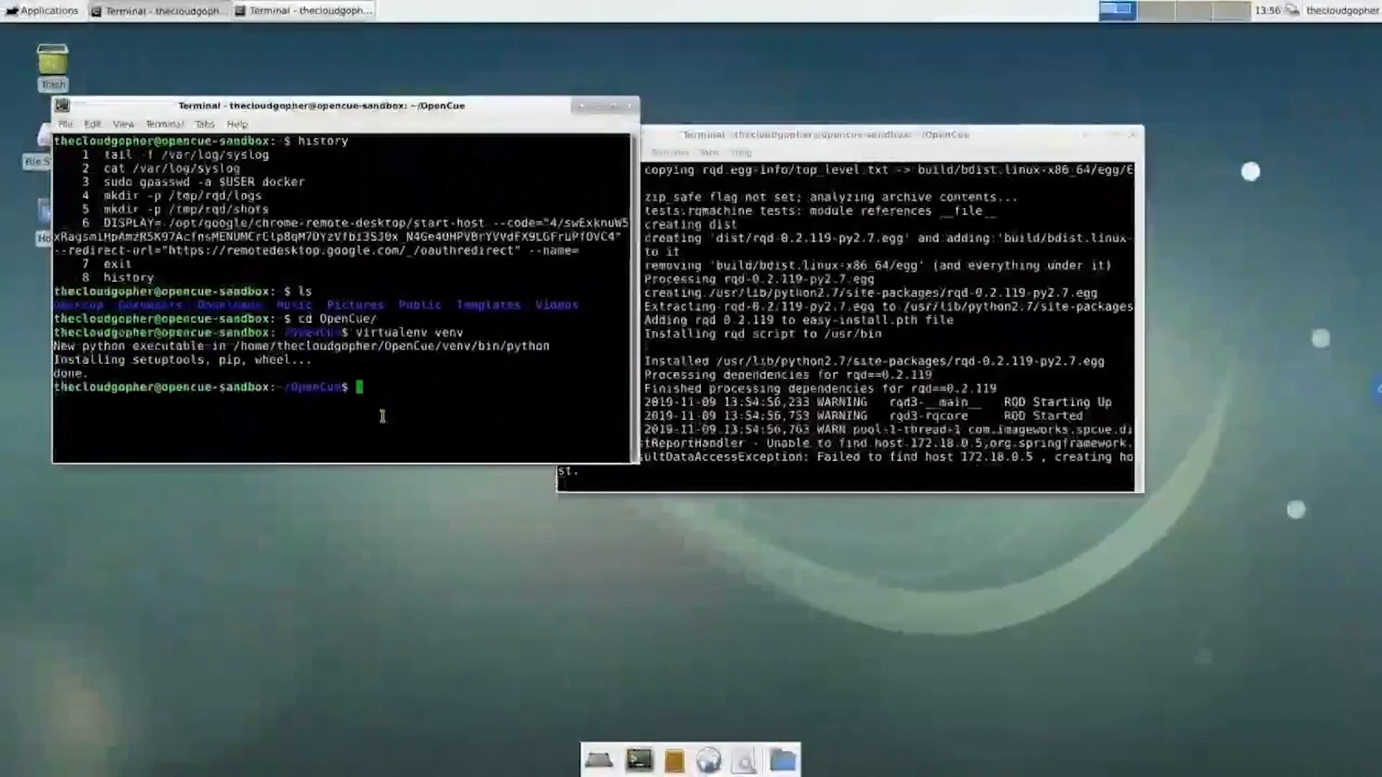
right_click(384, 422)
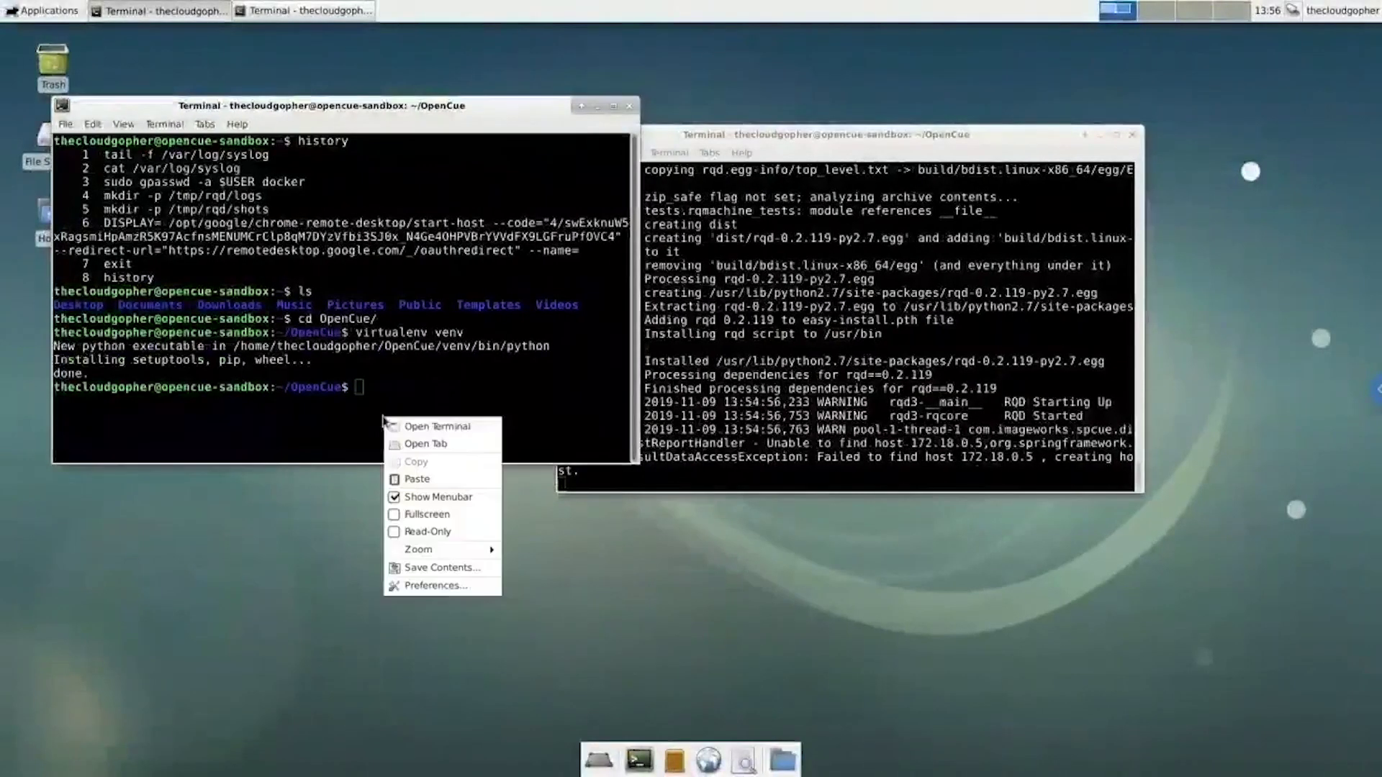
left_click(414, 479)
key("Return")
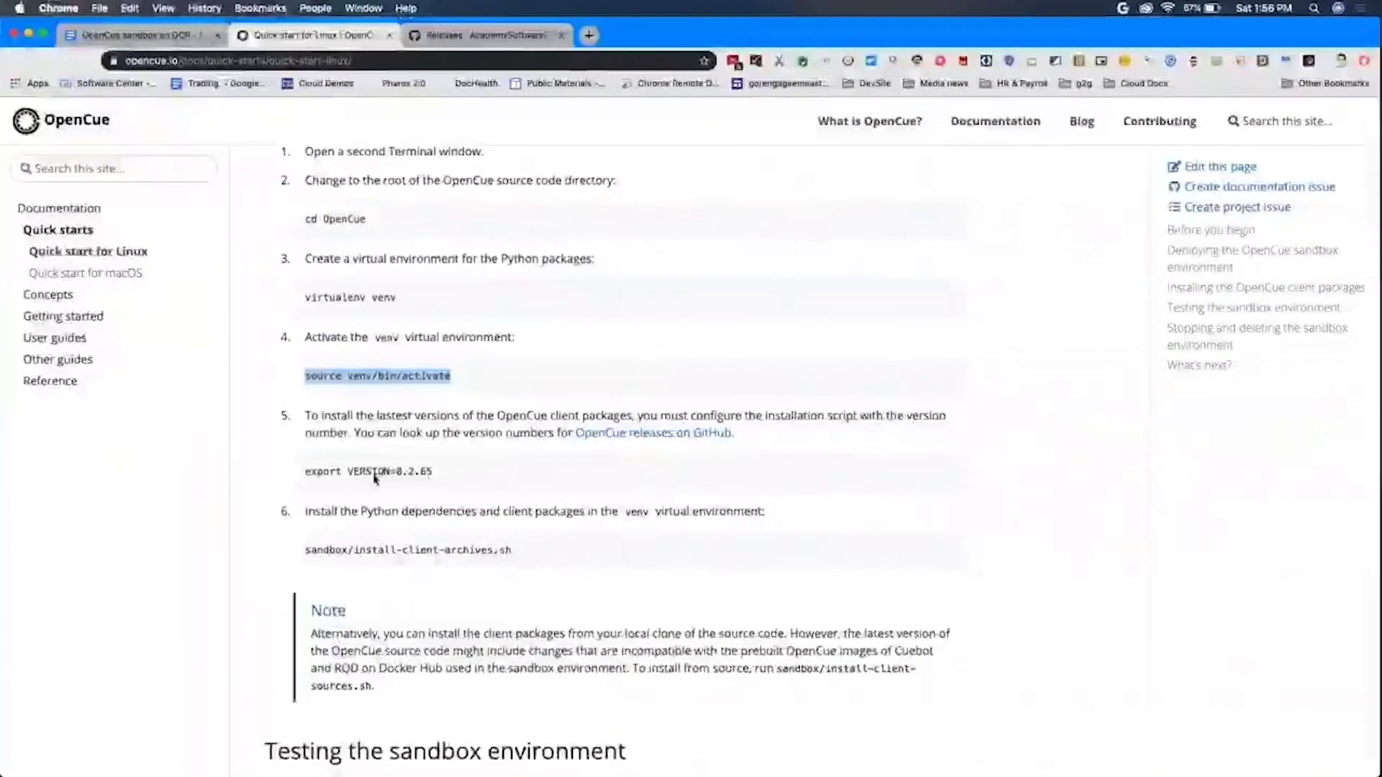
scroll(453, 367, "down", 2)
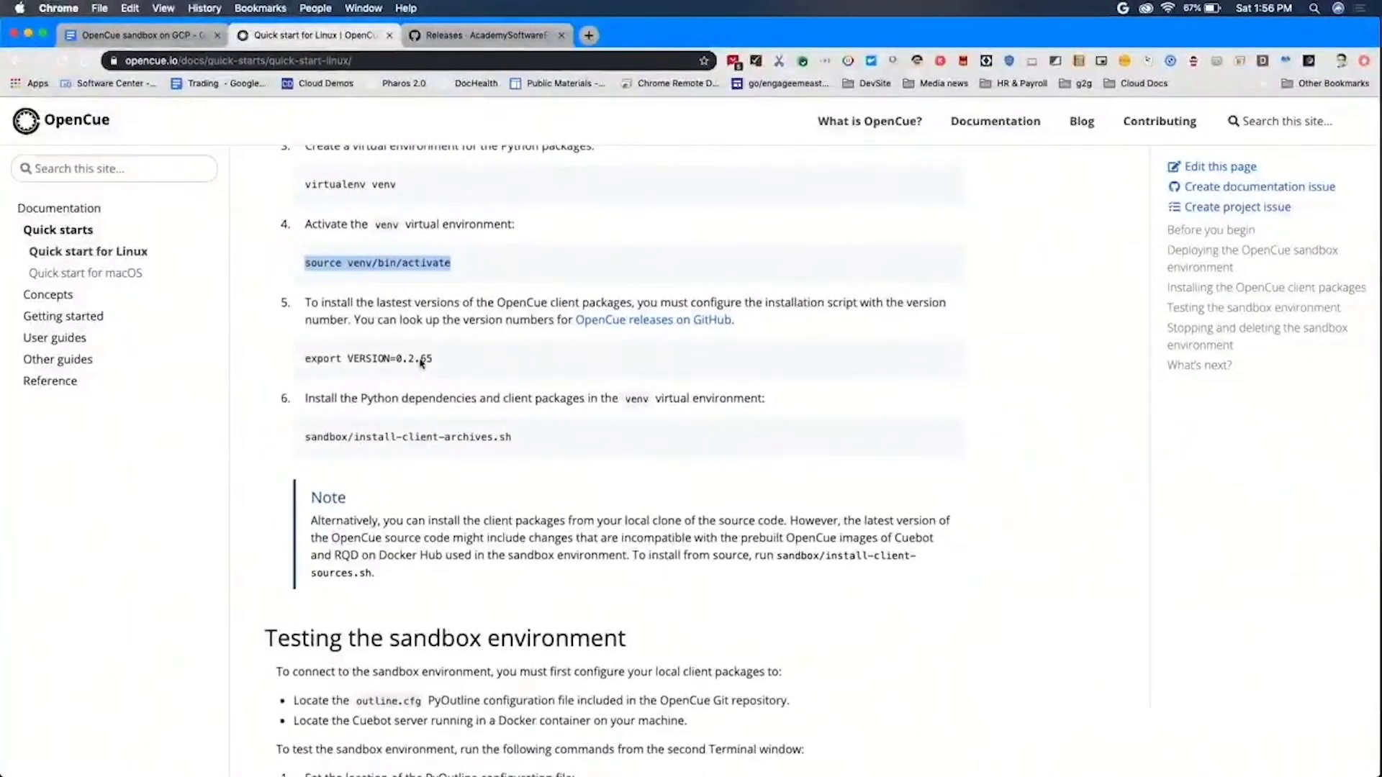
Export VERSION=0.2.119 in the sandbox terminal.
left_click_drag(392, 364, 305, 359)
key("super+c")
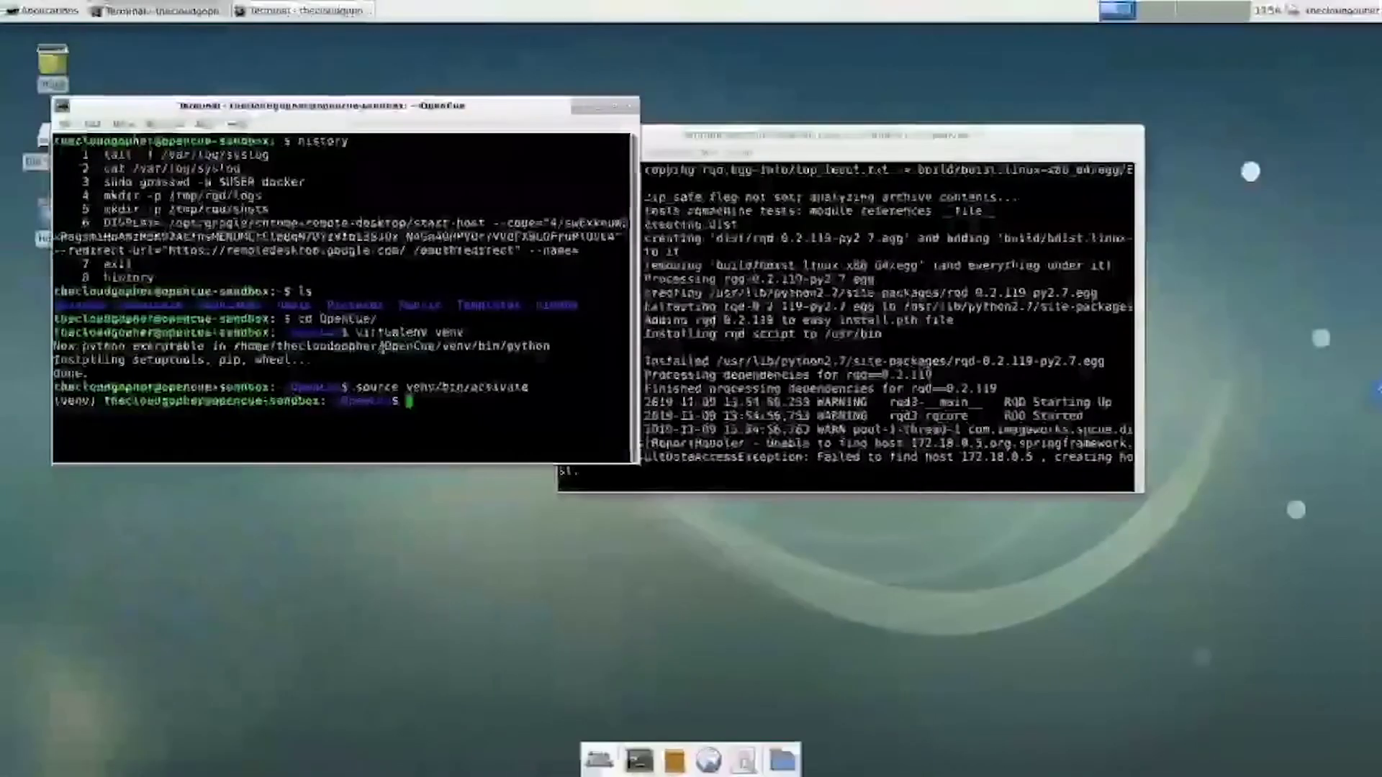
right_click(386, 349)
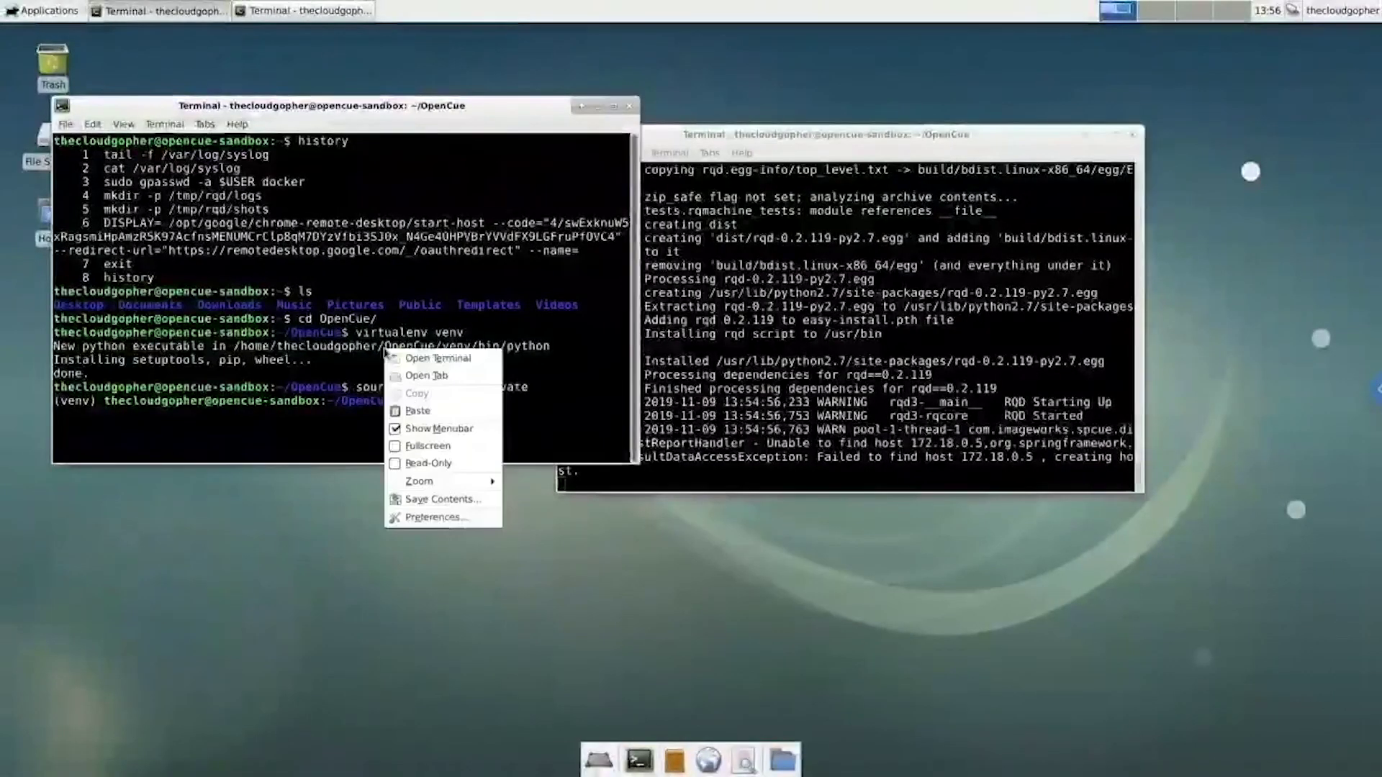
left_click(417, 411)
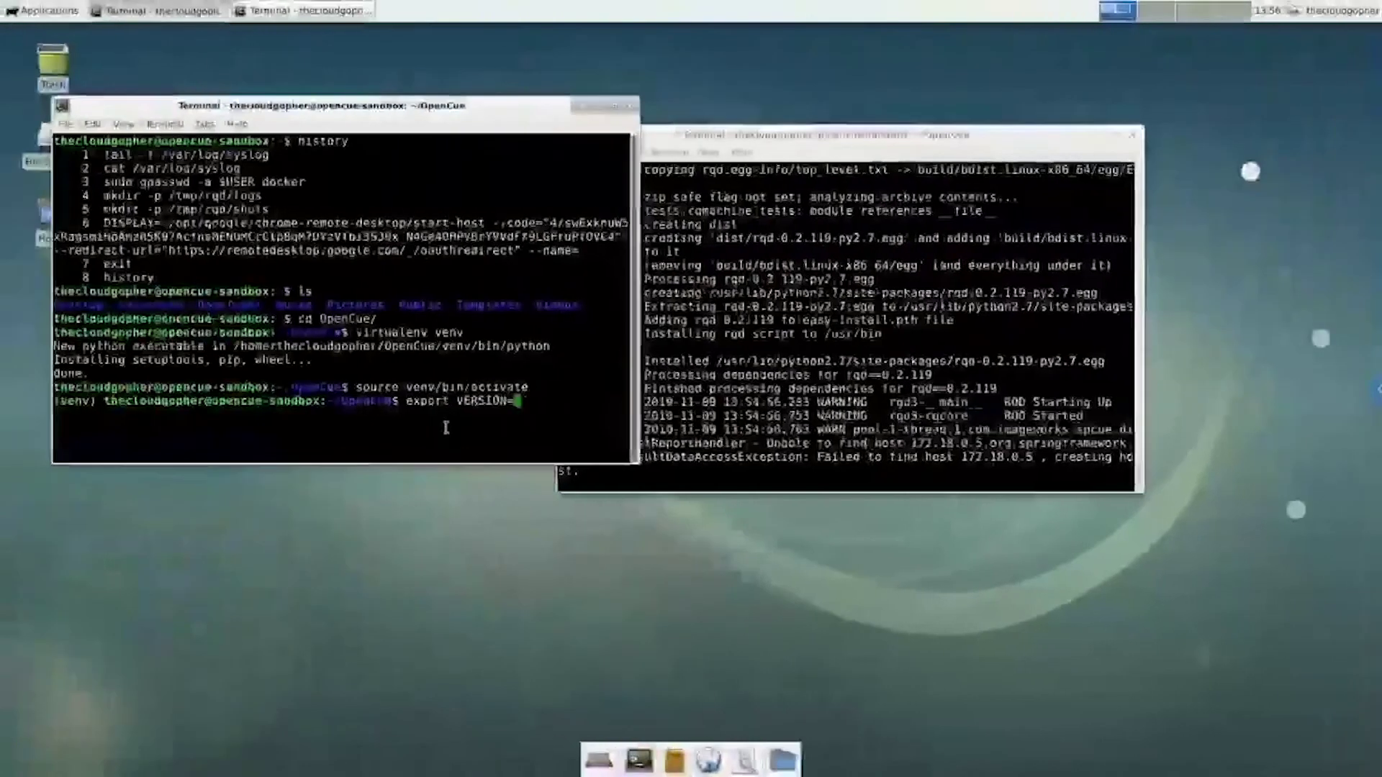
right_click(449, 433)
left_click(478, 490)
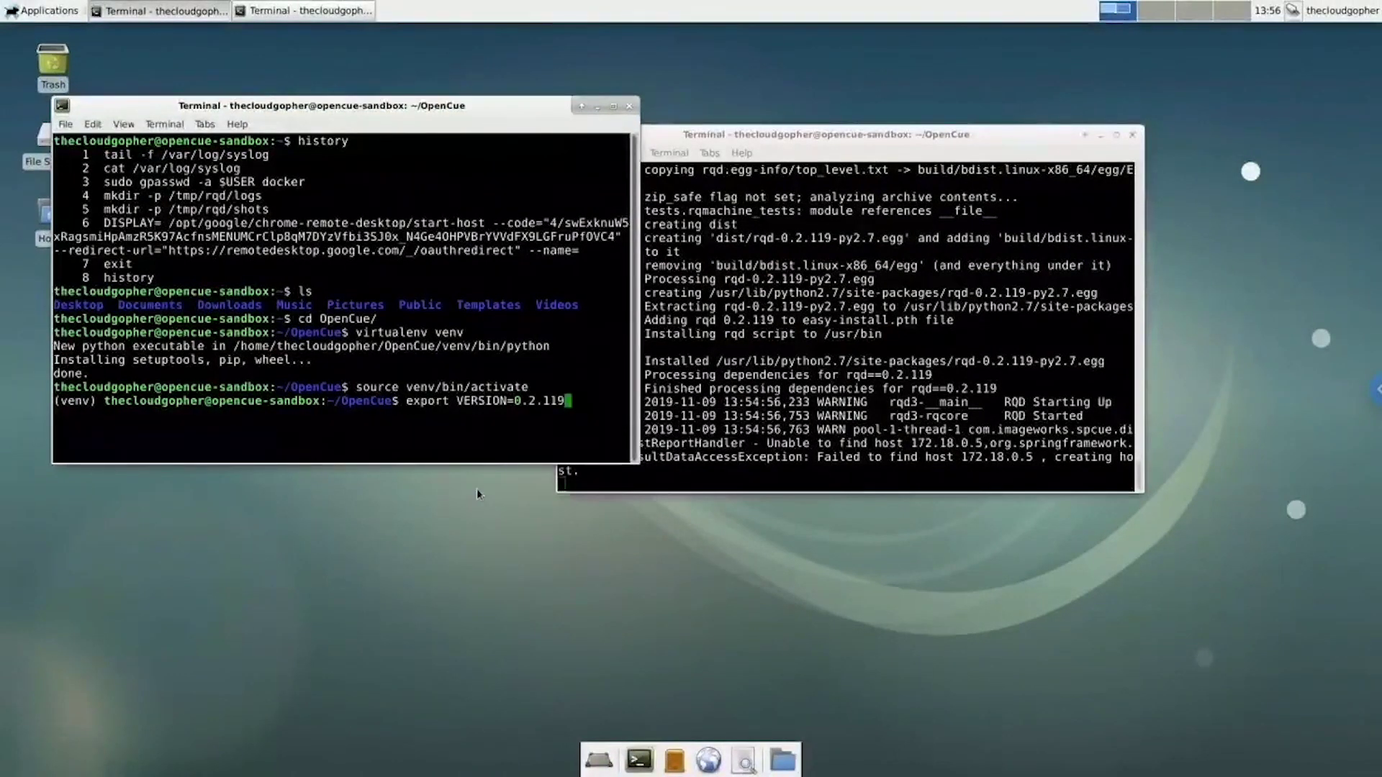
key("Return")
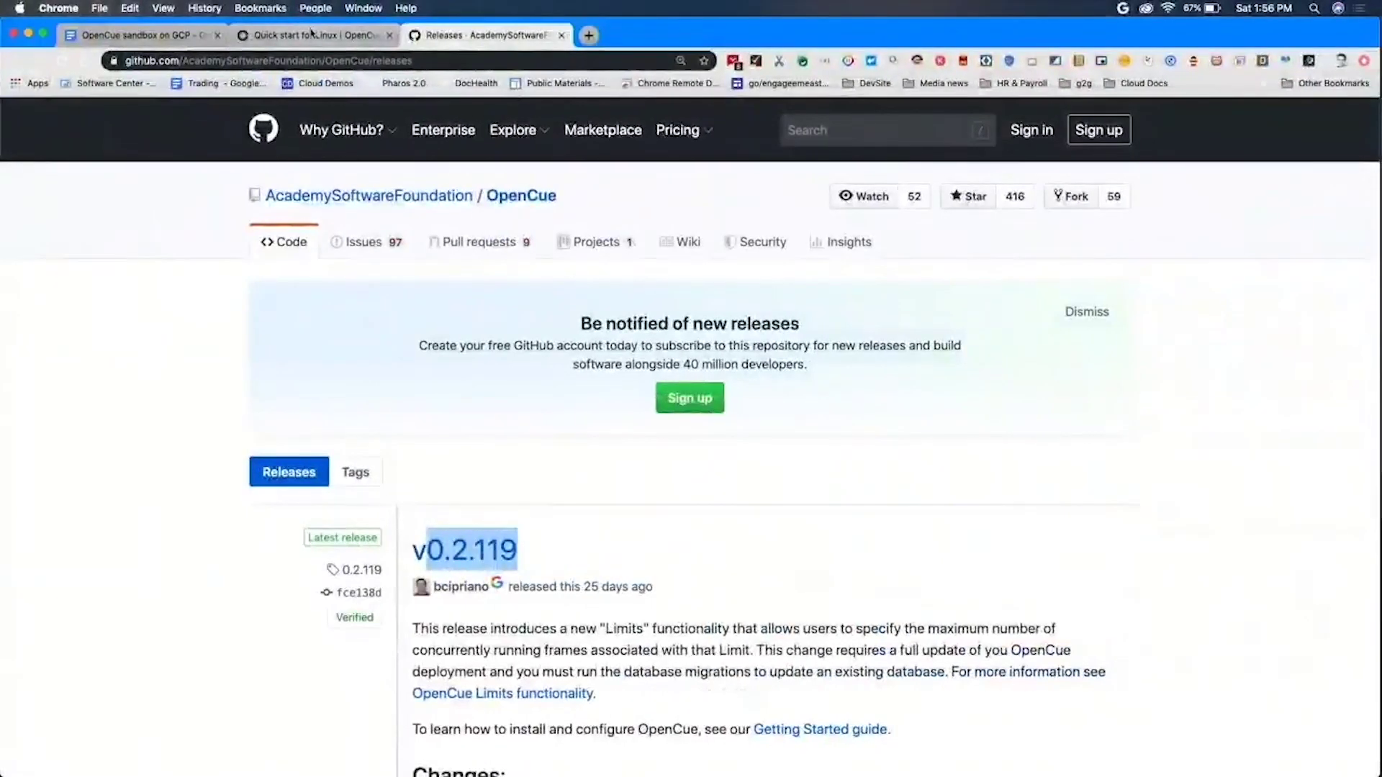
Run sandbox/install-client-archives.sh to install the client packages.
left_click(312, 36)
scroll(405, 340, "down", 3)
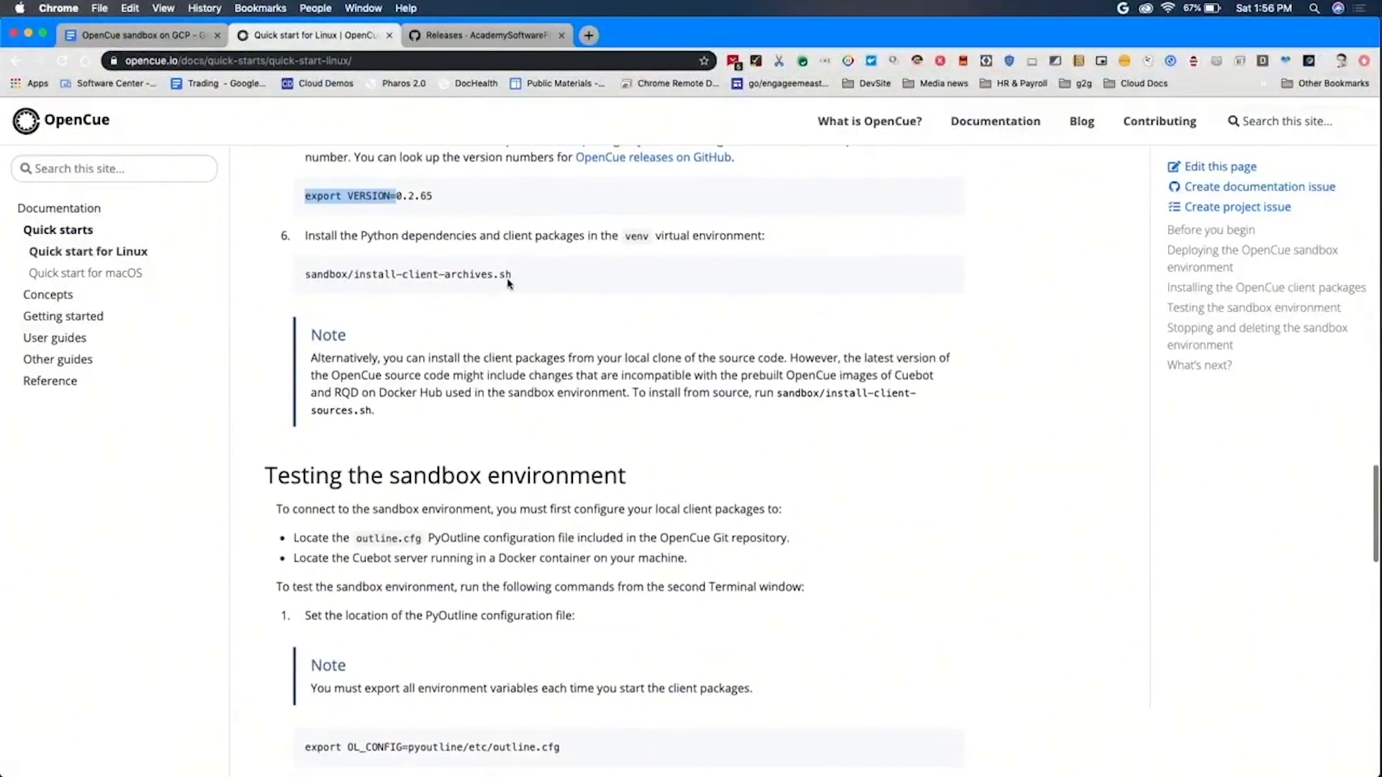
left_click_drag(512, 274, 306, 275)
key("ctrl+Left")
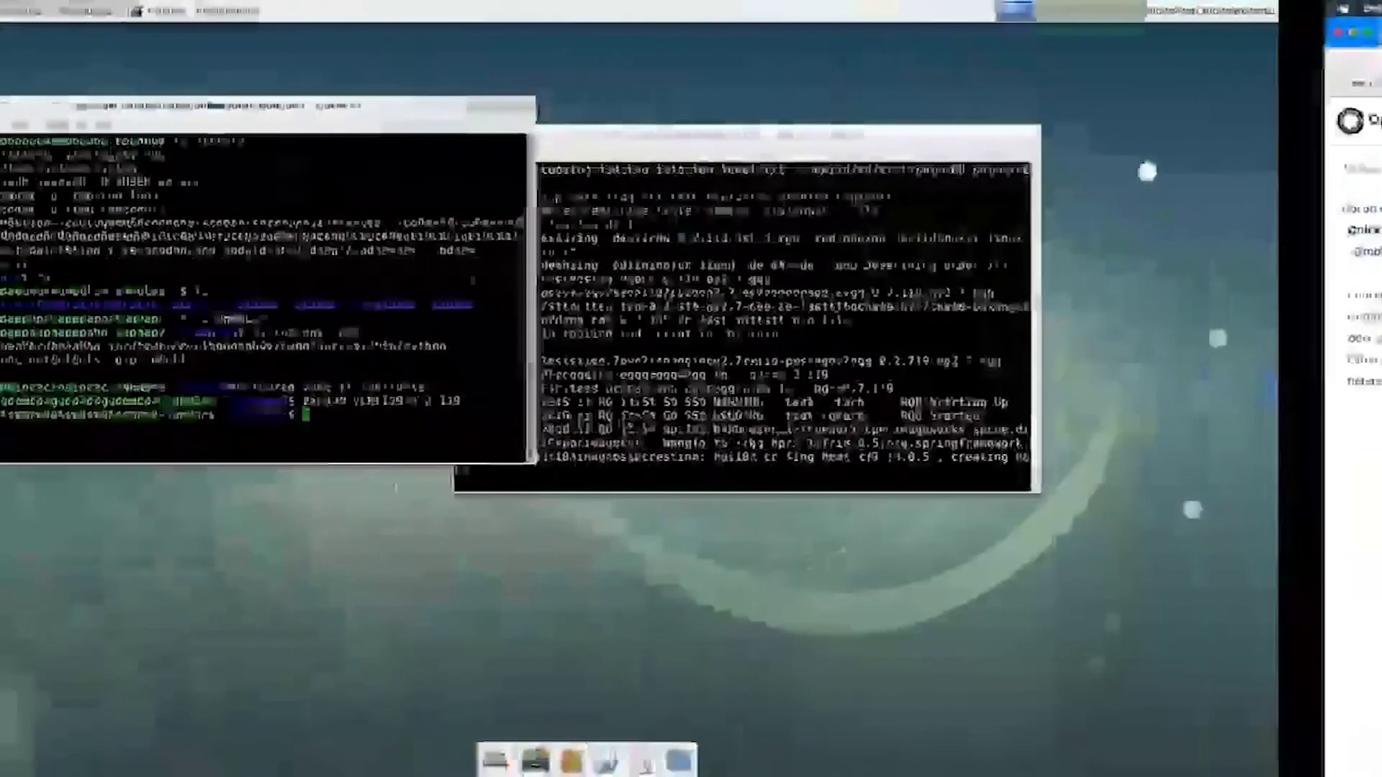
right_click(462, 307)
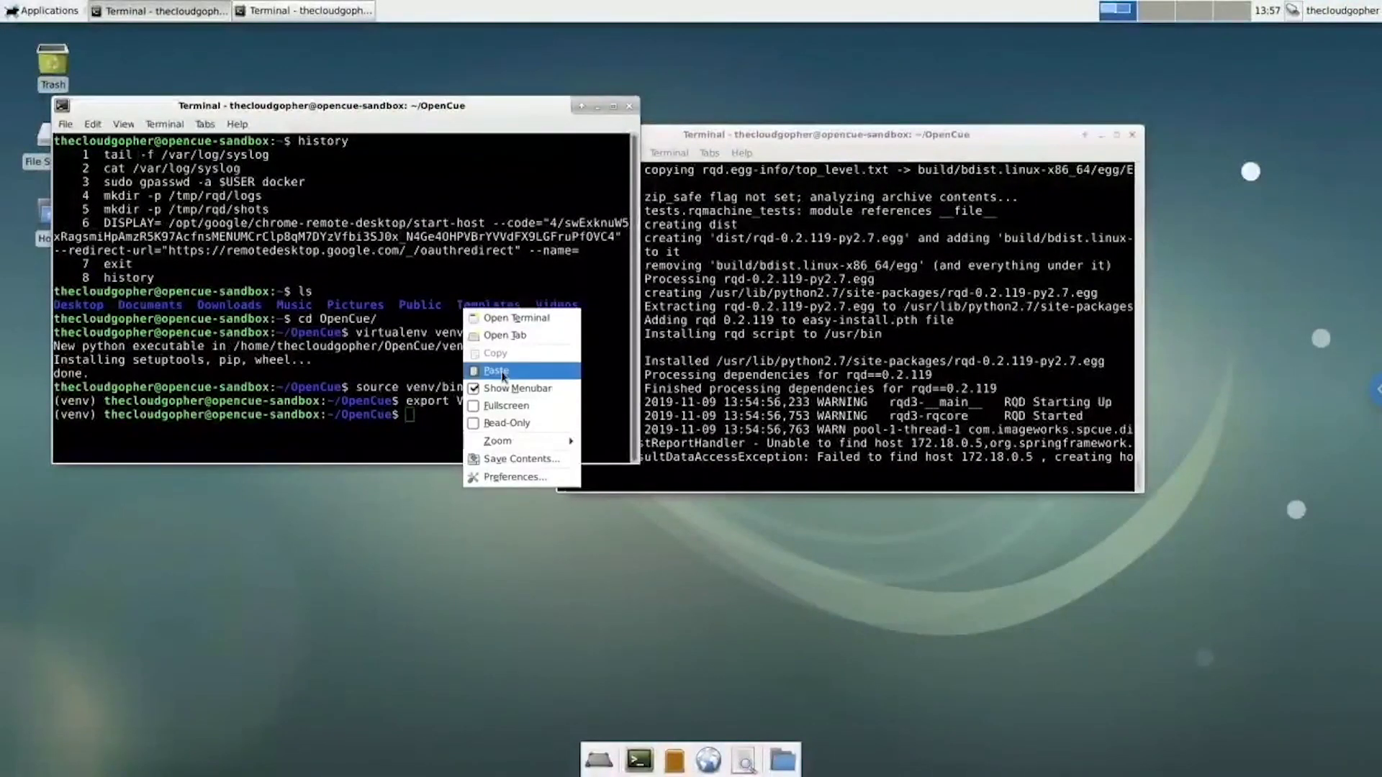
left_click(501, 372)
key("Return")
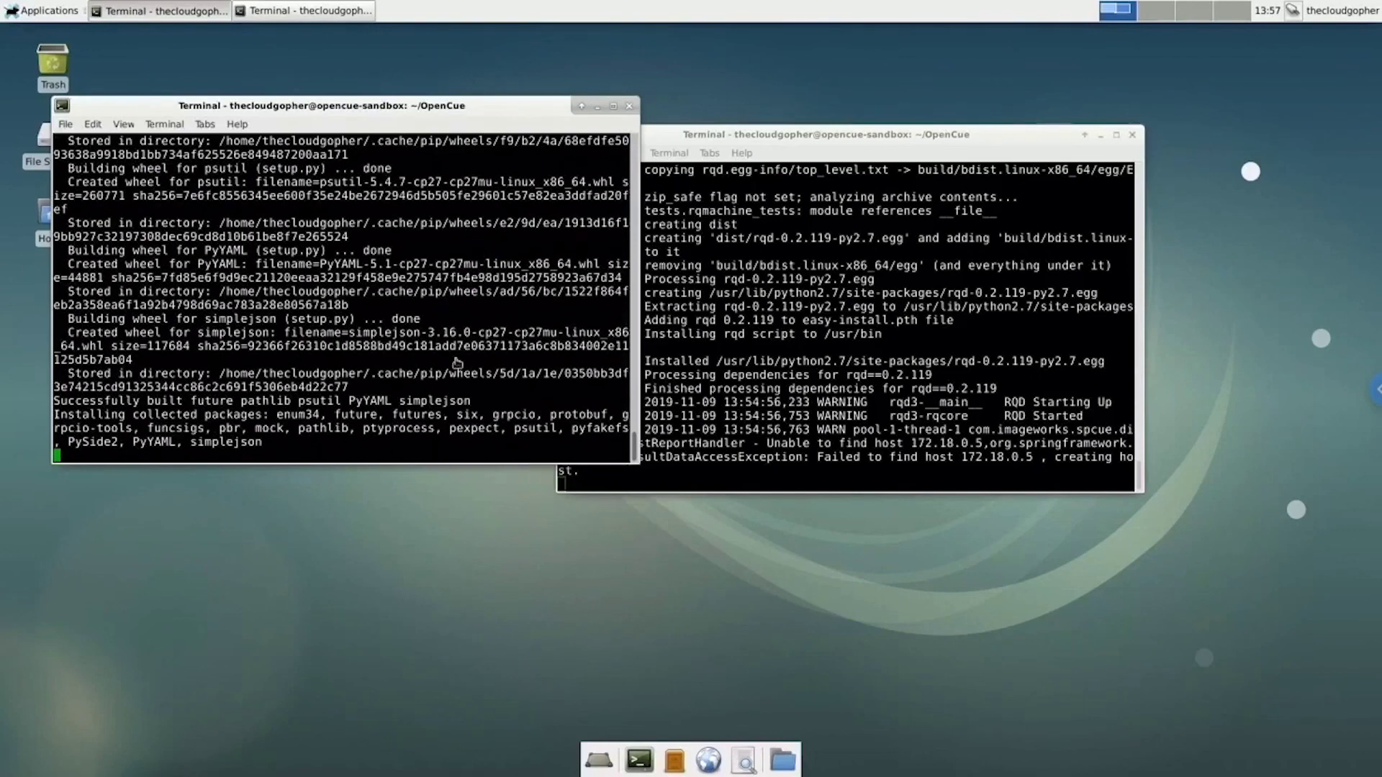
scroll(558, 342, "down", 3)
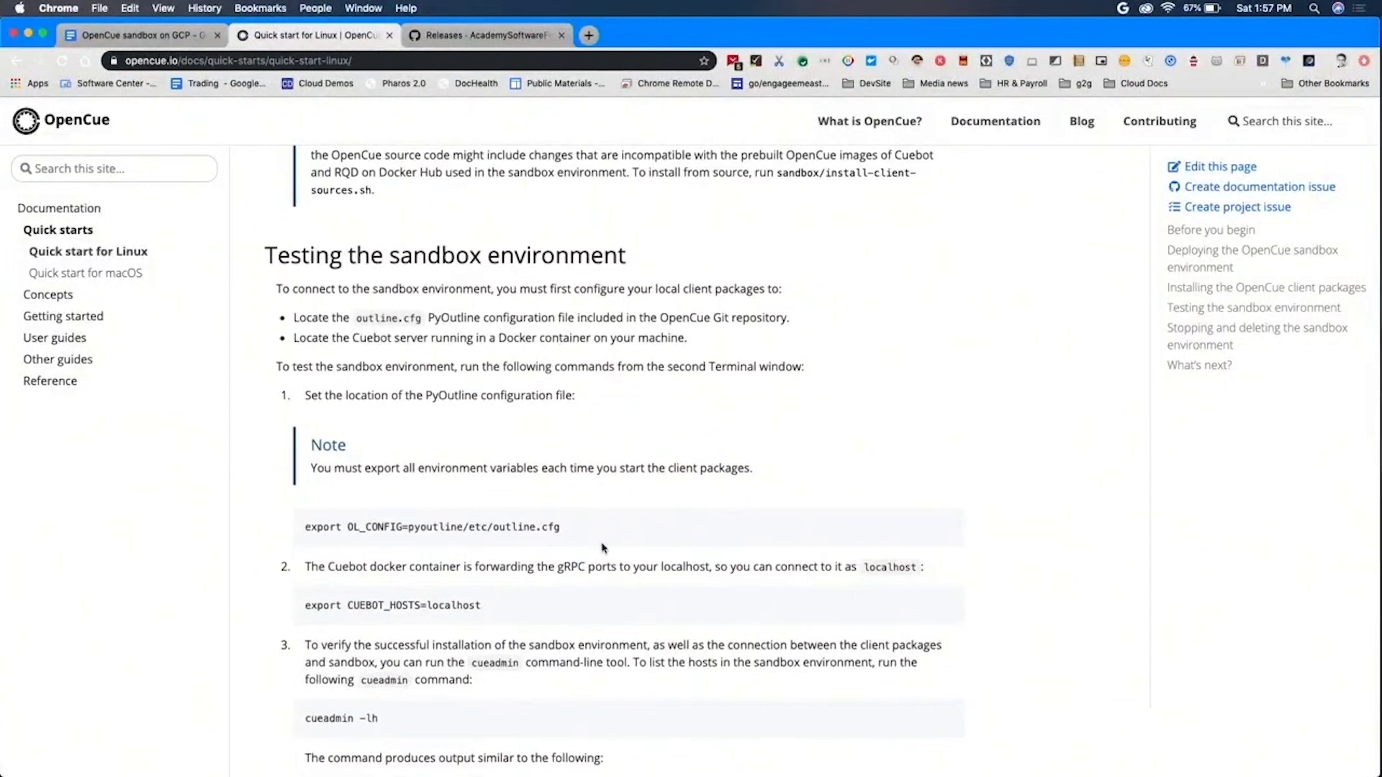
Copy the 'export OL_CONFIG=pyoutline/etc/outline.cfg' line from the sandbox testing section.
left_click_drag(561, 530, 306, 542)
key("ctrl+c")
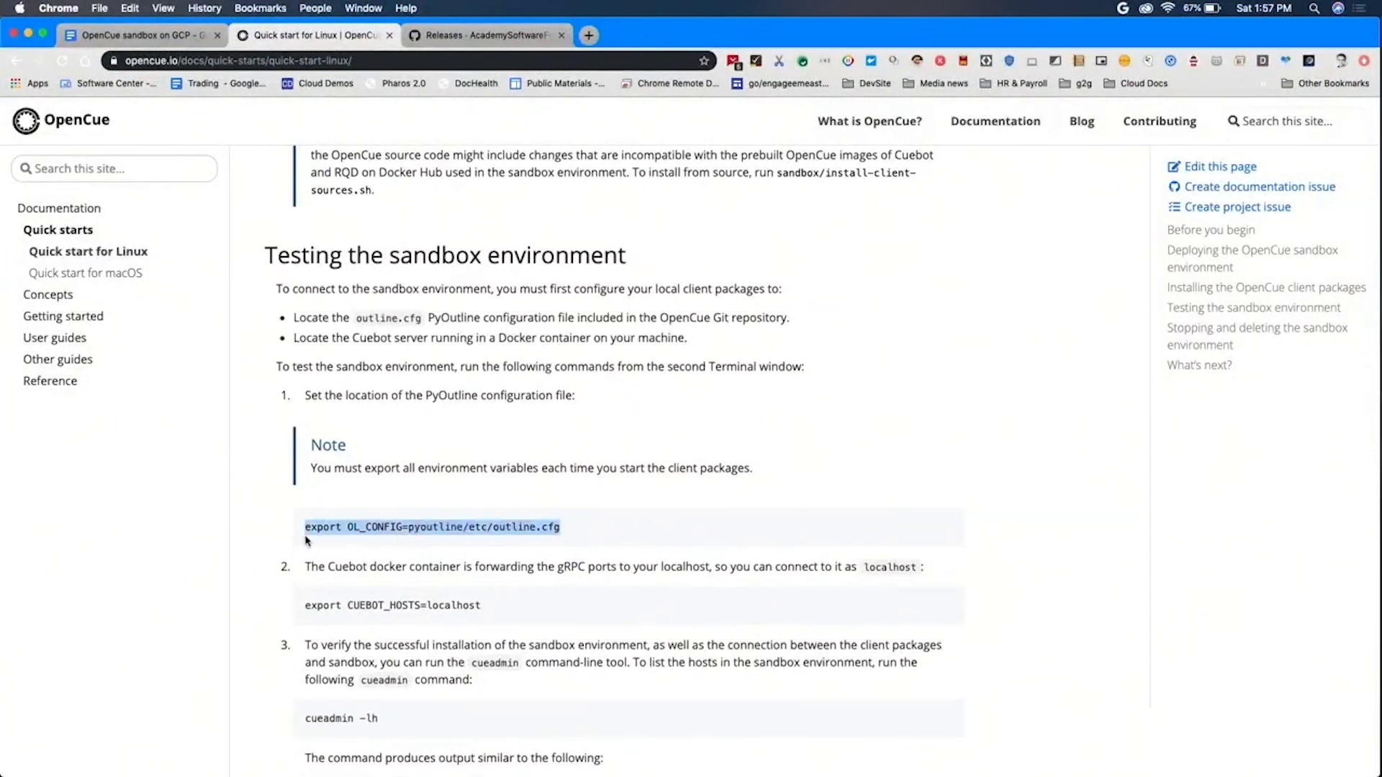
scroll(360, 641, "down", 2)
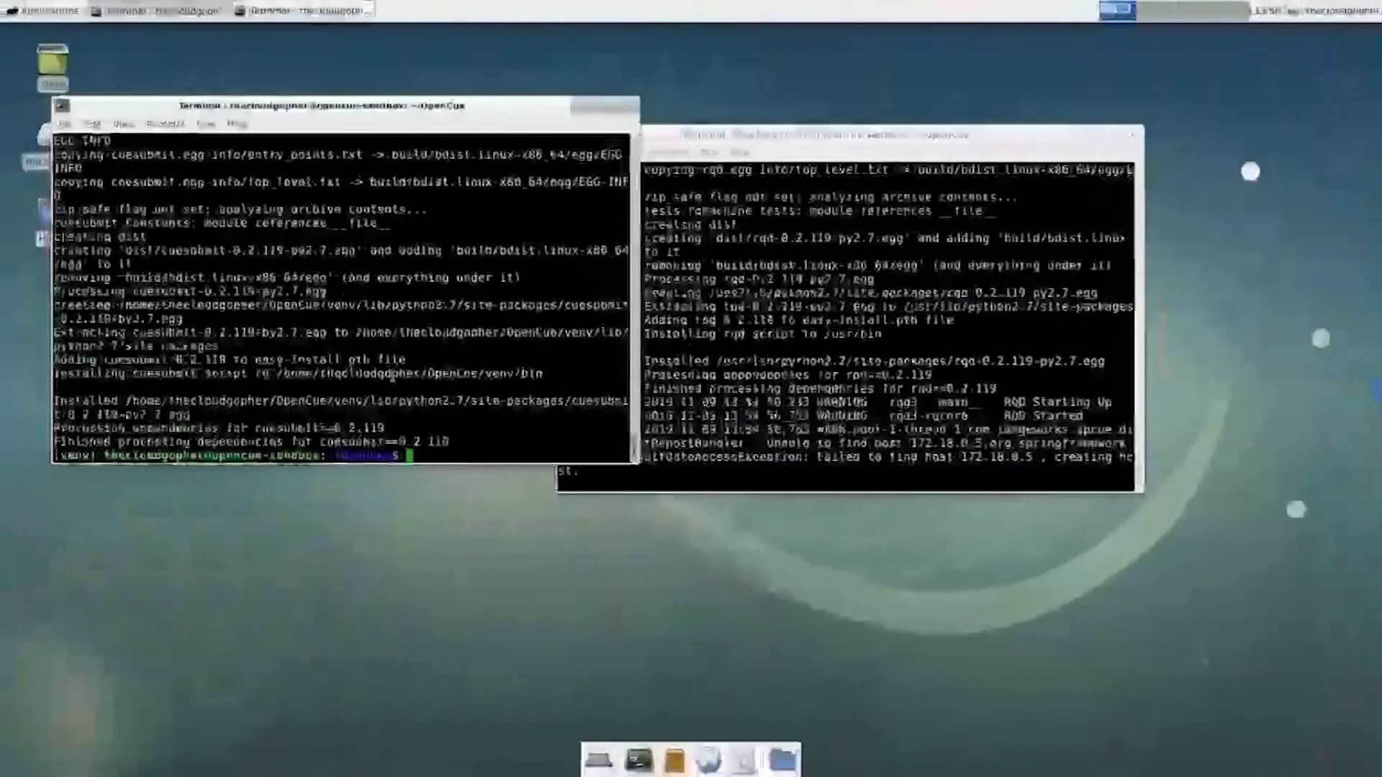
Run export OL_CONFIG=pyoutline/etc/outline.cfg and copy the CUEBOT_HOSTS export line.
key("ctrl+shift+v")
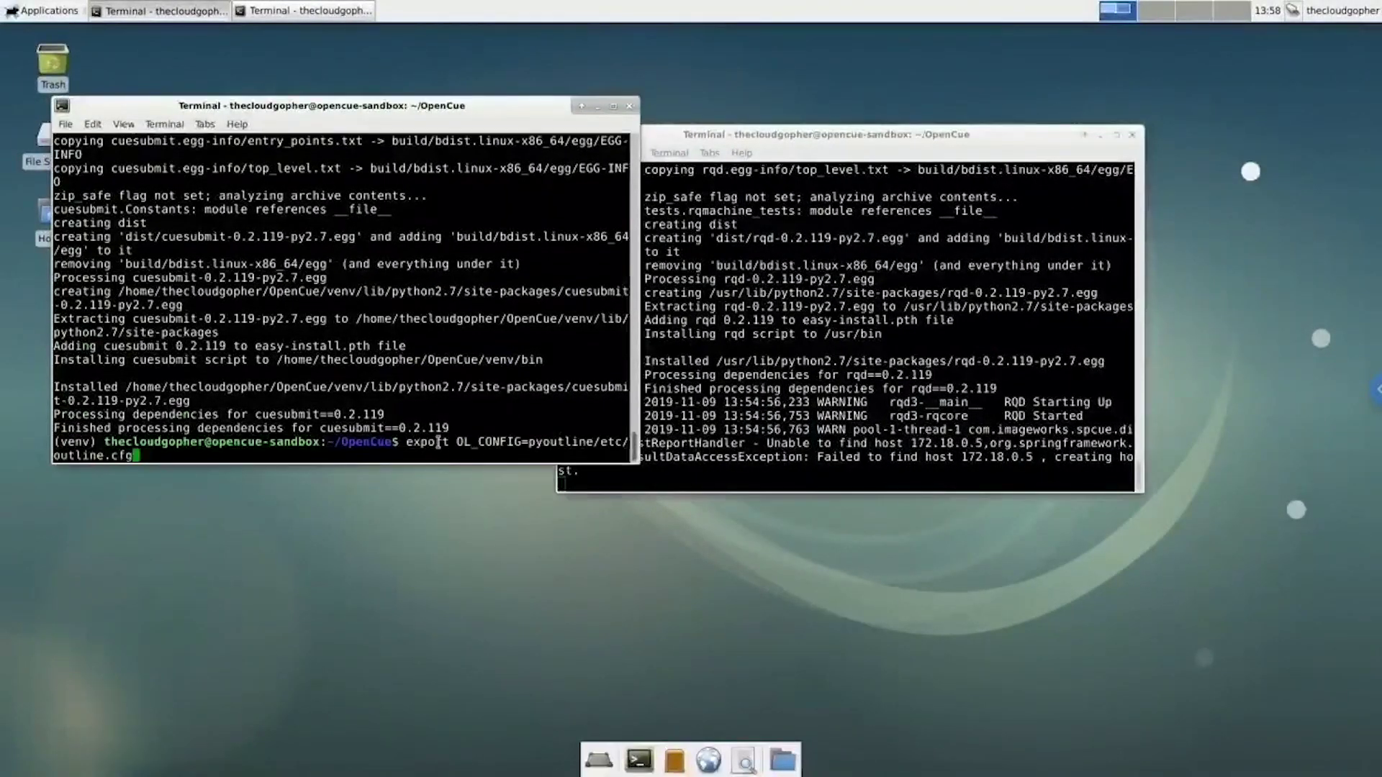
key("Return")
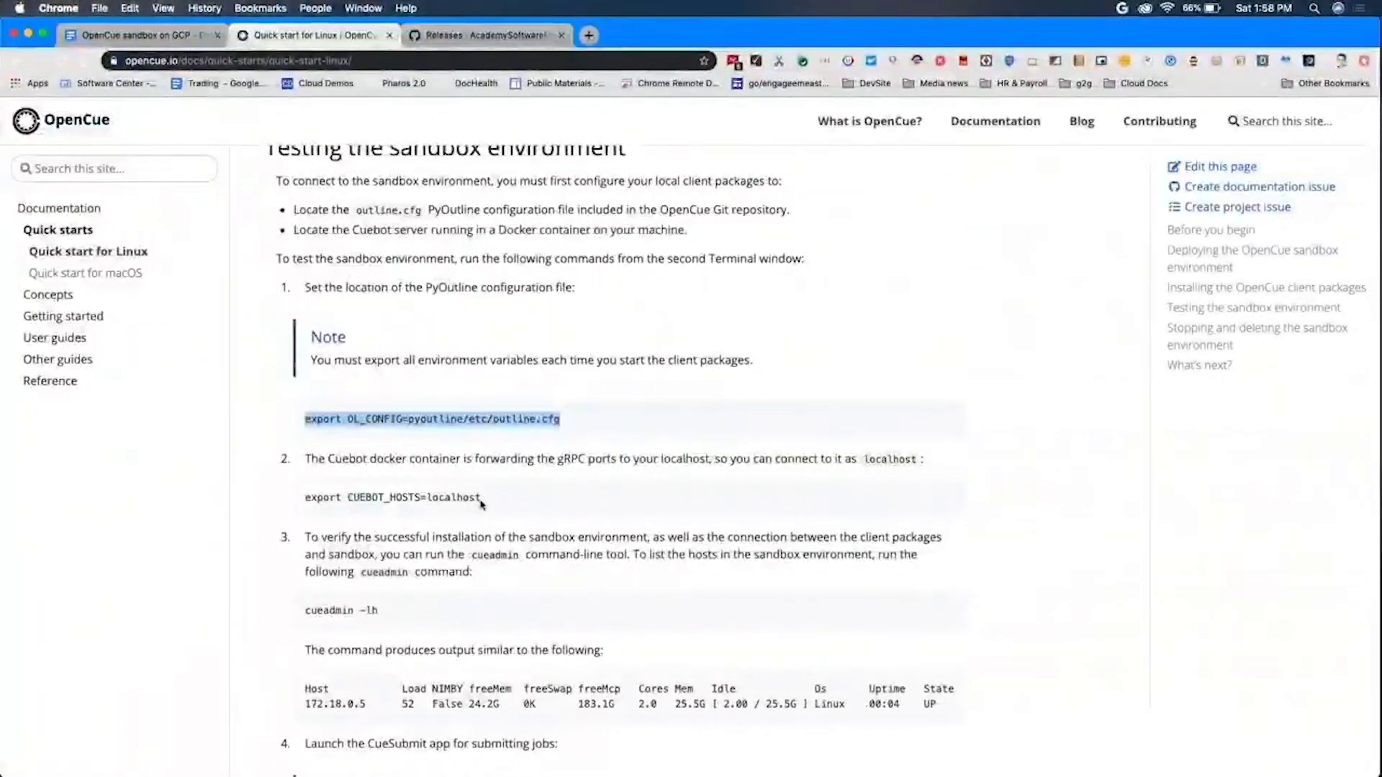
left_click_drag(481, 497, 269, 506)
key("super+c")
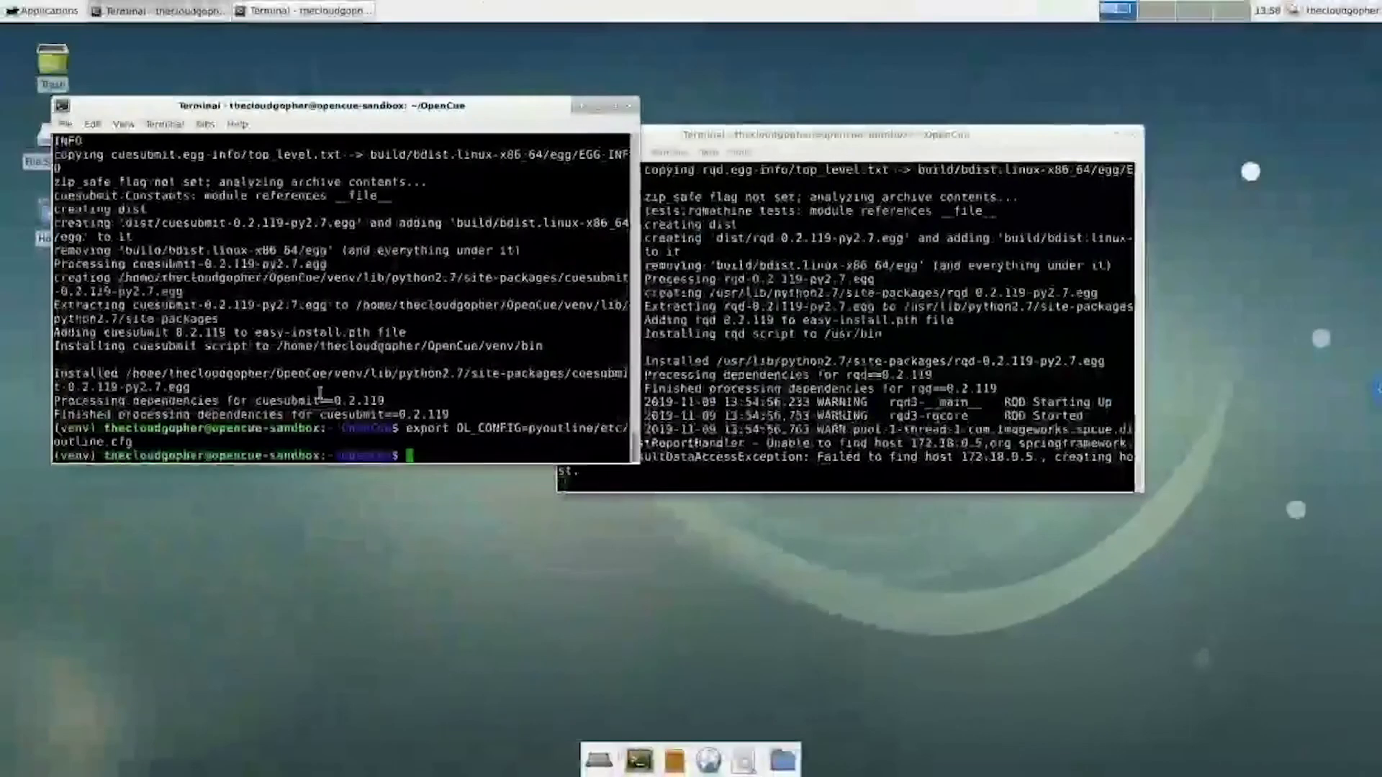
Paste and run export CUEBOT_HOSTS=localhost, then copy the cueadmin -lh command.
right_click(337, 389)
left_click(339, 387)
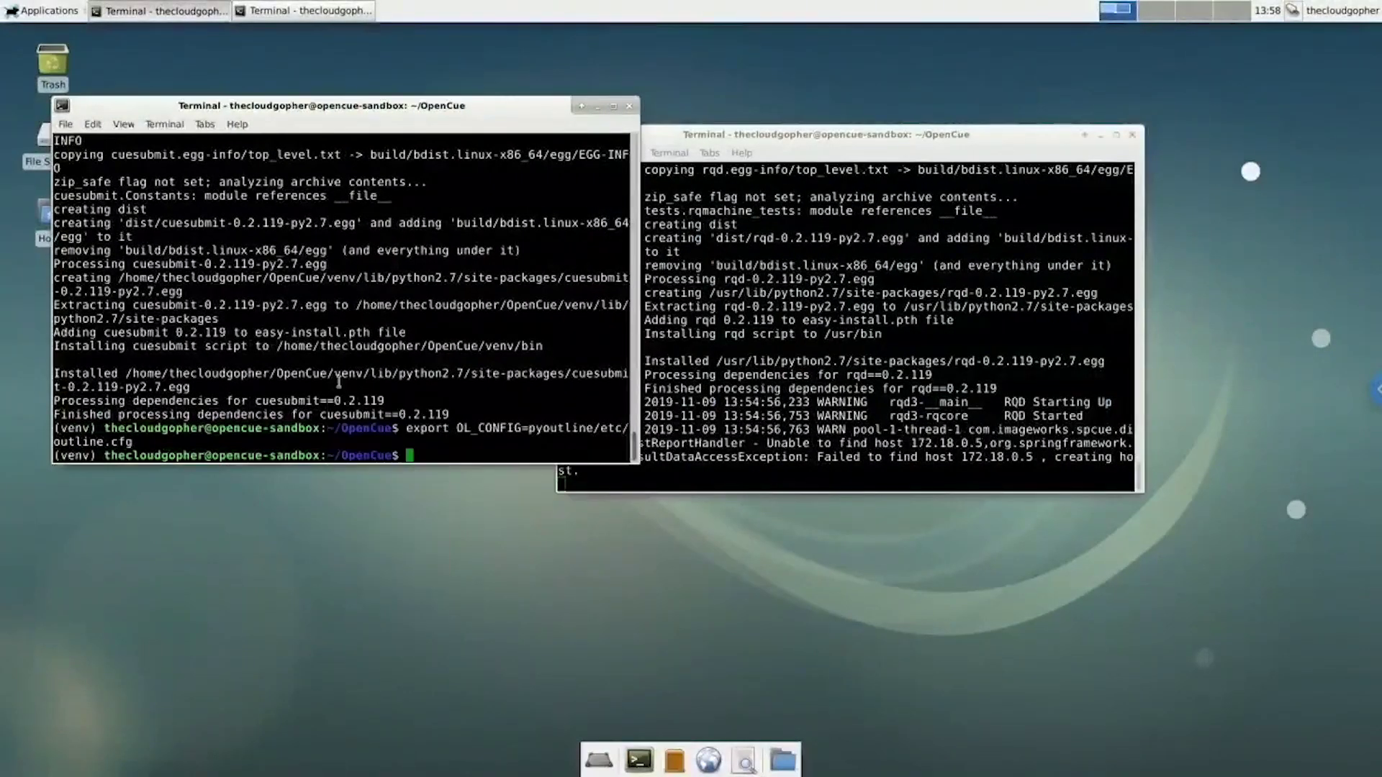
right_click(341, 385)
left_click(372, 444)
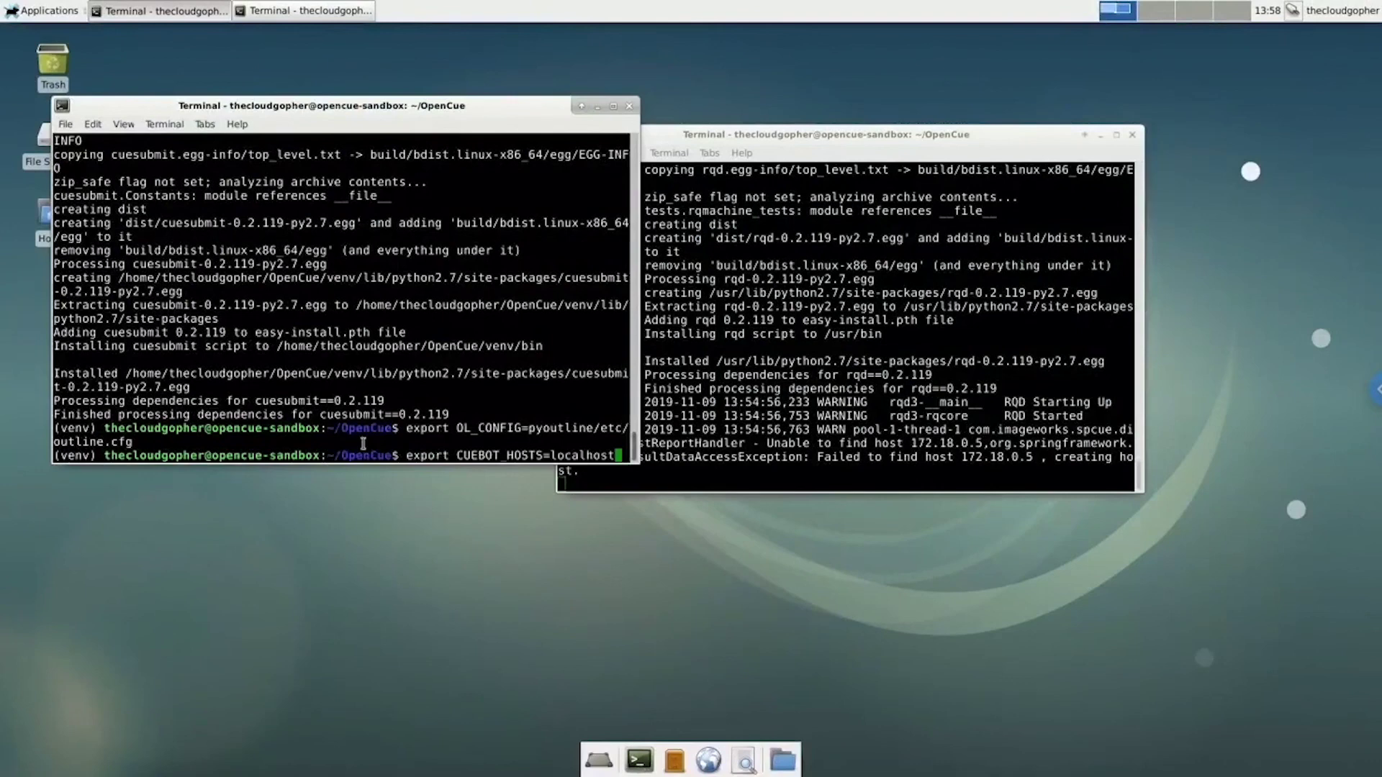
key("Return")
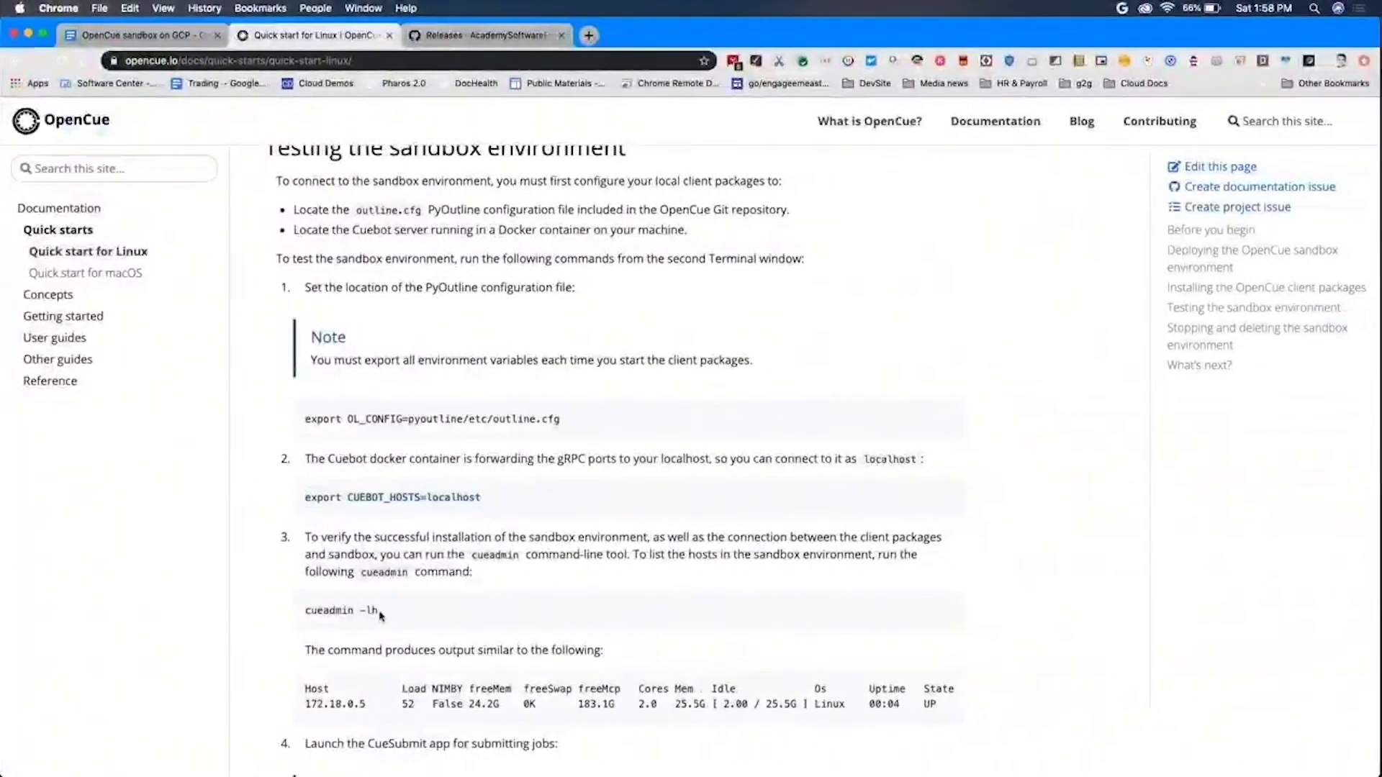
left_click_drag(380, 613, 303, 618)
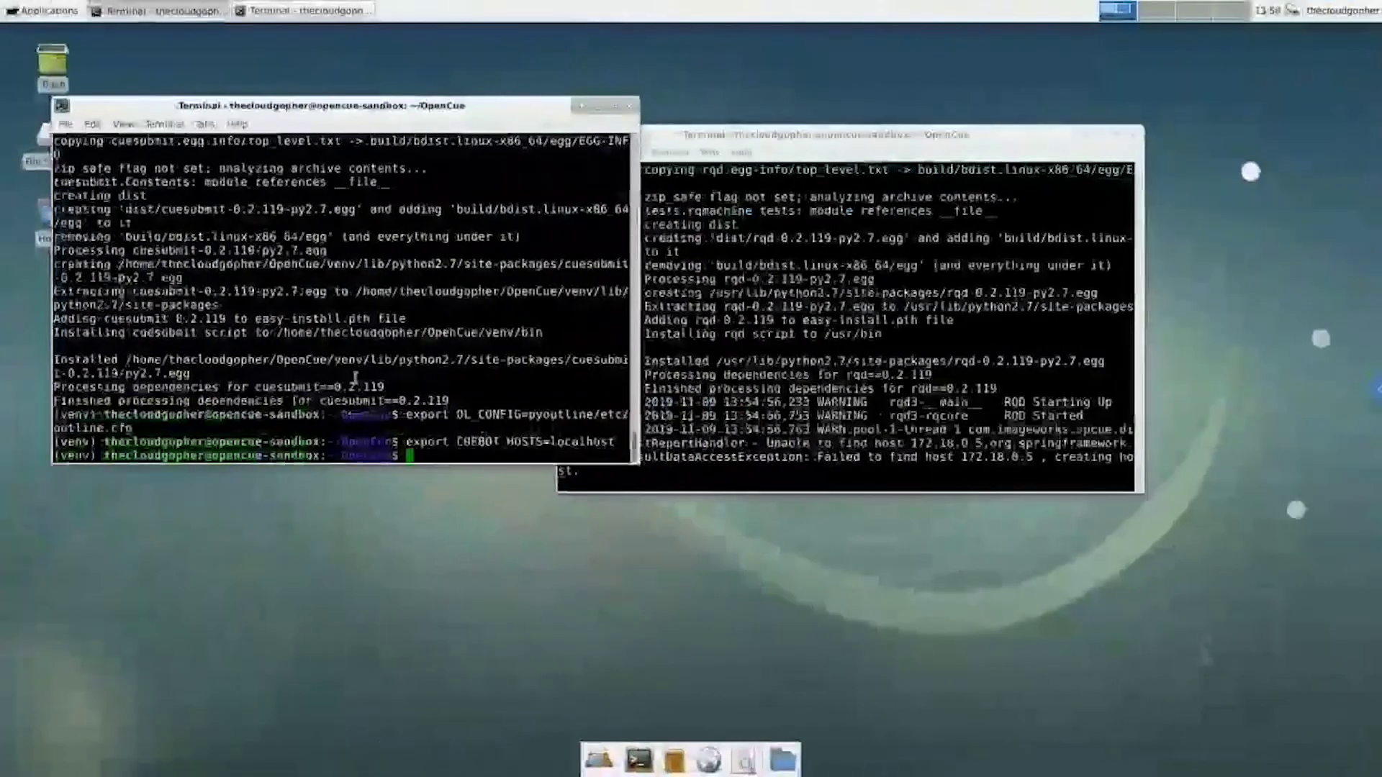
Run cueadmin -lh in a widened terminal, confirm the sandbox host is UP, and fix a typo.
right_click(360, 381)
left_click(401, 445)
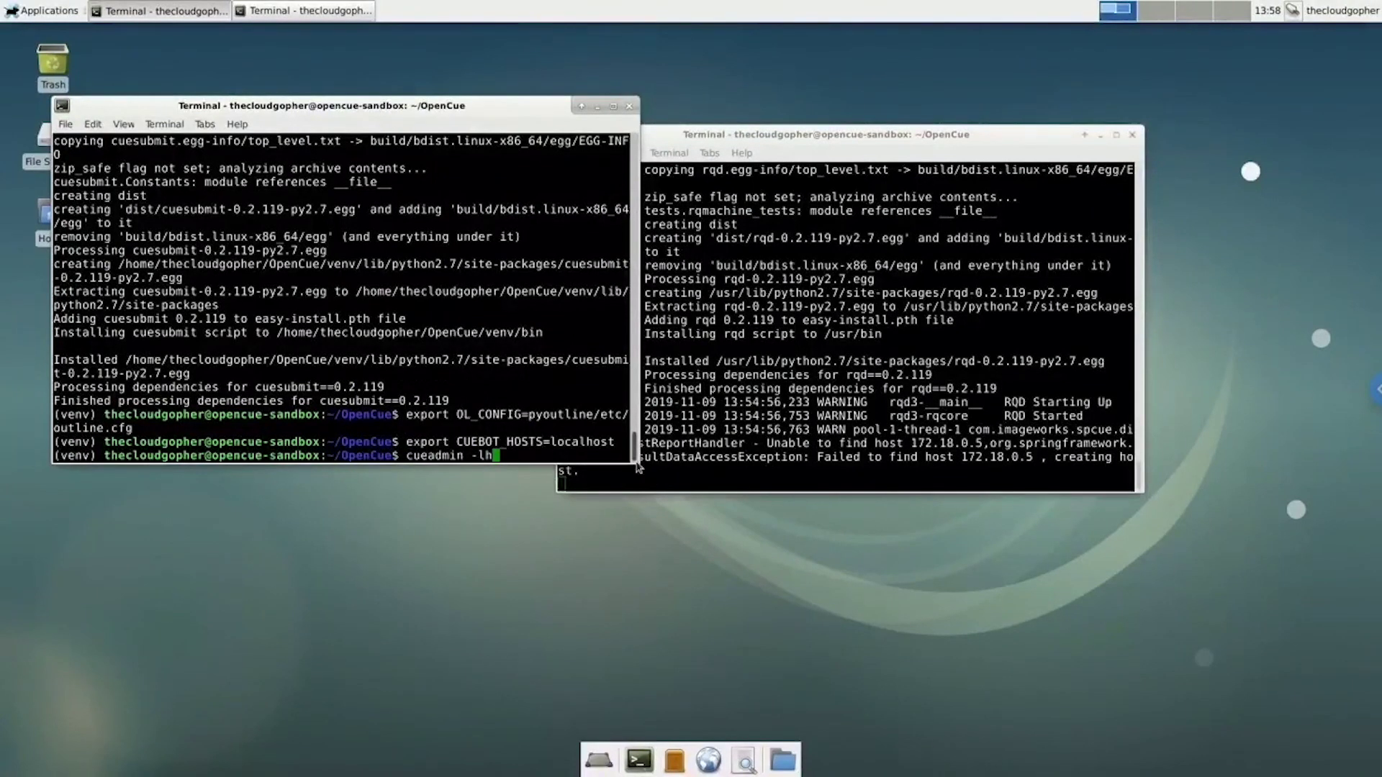
left_click_drag(638, 467, 1335, 589)
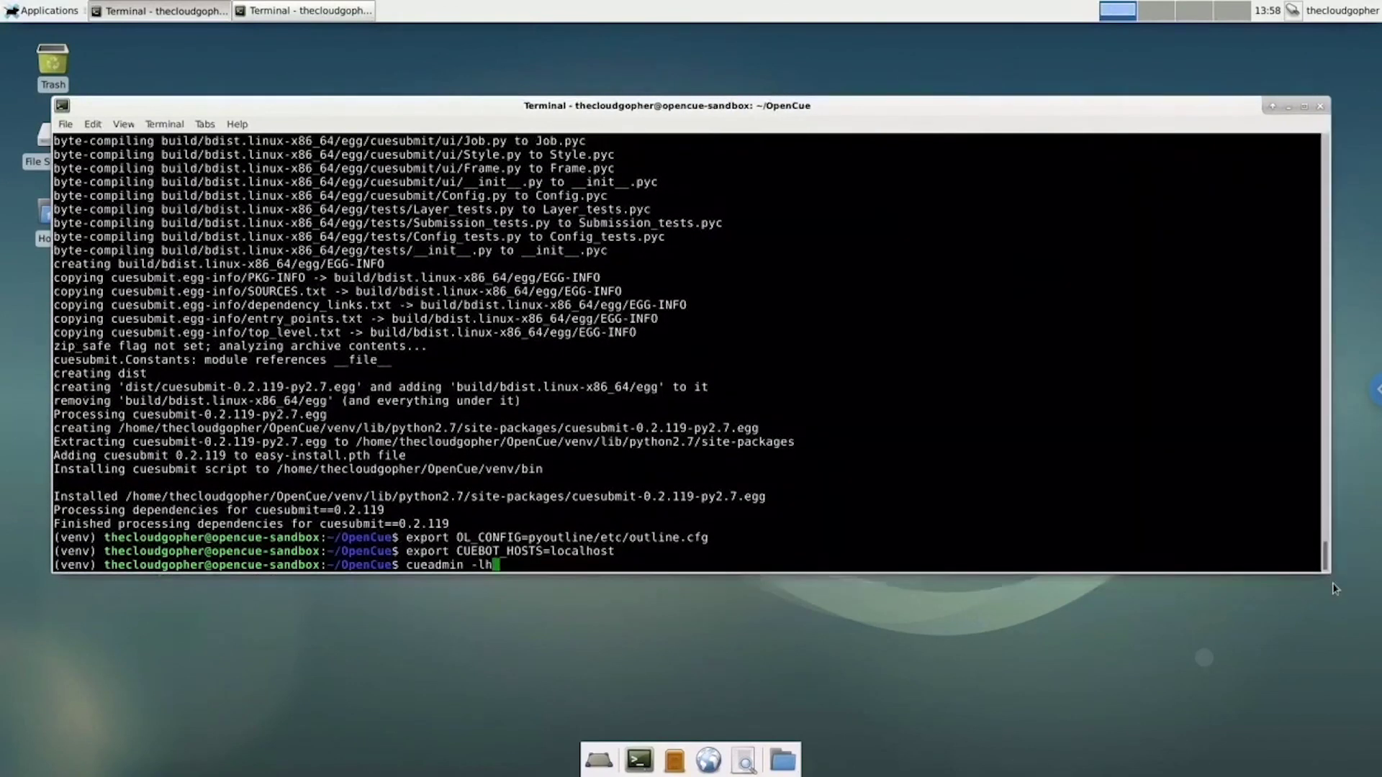
key("Return")
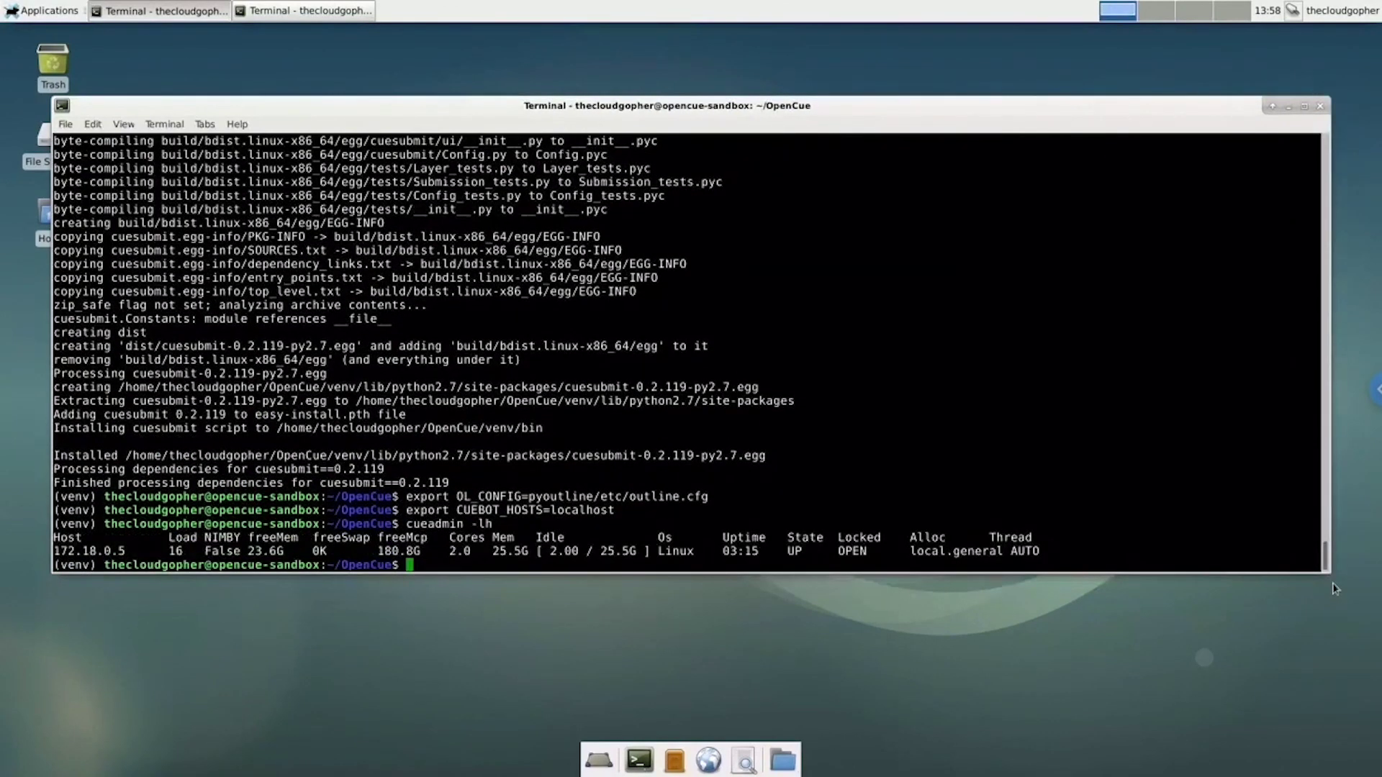
type("=")
type("=")
key("Return")
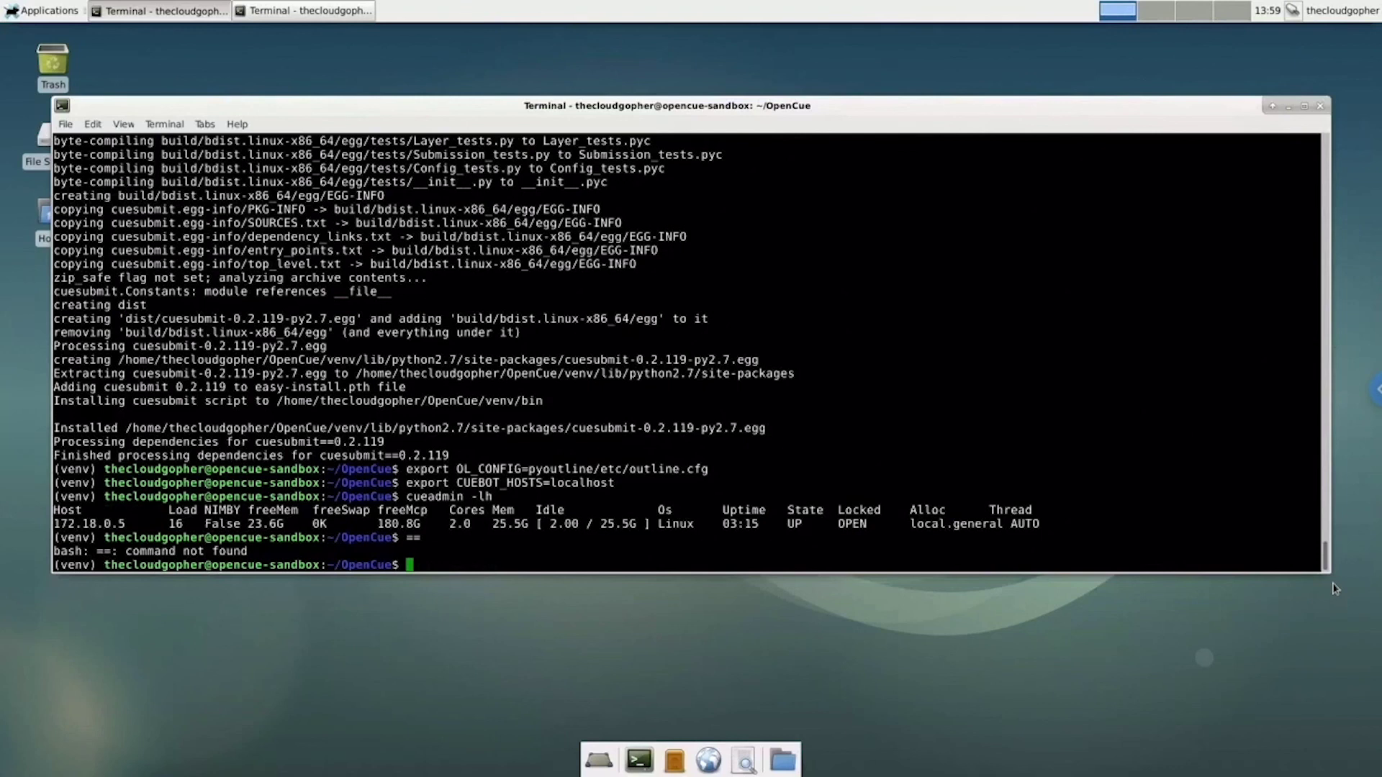
type("cue")
type("b")
key("BackSpace")
type("submit &")
Launch CueSubmit in the background with cuesubmit &.
key("Return")
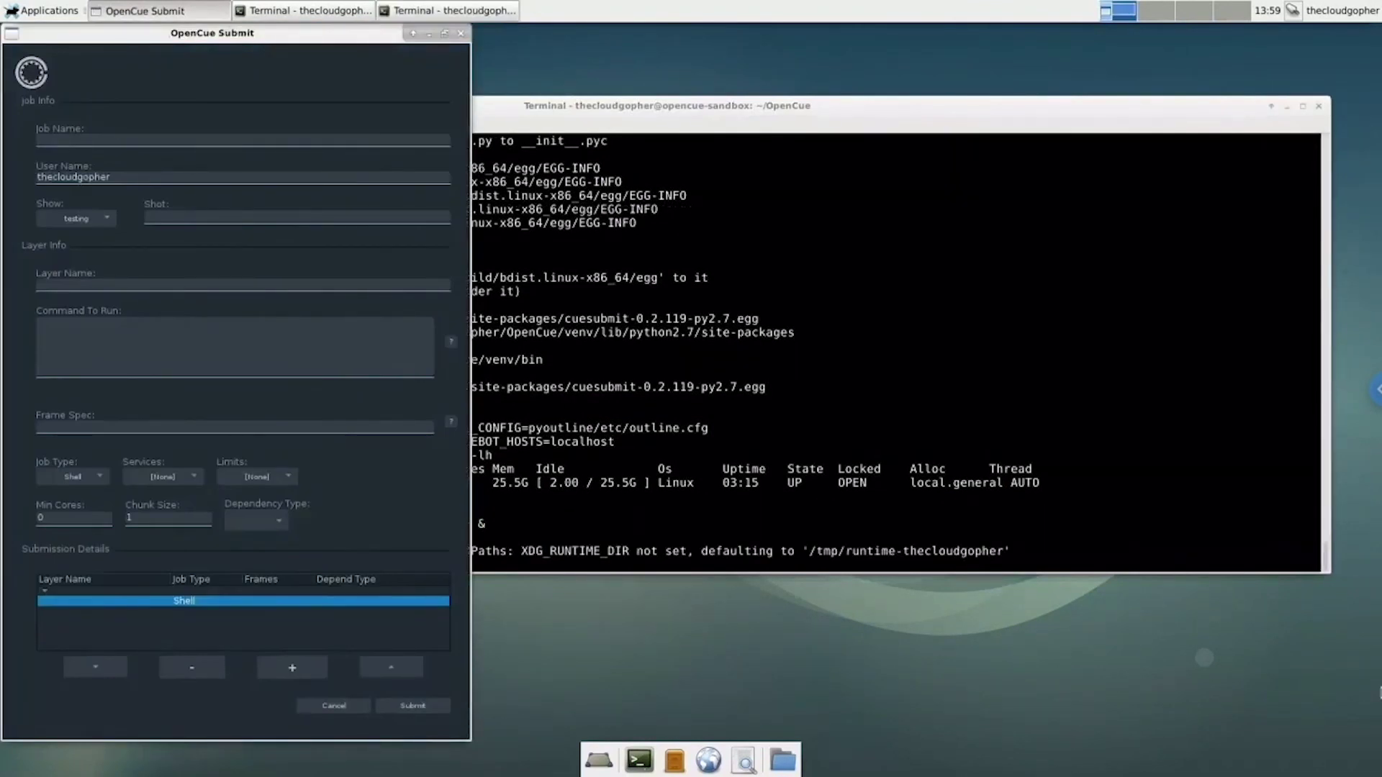
left_click(1136, 518)
key("Return")
key("Return")
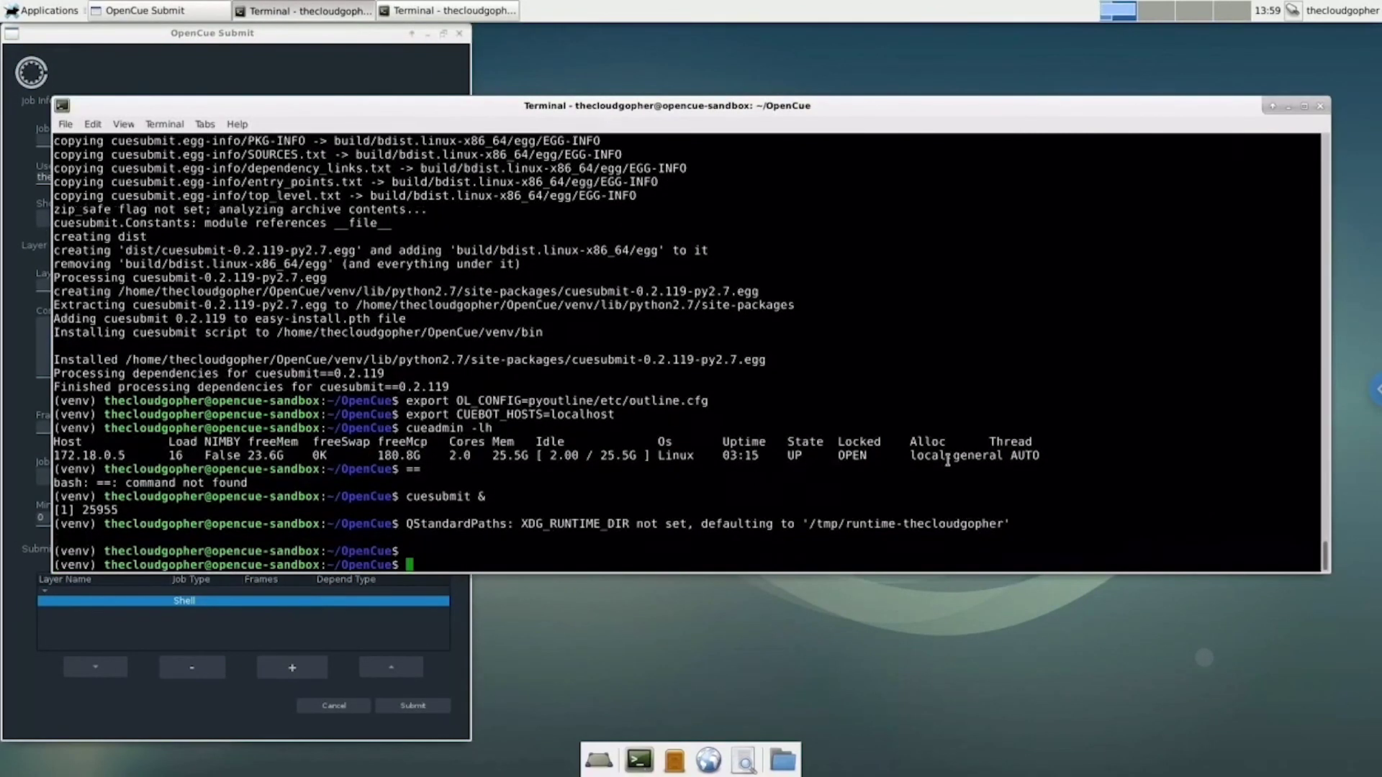
type("cuebui")
type(" &")
Correct the mistyped cuebui command and launch Cuetopia with cuegui &.
key("Return")
key("Up")
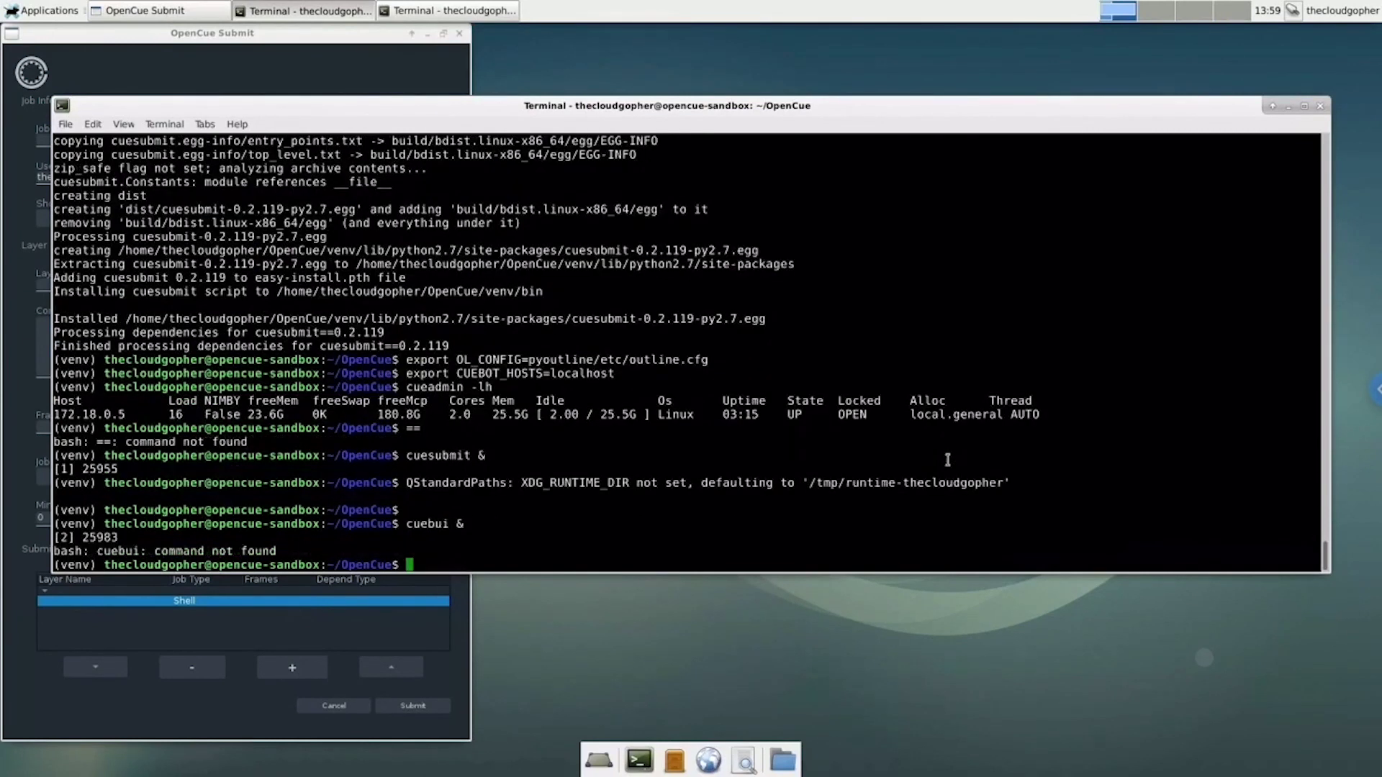
key("Left")
key("Left")
key("Left")
key("Left")
key("BackSpace")
type("g")
key("Return")
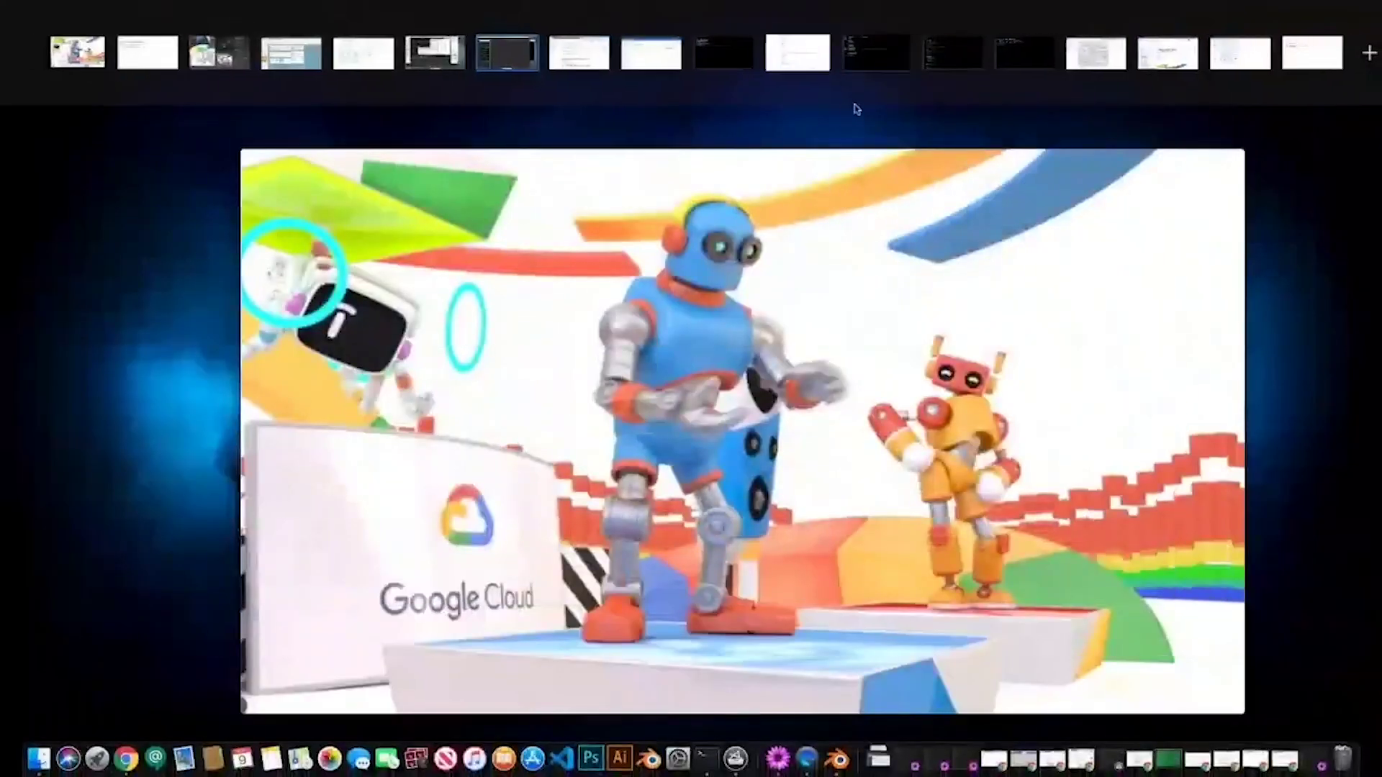
Review docker-compose.yml, then switch to the Blender 2.79 opencue/rqd Dockerfile.
left_click(945, 67)
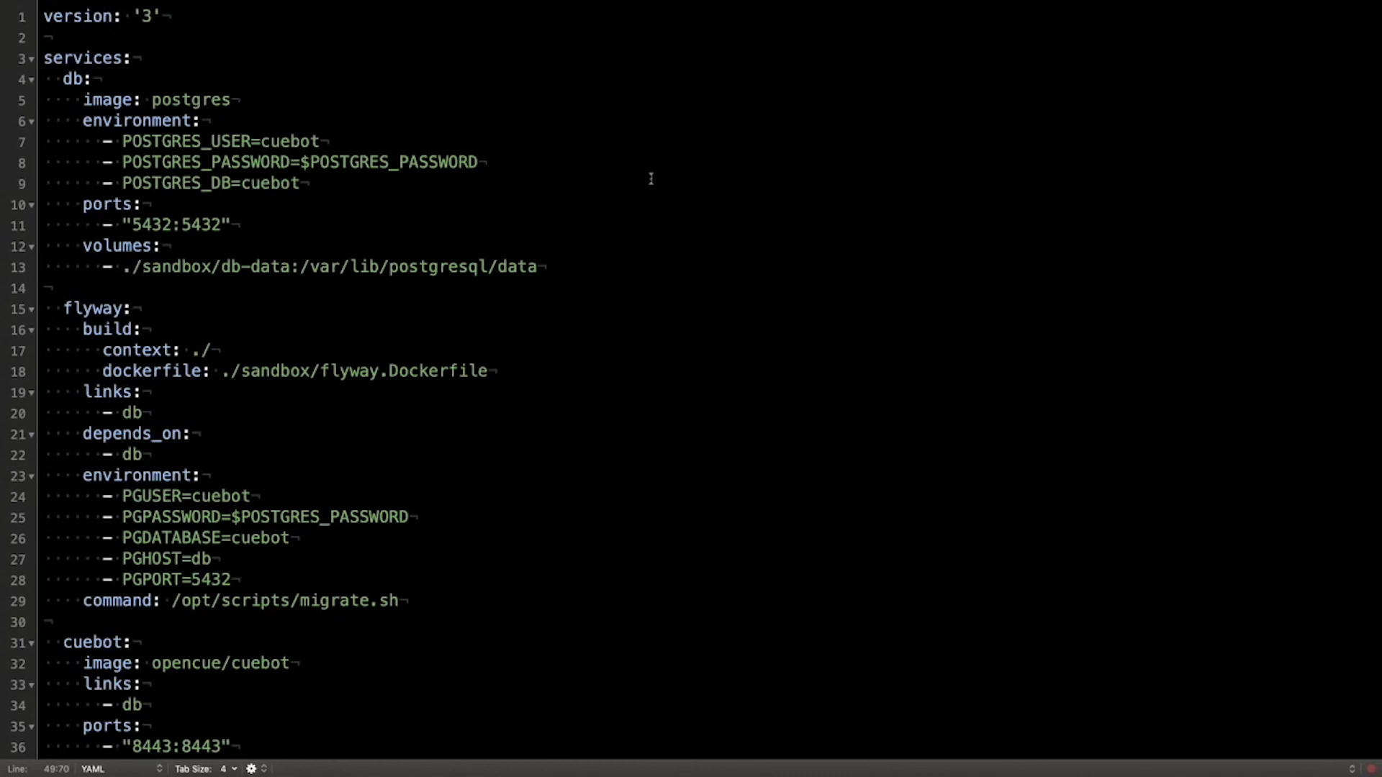
key("ctrl+Up")
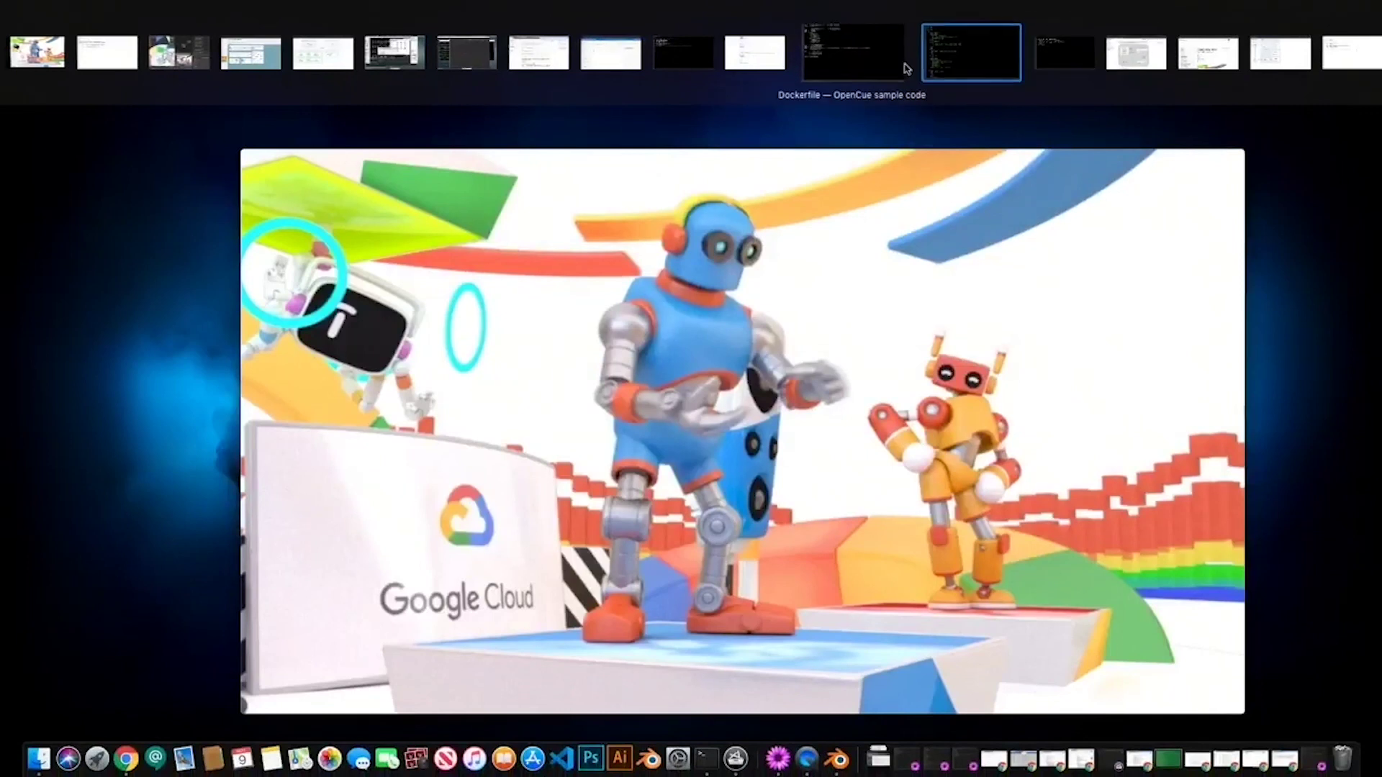
left_click(940, 59)
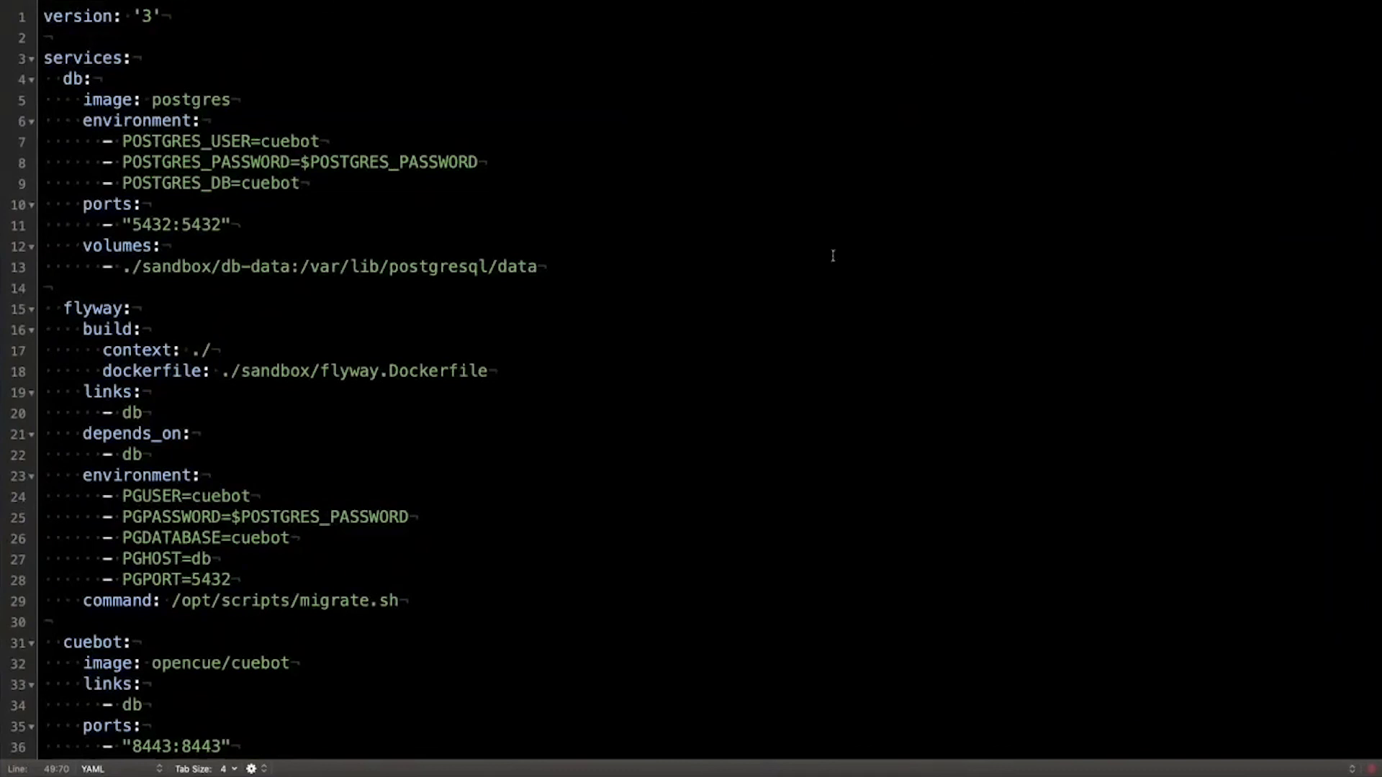
scroll(832, 254, "down", 2)
scroll(833, 253, "down", 1)
scroll(833, 256, "down", 2)
key("ctrl+Up")
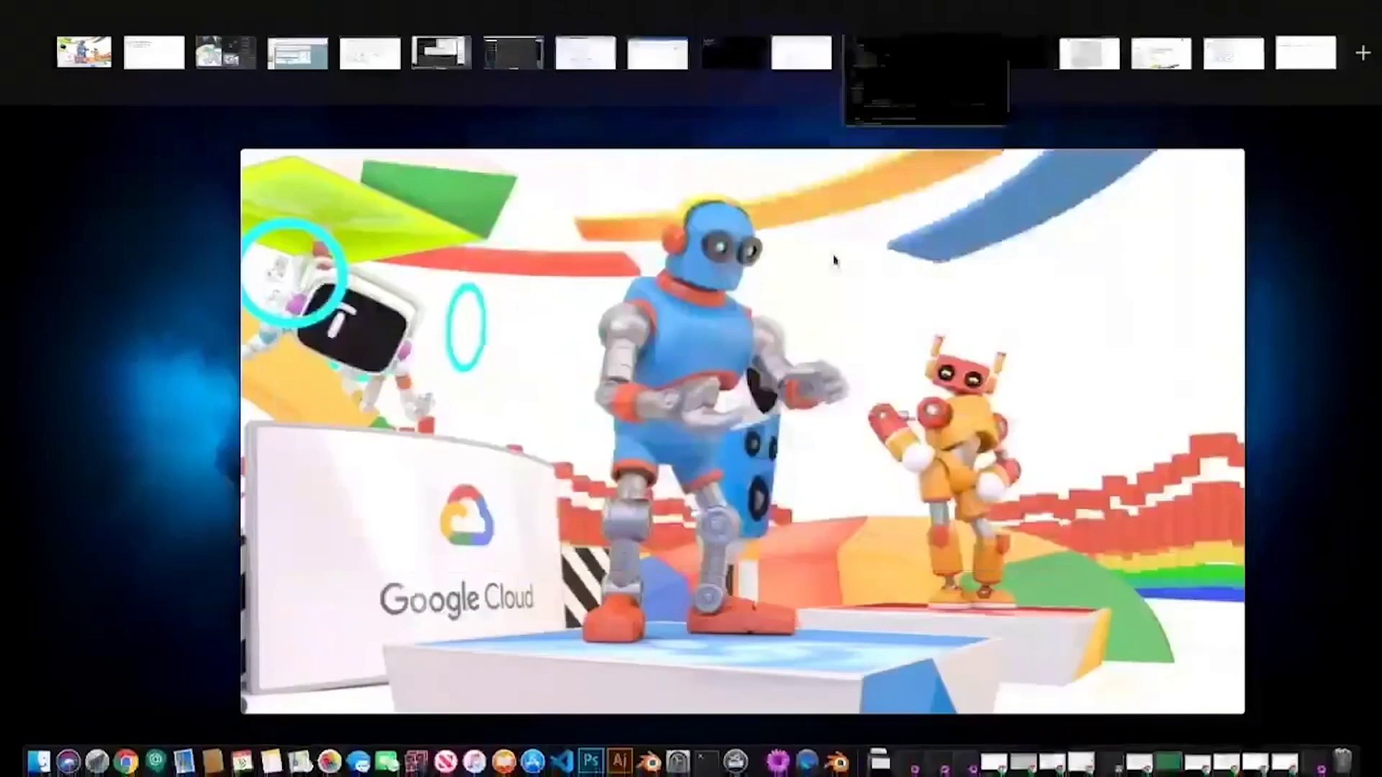
left_click(879, 62)
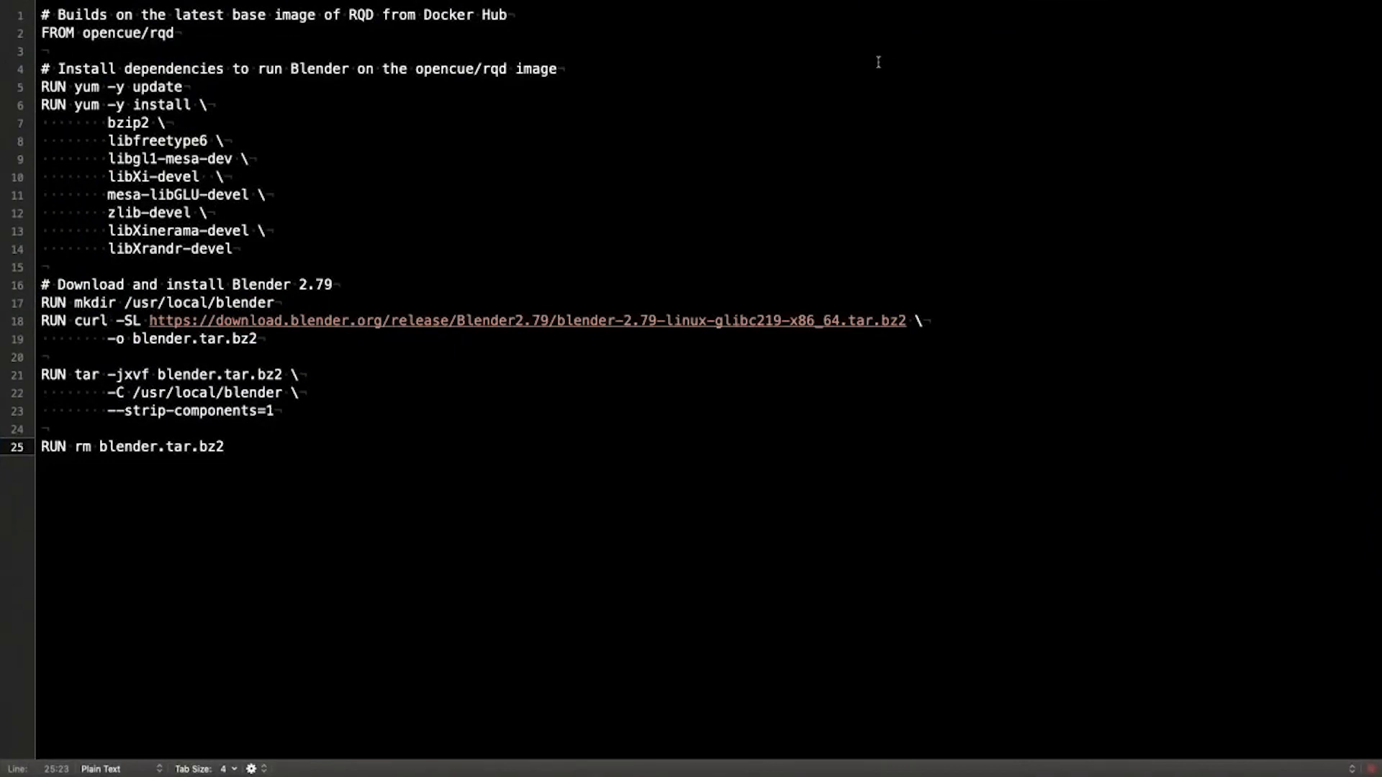
key("ctrl+Up")
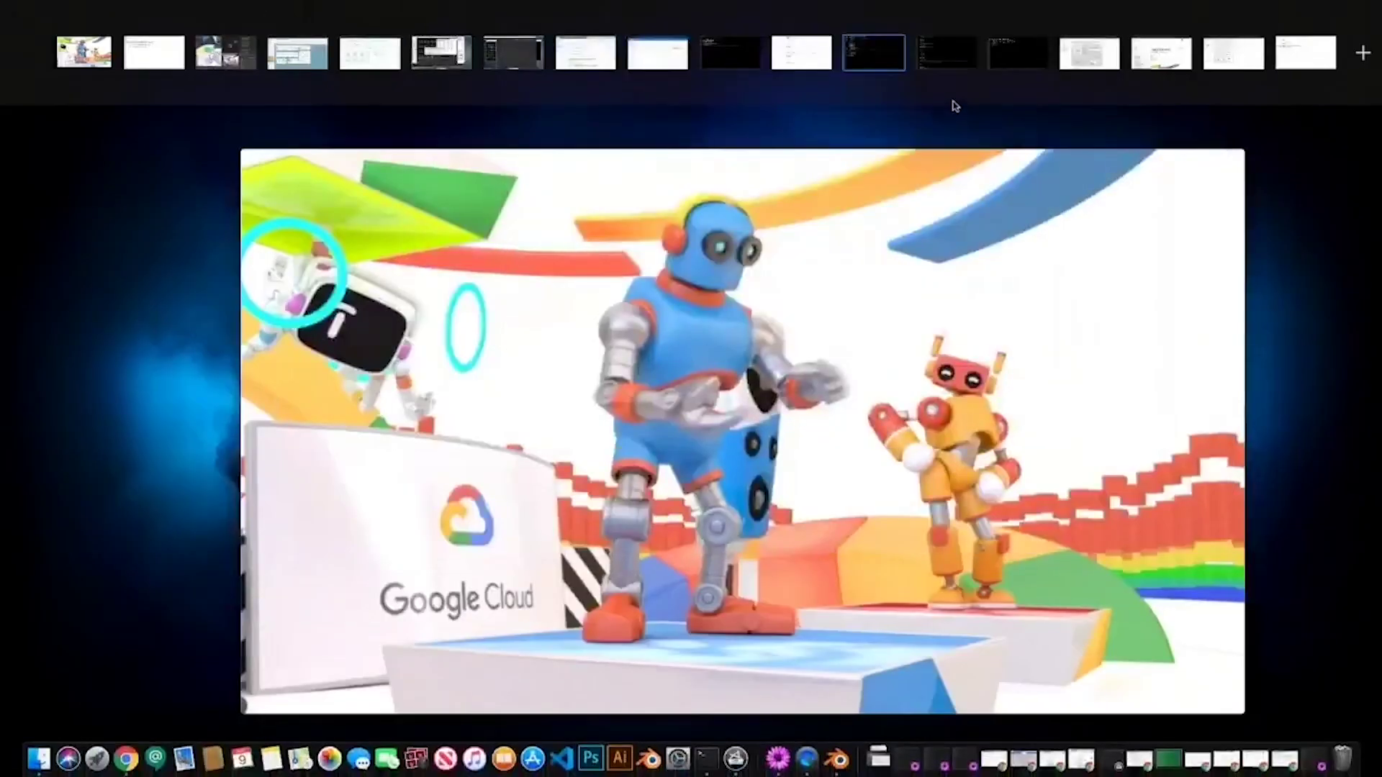
left_click(889, 32)
scroll(690, 182, "down", 3)
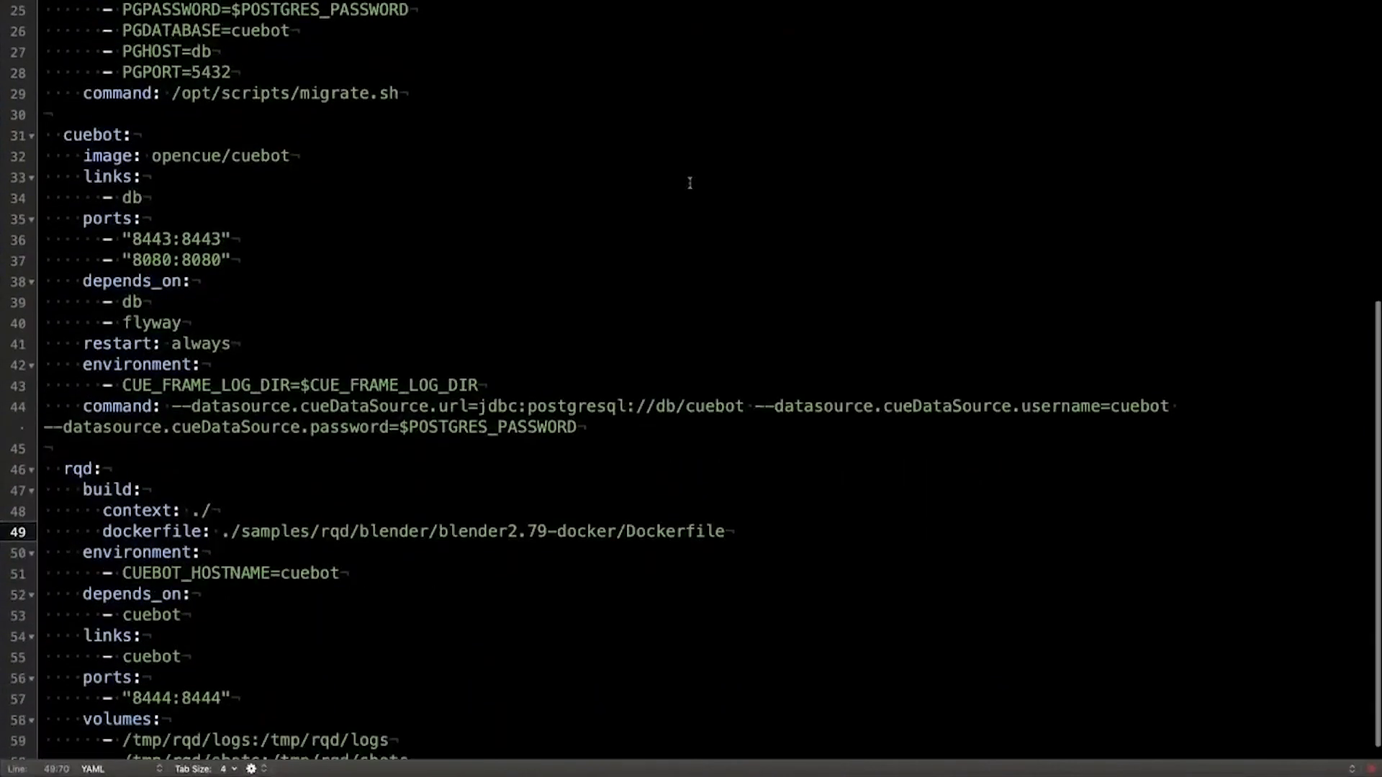
scroll(689, 182, "up", 1)
scroll(690, 183, "up", 8)
scroll(688, 183, "down", 1)
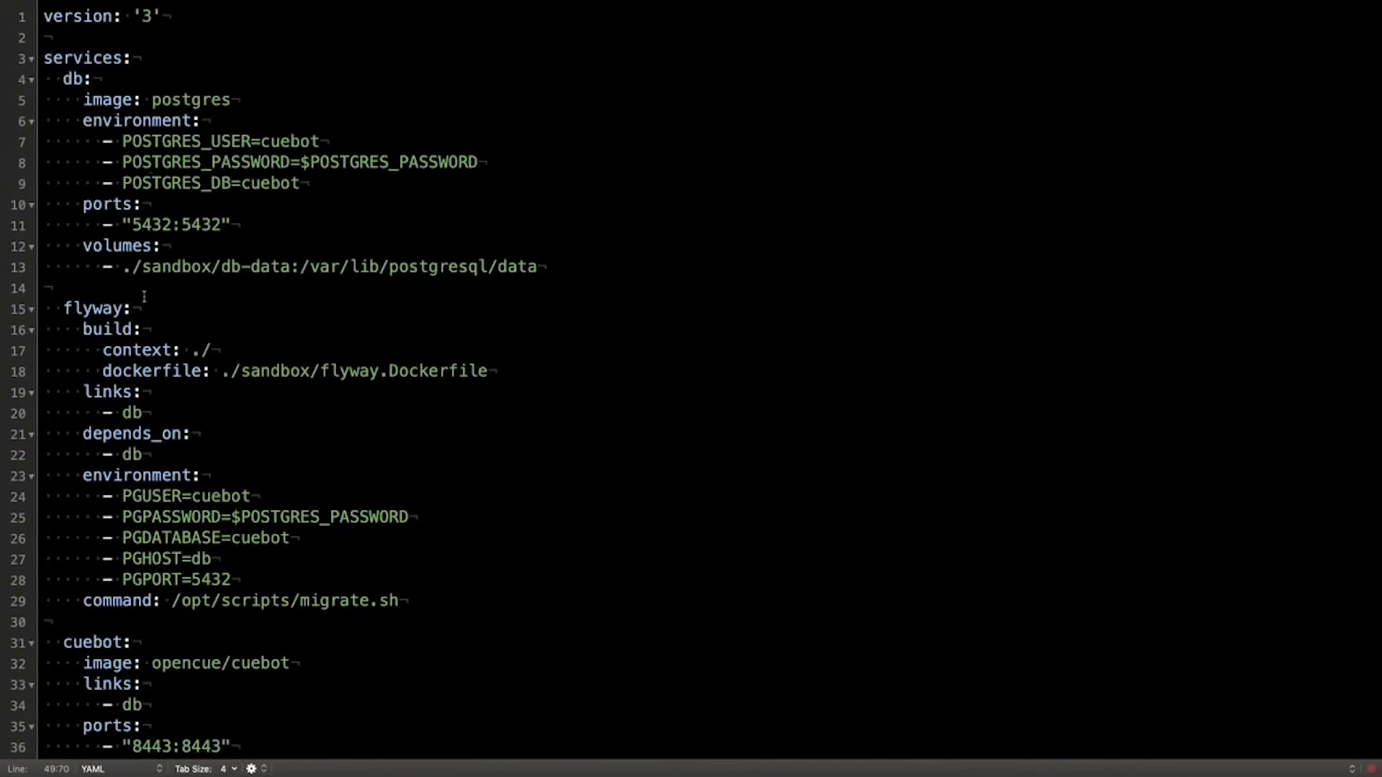
scroll(143, 296, "down", 2)
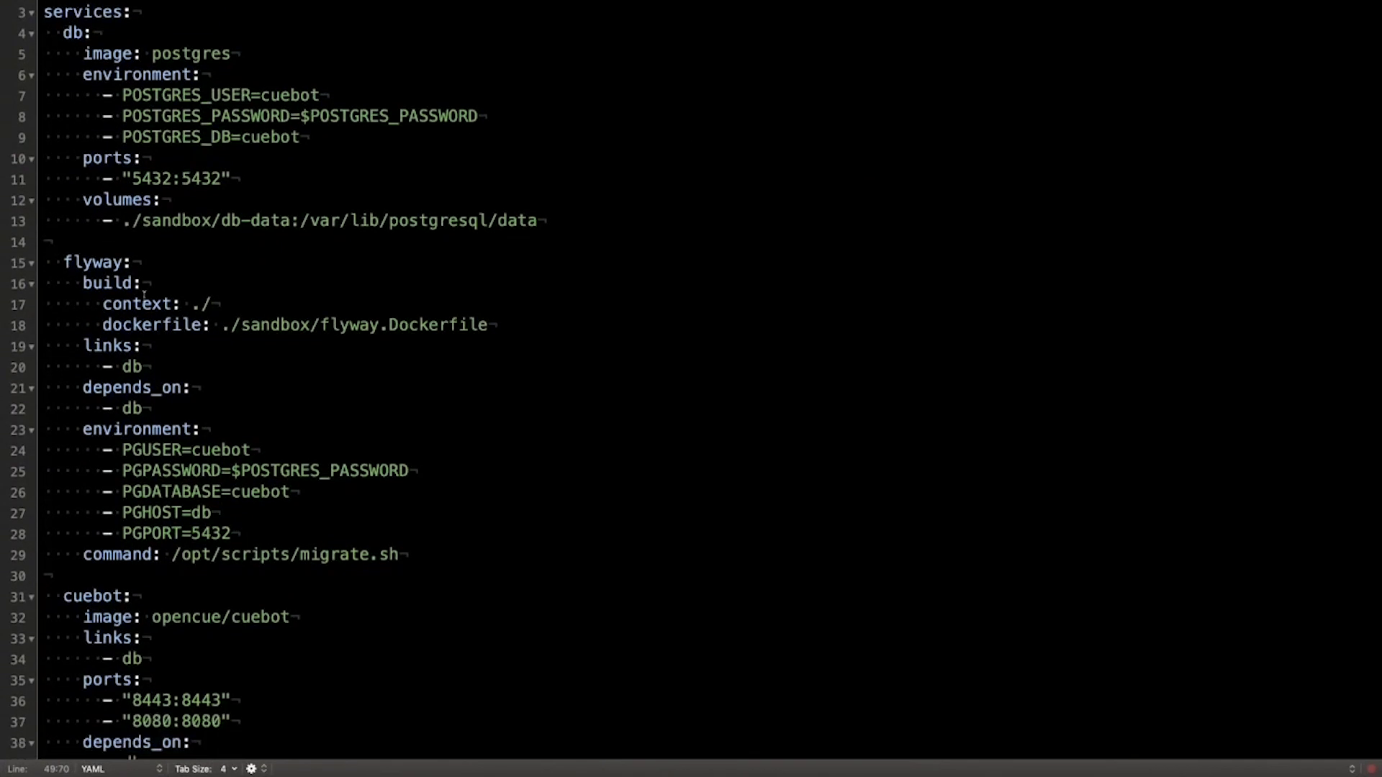
scroll(144, 283, "down", 4)
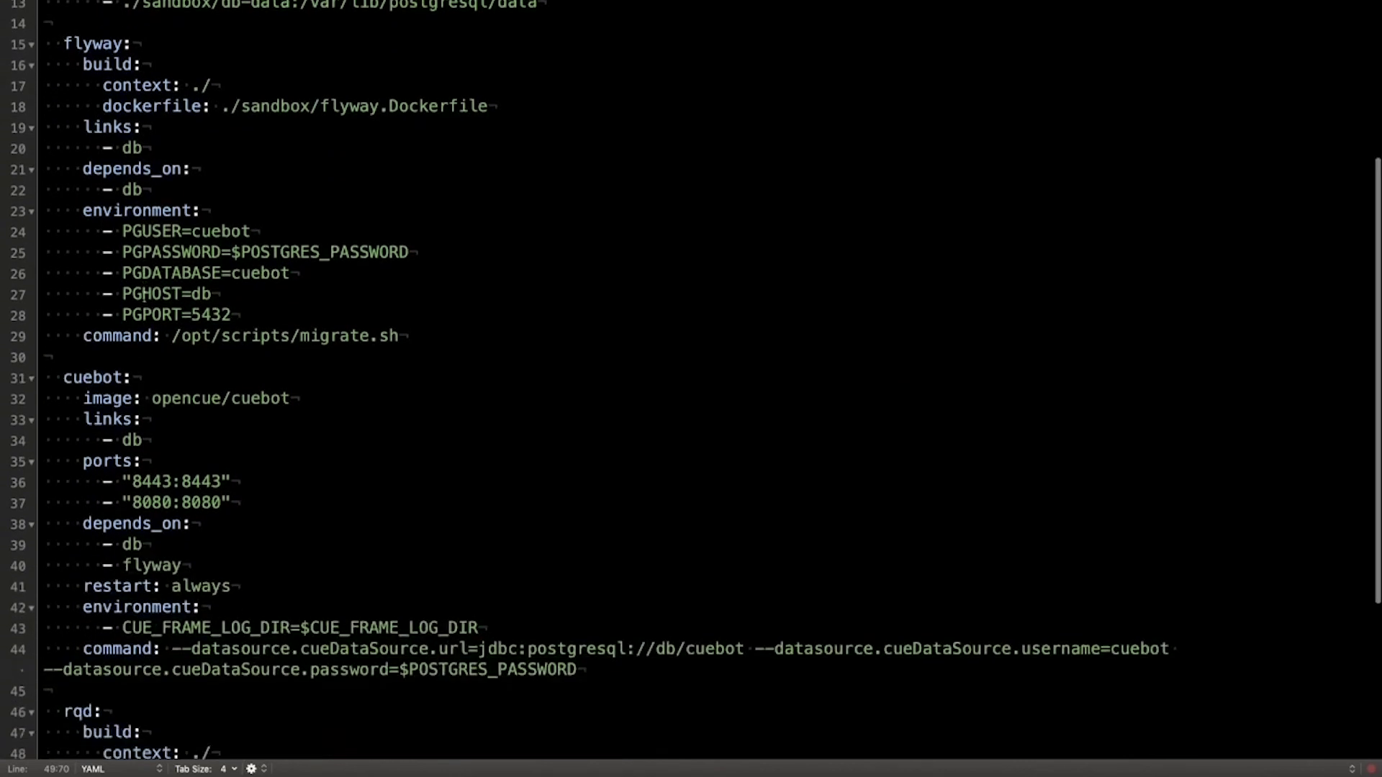
scroll(144, 286, "down", 2)
scroll(144, 294, "down", 2)
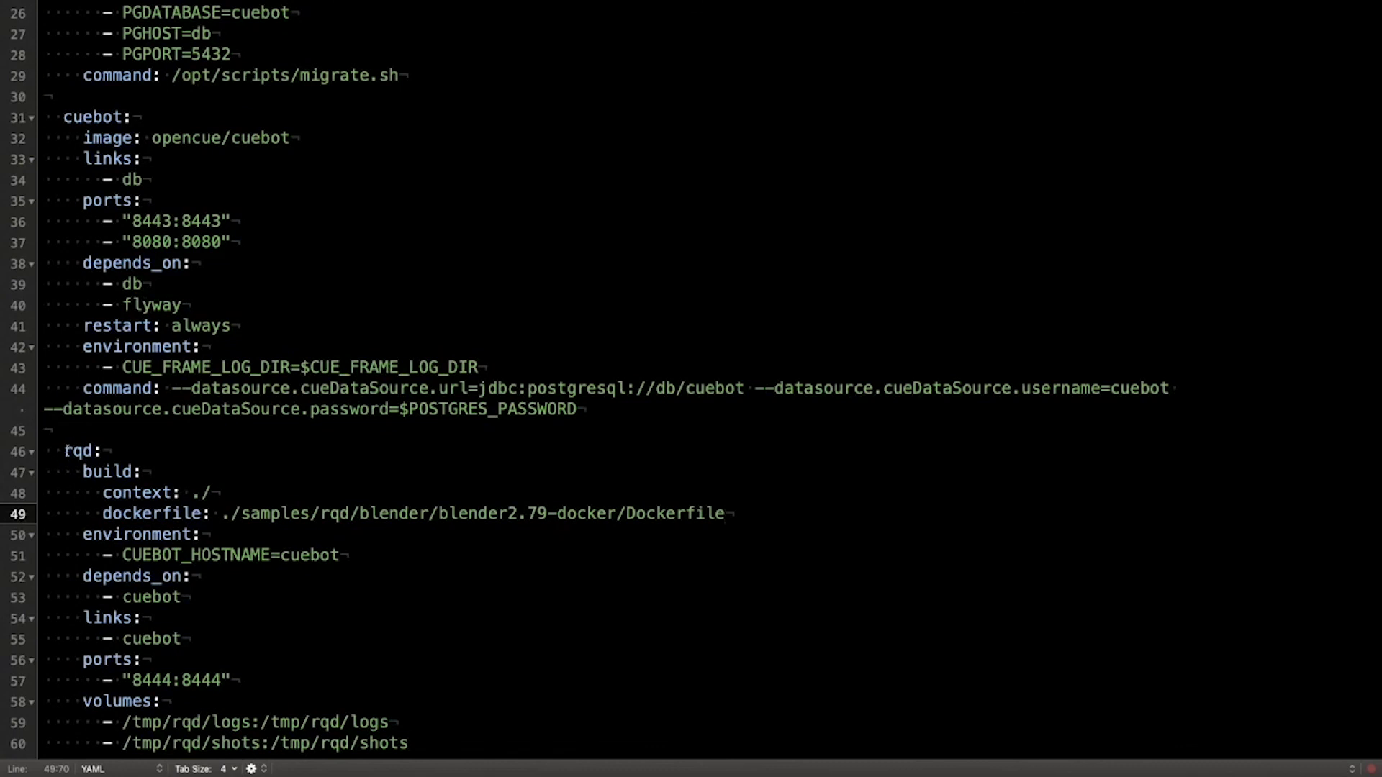
left_click_drag(66, 452, 374, 760)
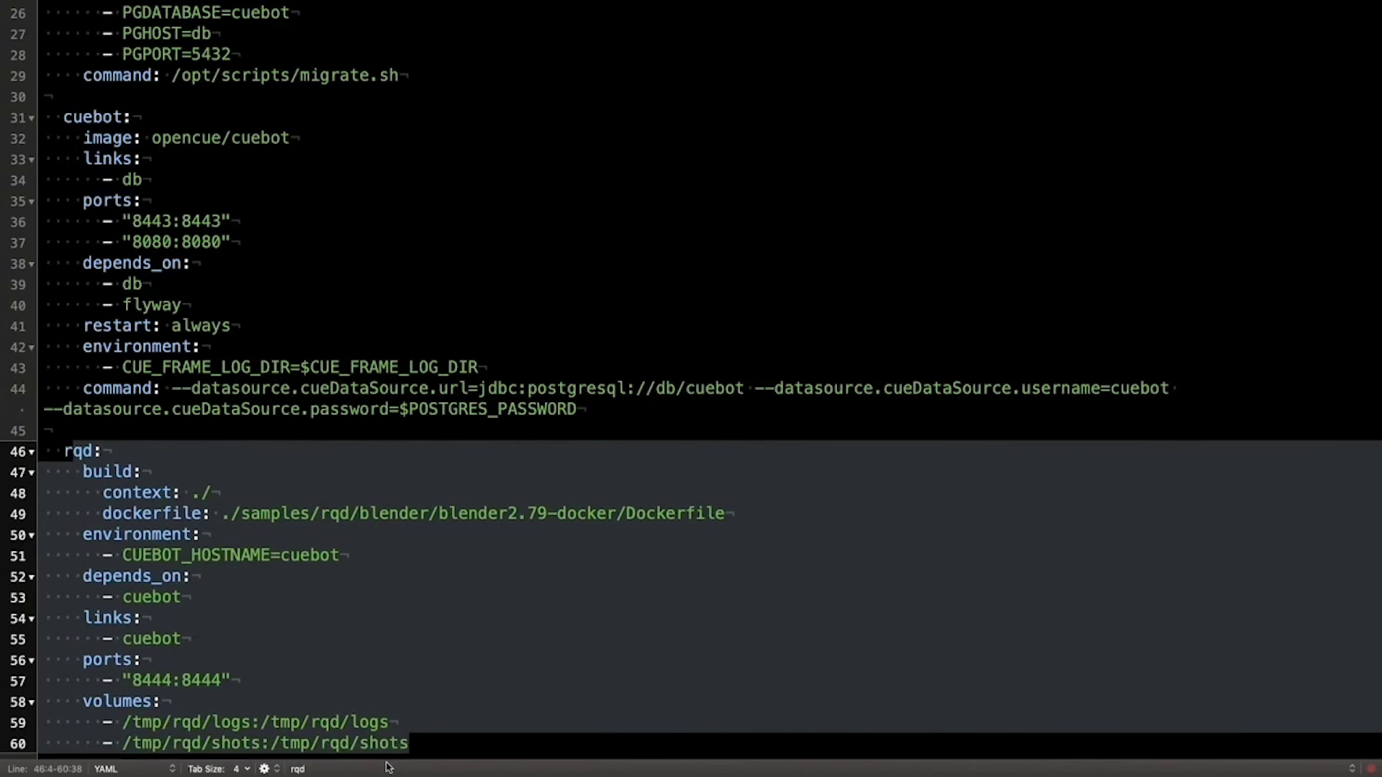
left_click(368, 644)
mouse_move(409, 745)
left_mouse_down()
mouse_move(119, 724)
mouse_move(109, 744)
left_mouse_up()
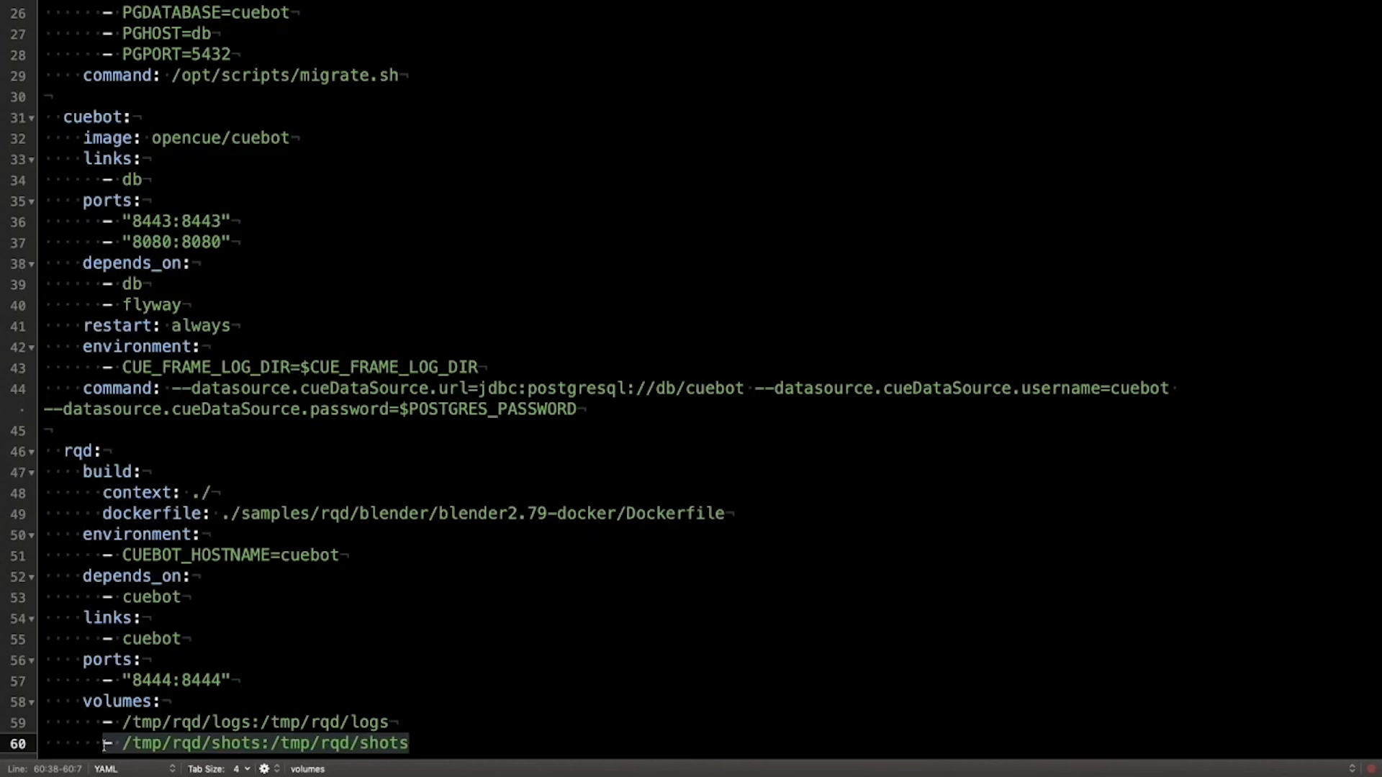
left_click(164, 626)
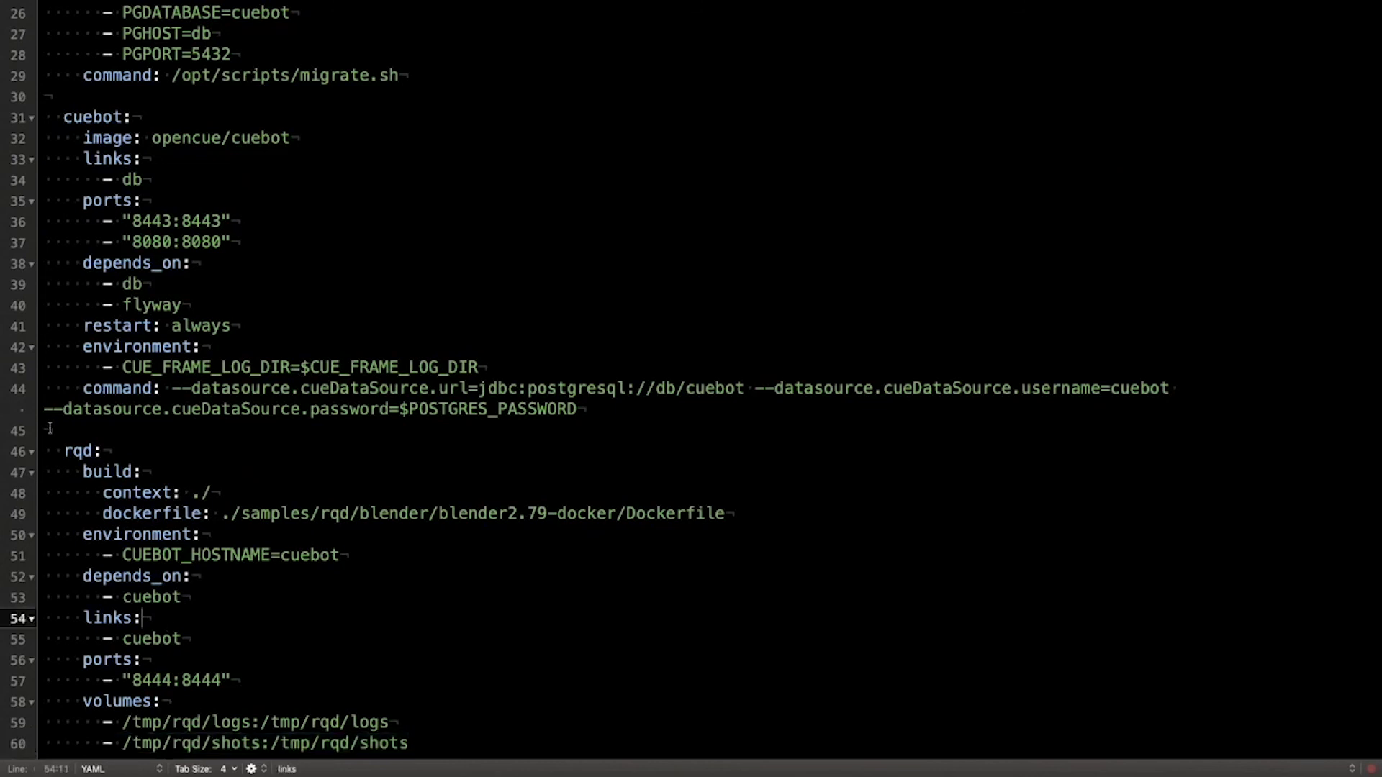
double_click(82, 475)
left_click_drag(145, 475, 721, 523)
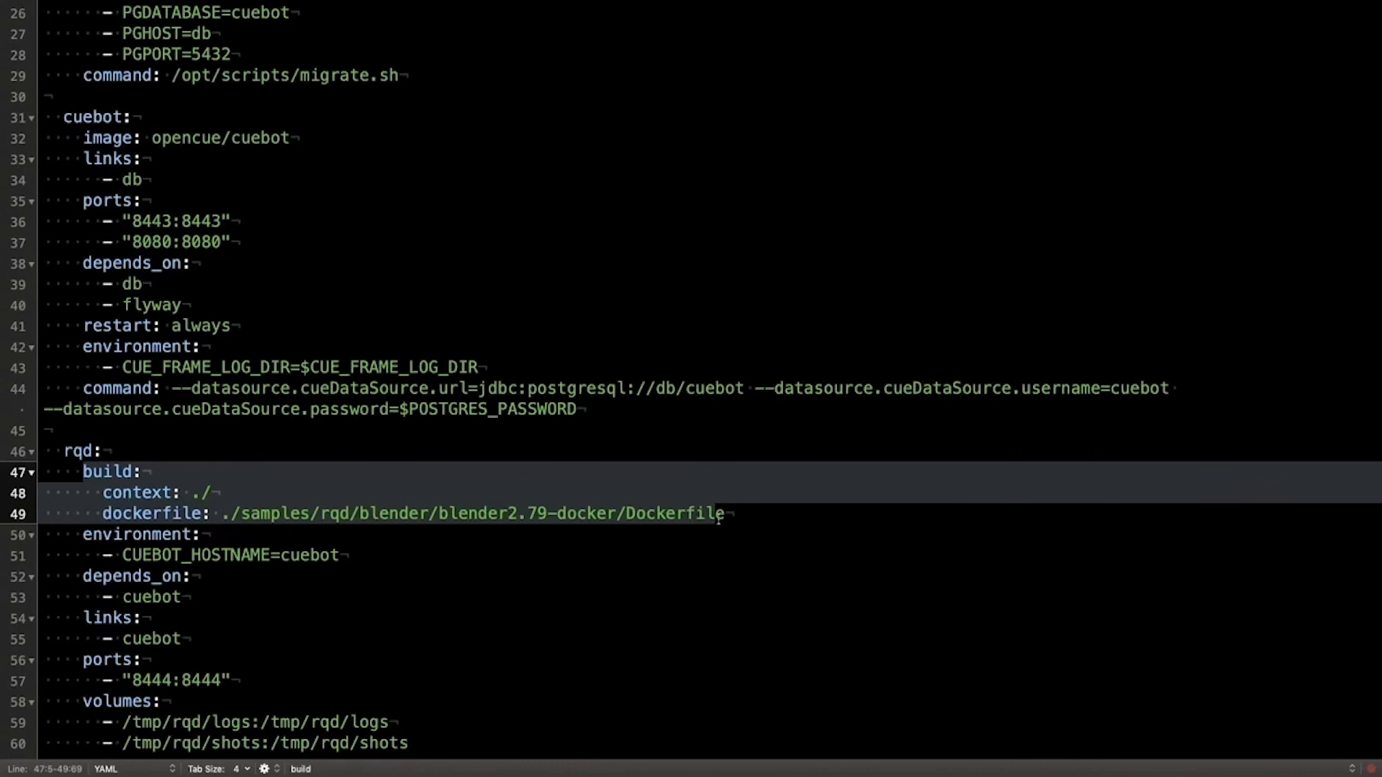
Read the Blender 2.79 Dockerfile, then bring the OpenCue case study page forward.
key("ctrl+Left")
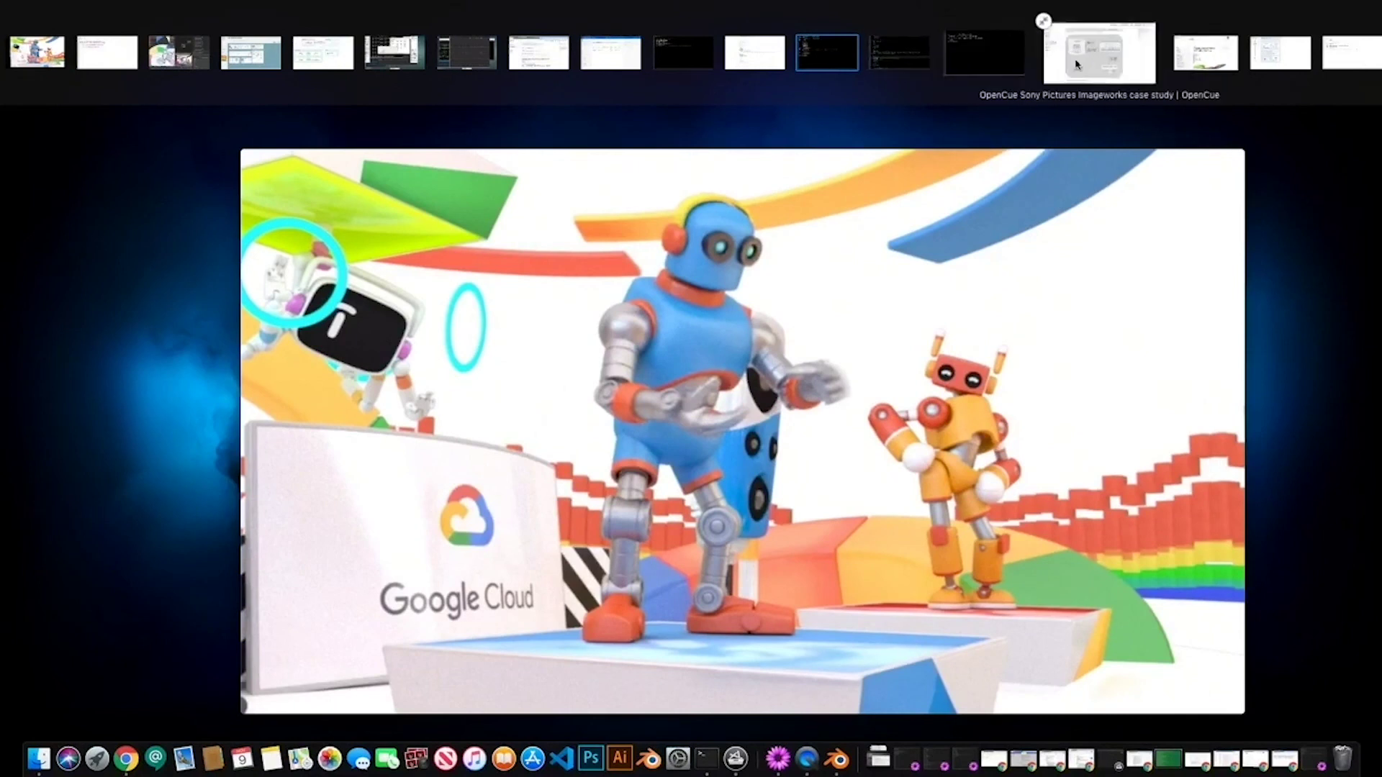
left_click(1079, 49)
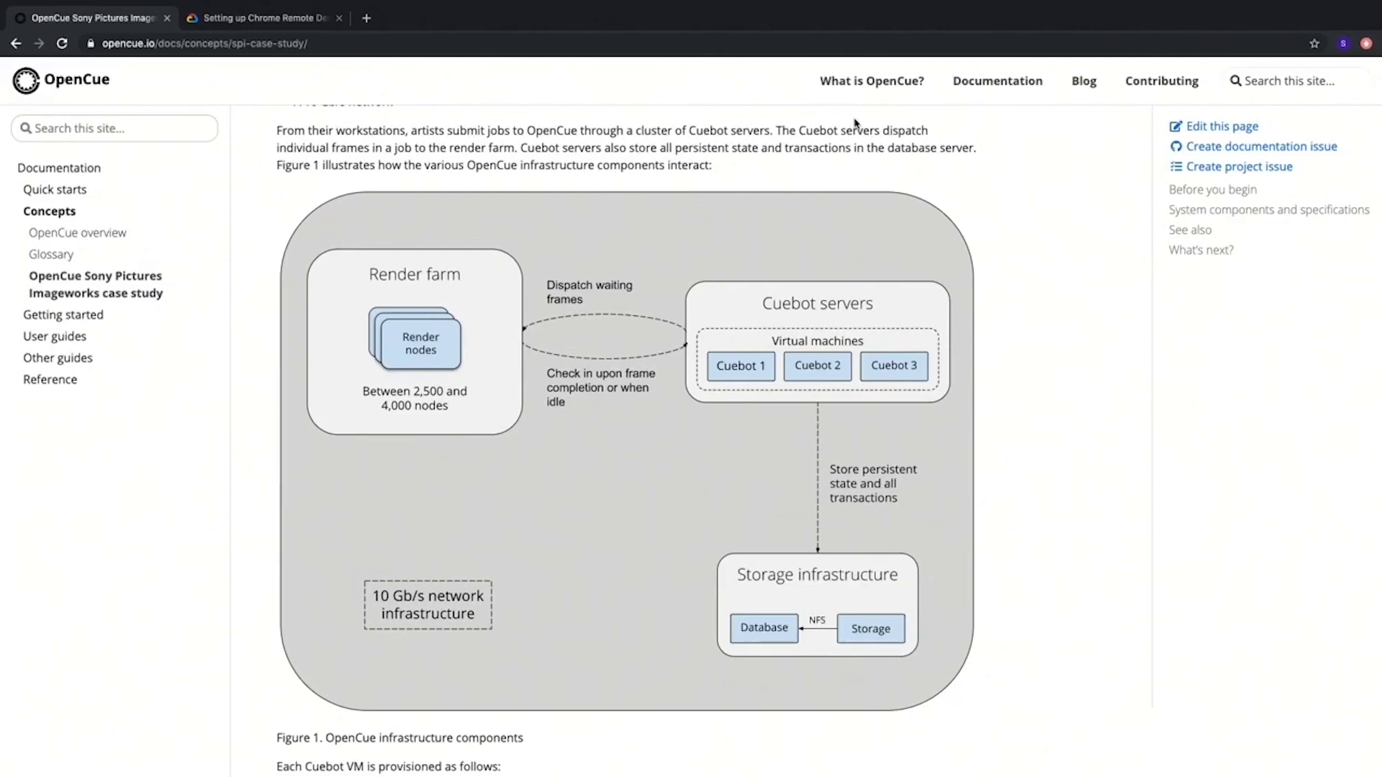
Read the Sony Pictures Imageworks case study through Figure 1 and reset the page zoom.
key("alt+Tab")
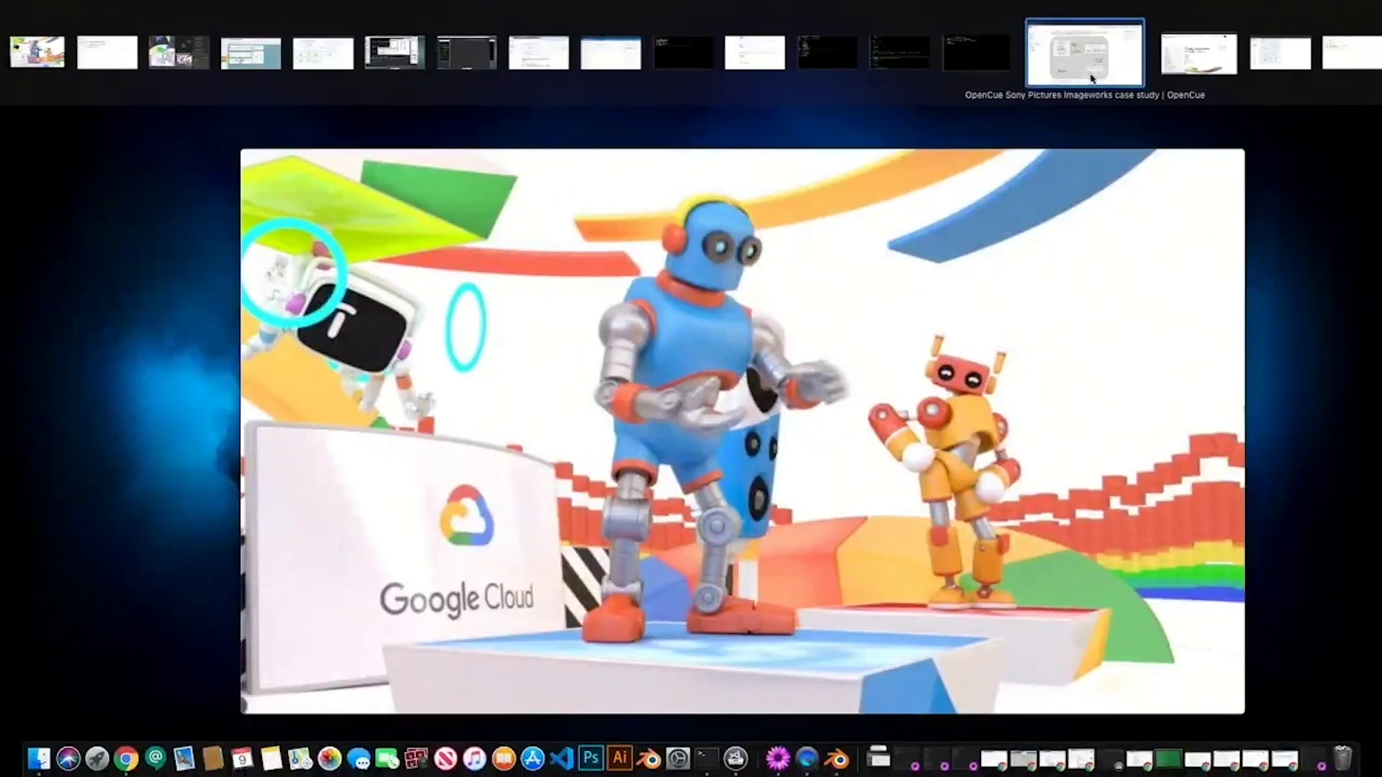
left_click(1085, 54)
scroll(681, 147, "up", 5)
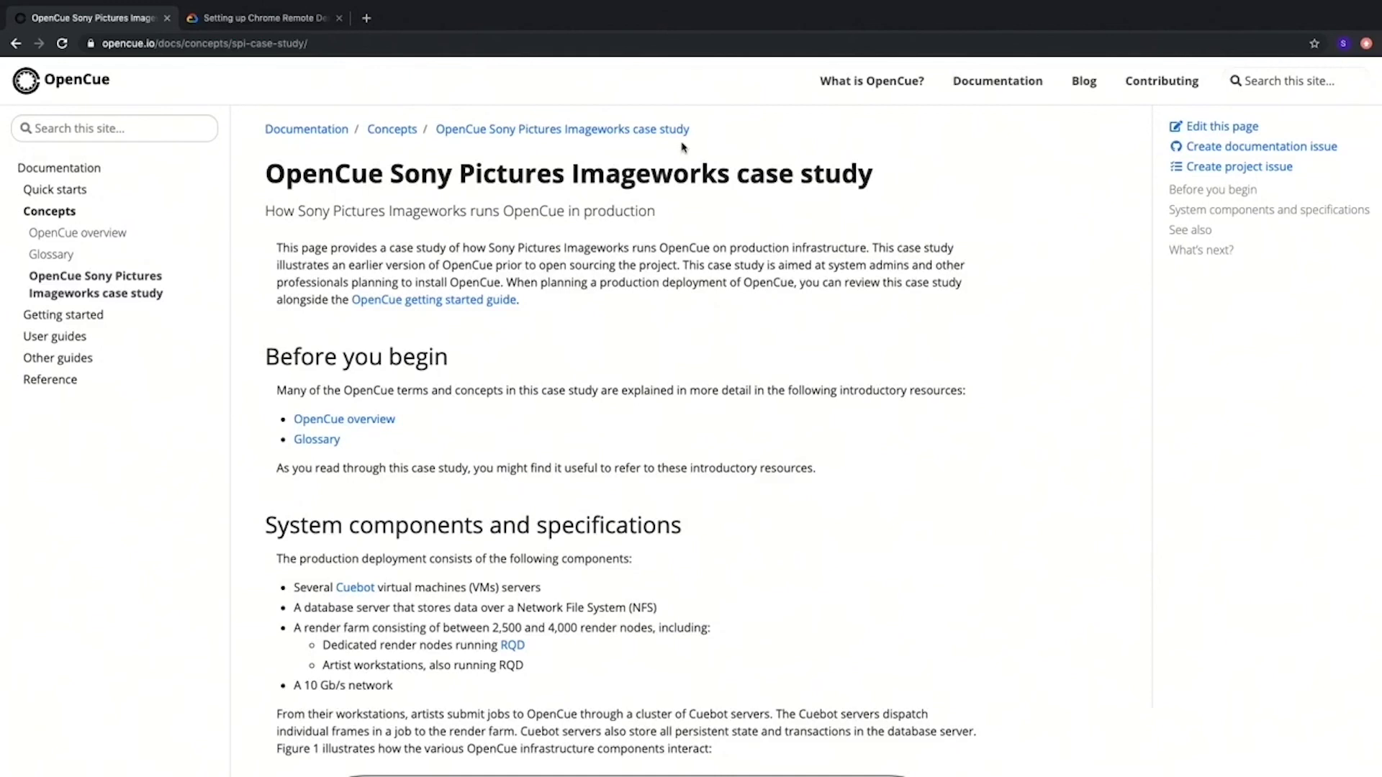
scroll(681, 147, "down", 1)
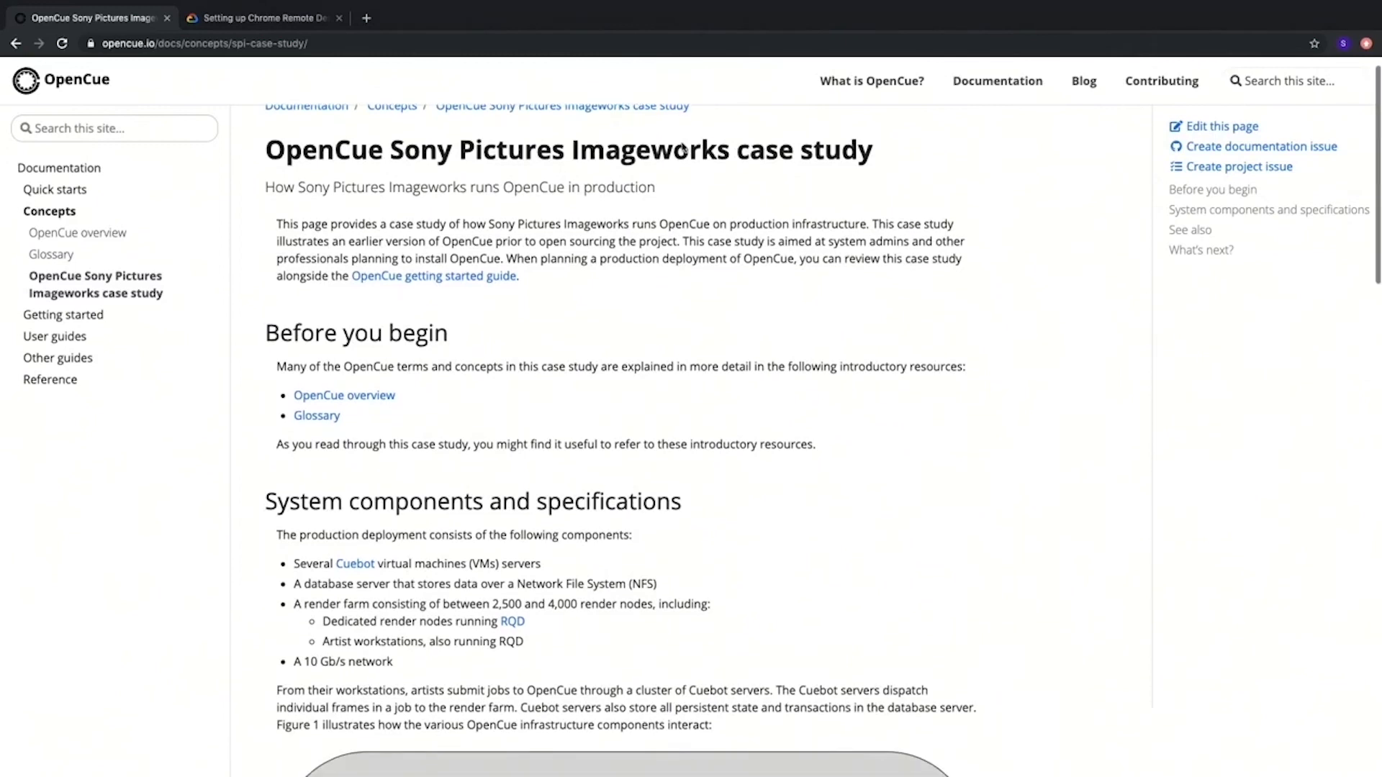
scroll(682, 143, "down", 1)
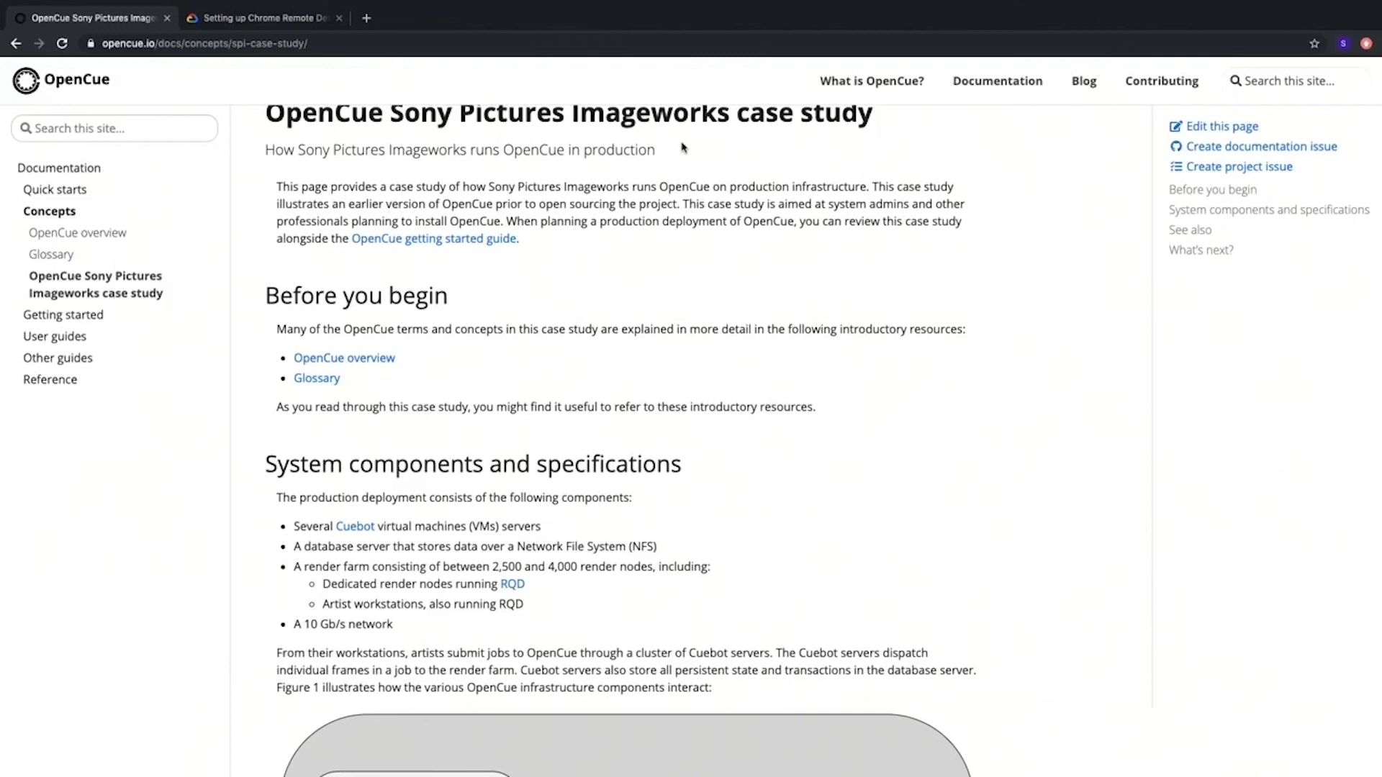
scroll(681, 147, "down", 4)
scroll(681, 145, "down", 2)
scroll(682, 142, "down", 2)
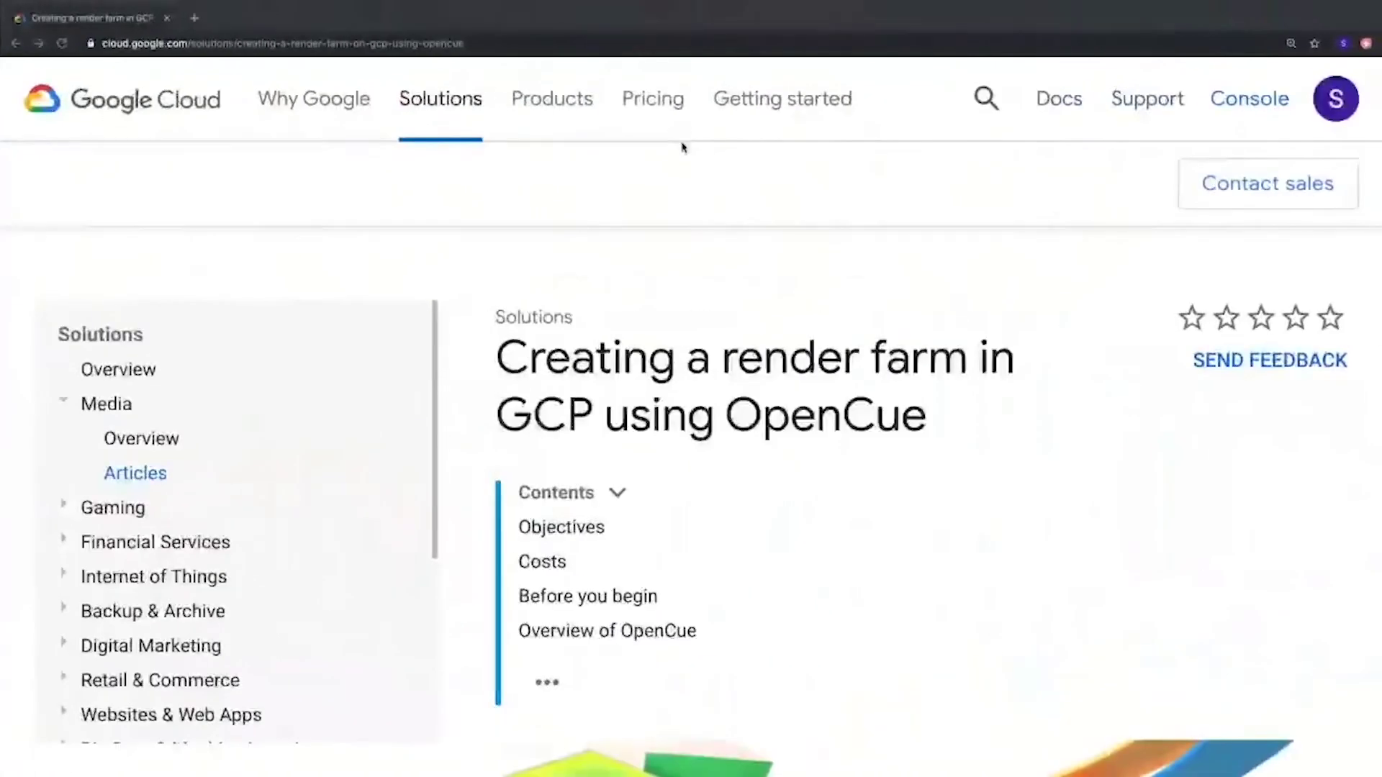
key("ctrl+0")
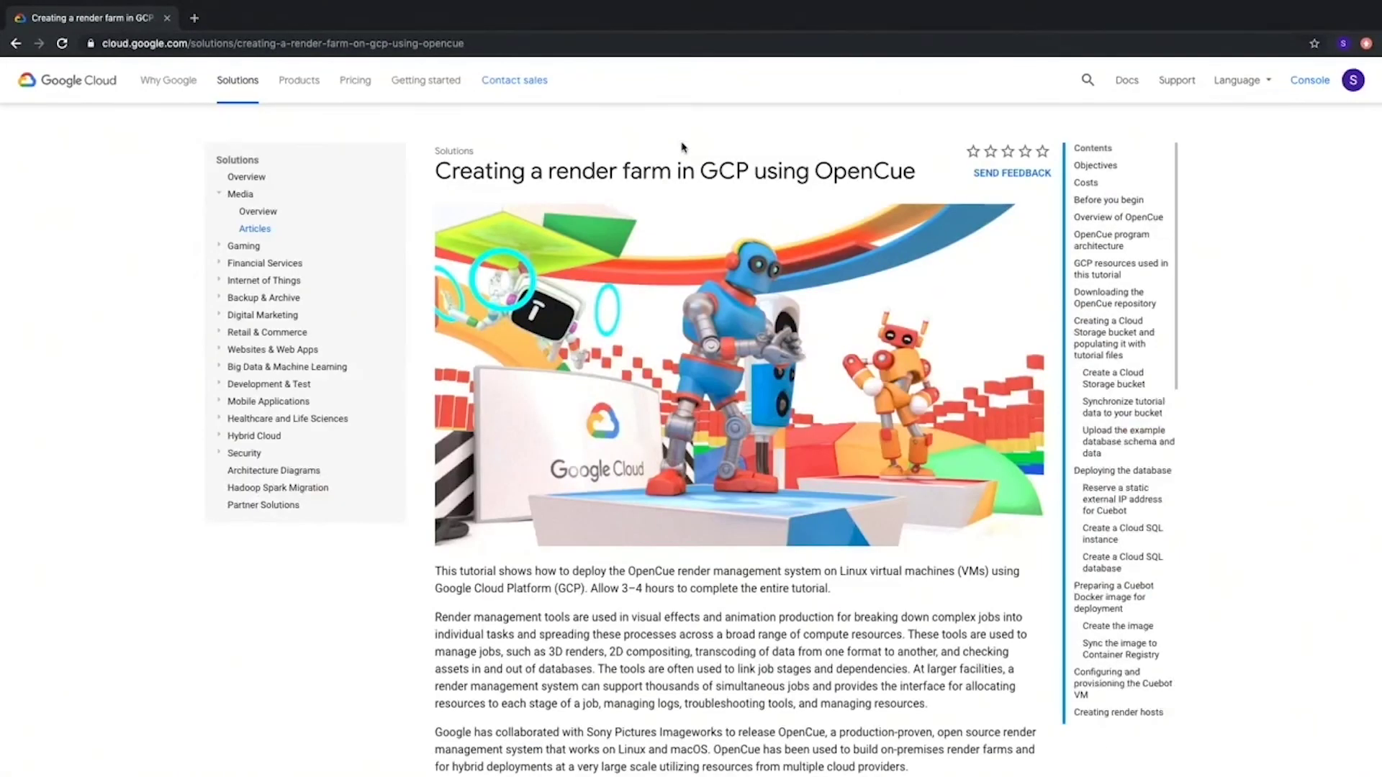
Enlarge the GCP render farm tutorial and read down to its GCP resources diagram.
key("ctrl+plus")
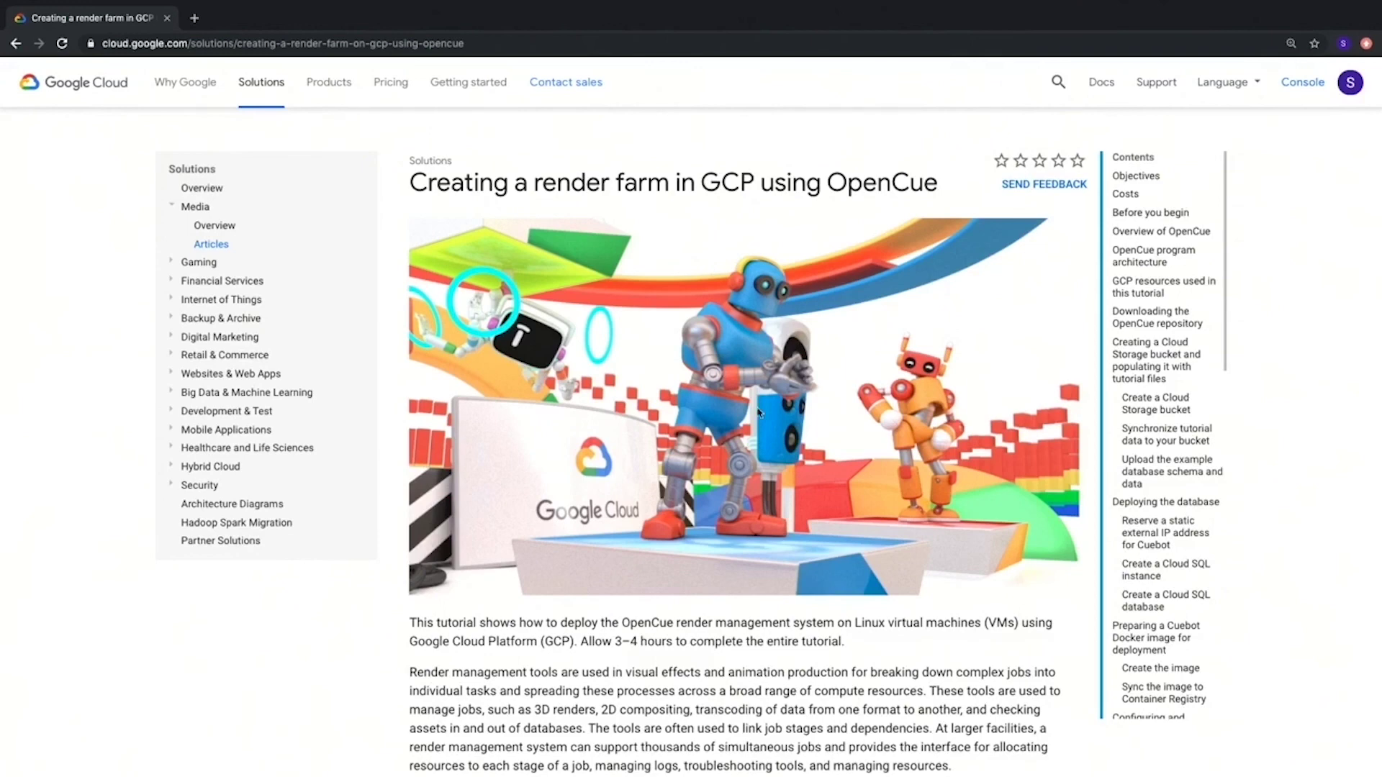
scroll(760, 411, "down", 3)
scroll(759, 412, "down", 4)
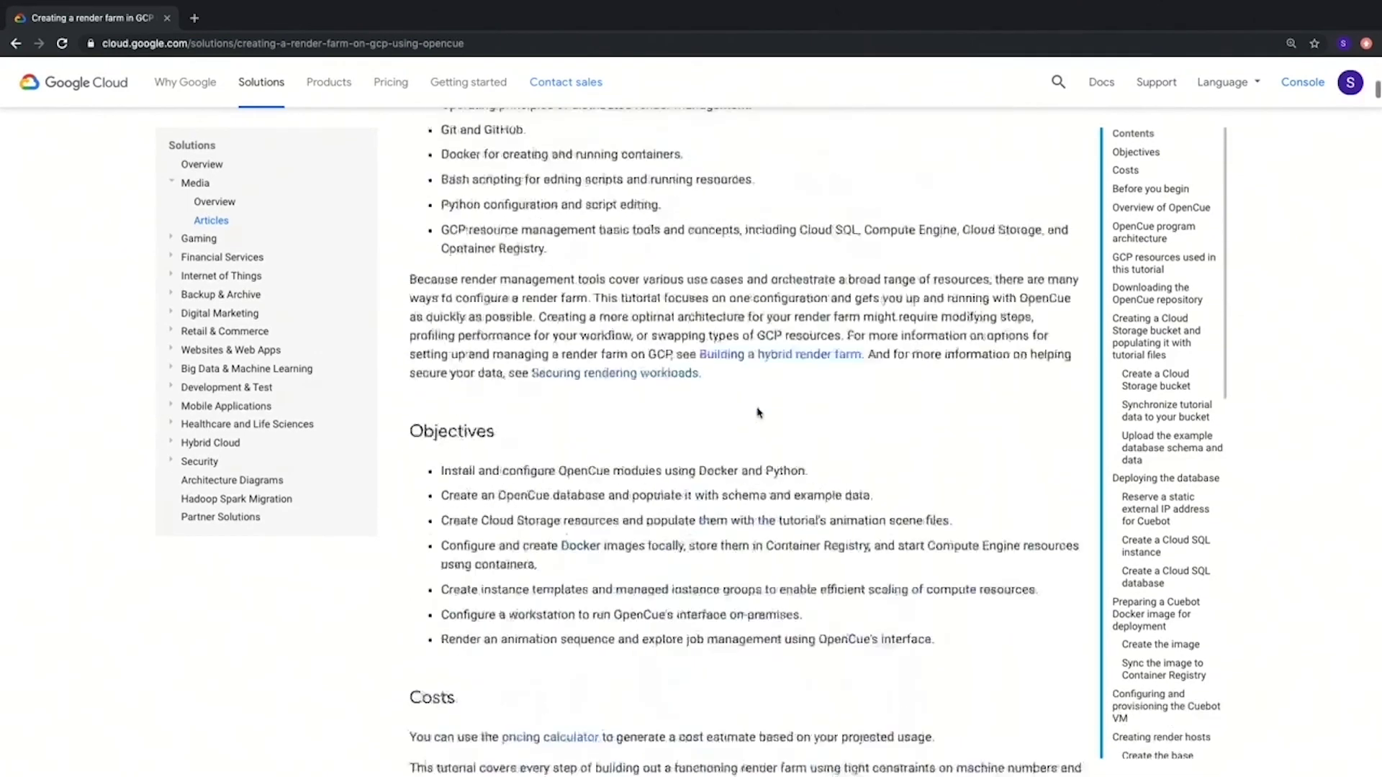
scroll(758, 412, "down", 5)
scroll(758, 413, "down", 4)
scroll(758, 413, "down", 5)
scroll(758, 413, "down", 2)
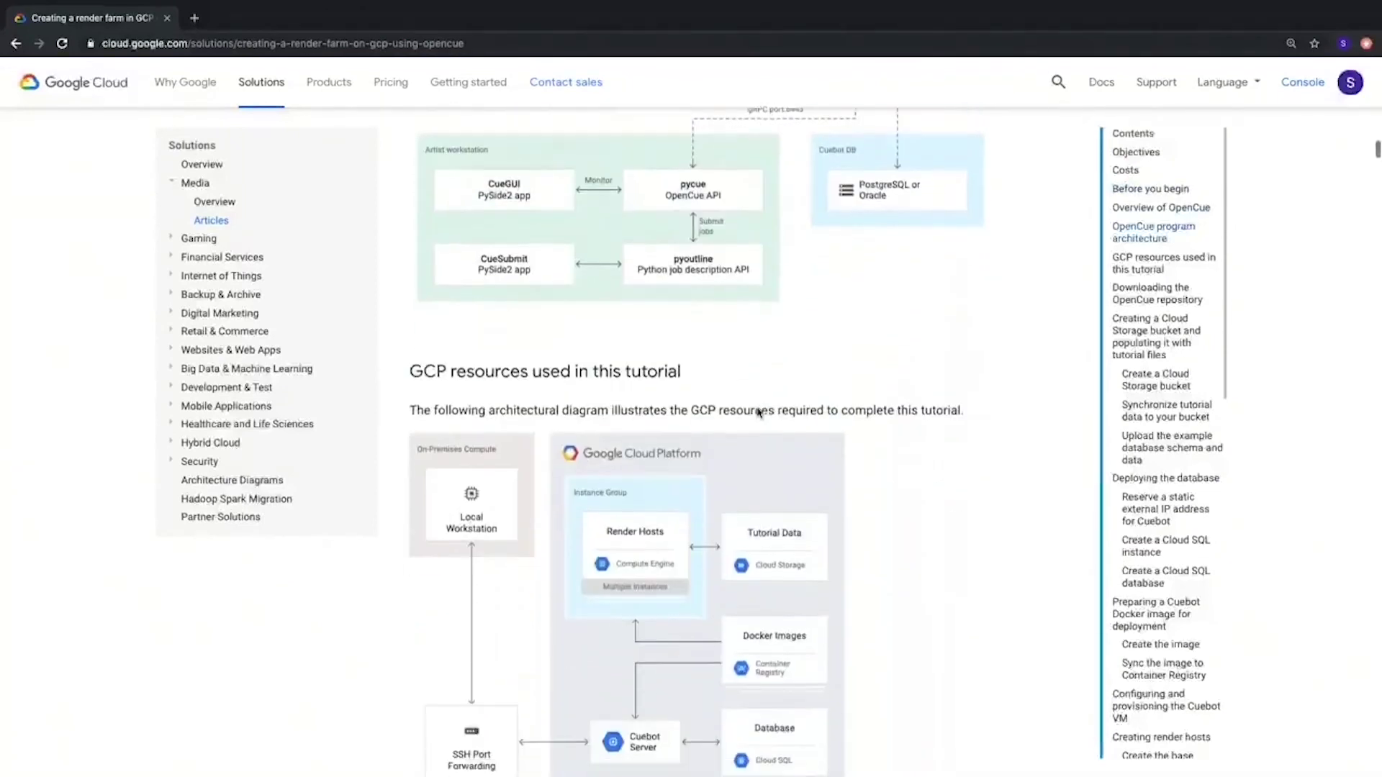
scroll(758, 412, "down", 1)
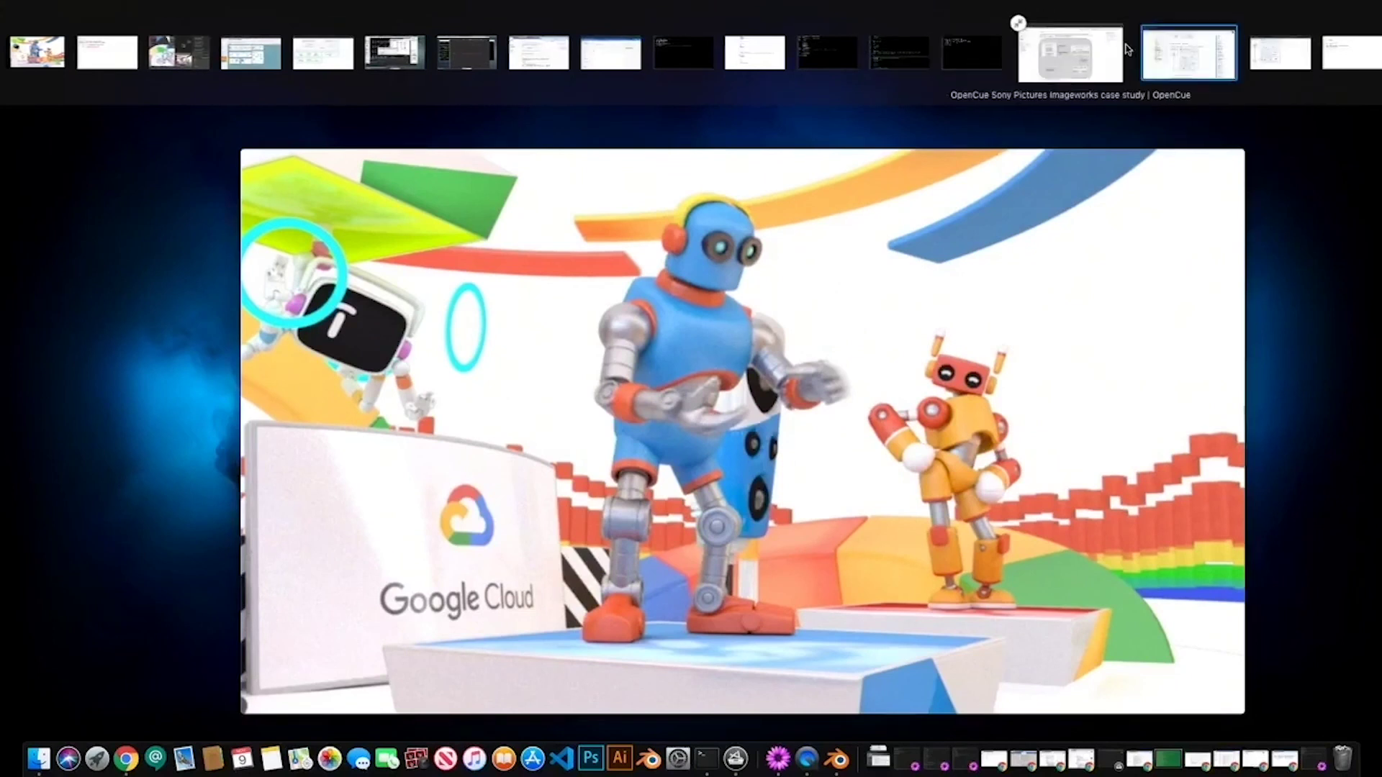
left_click(1167, 47)
key("super+equal")
key("super+equal")
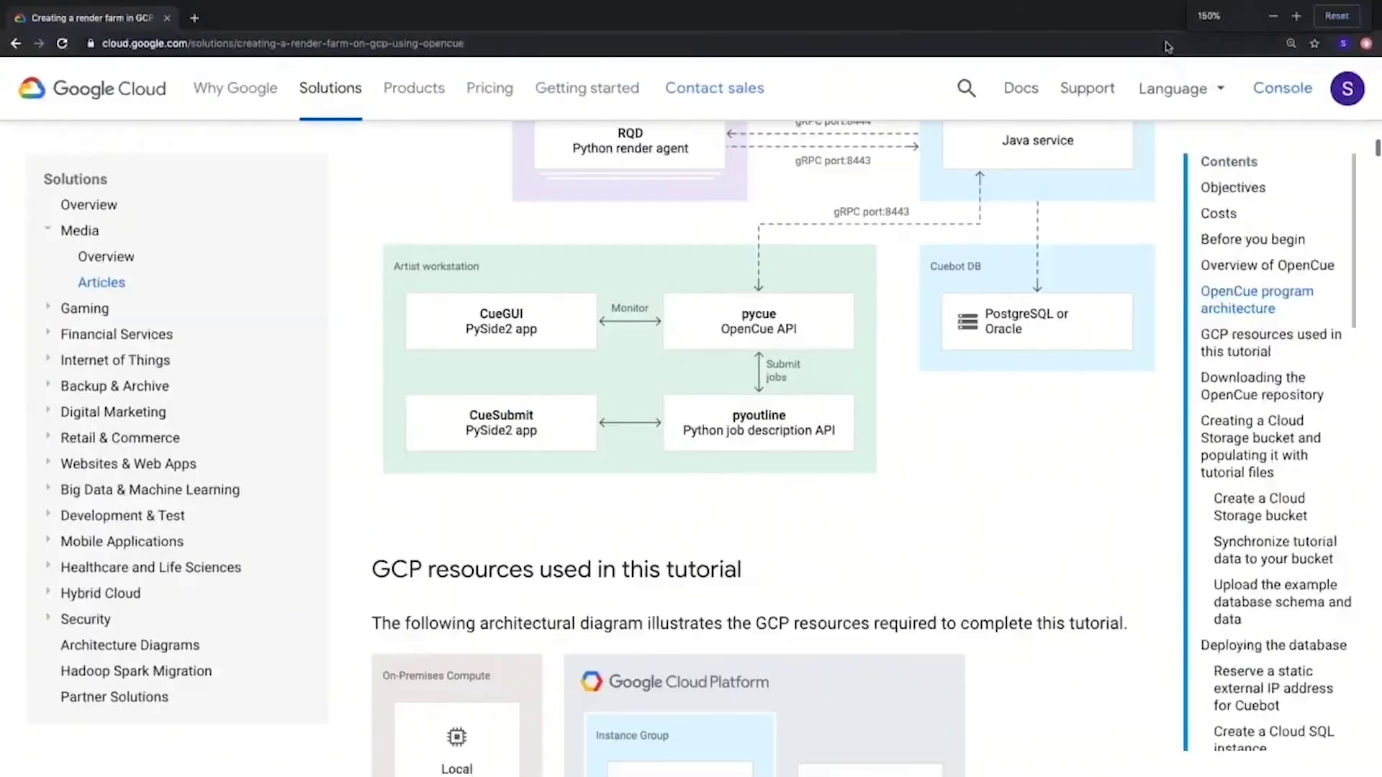
scroll(1140, 288, "down", 5)
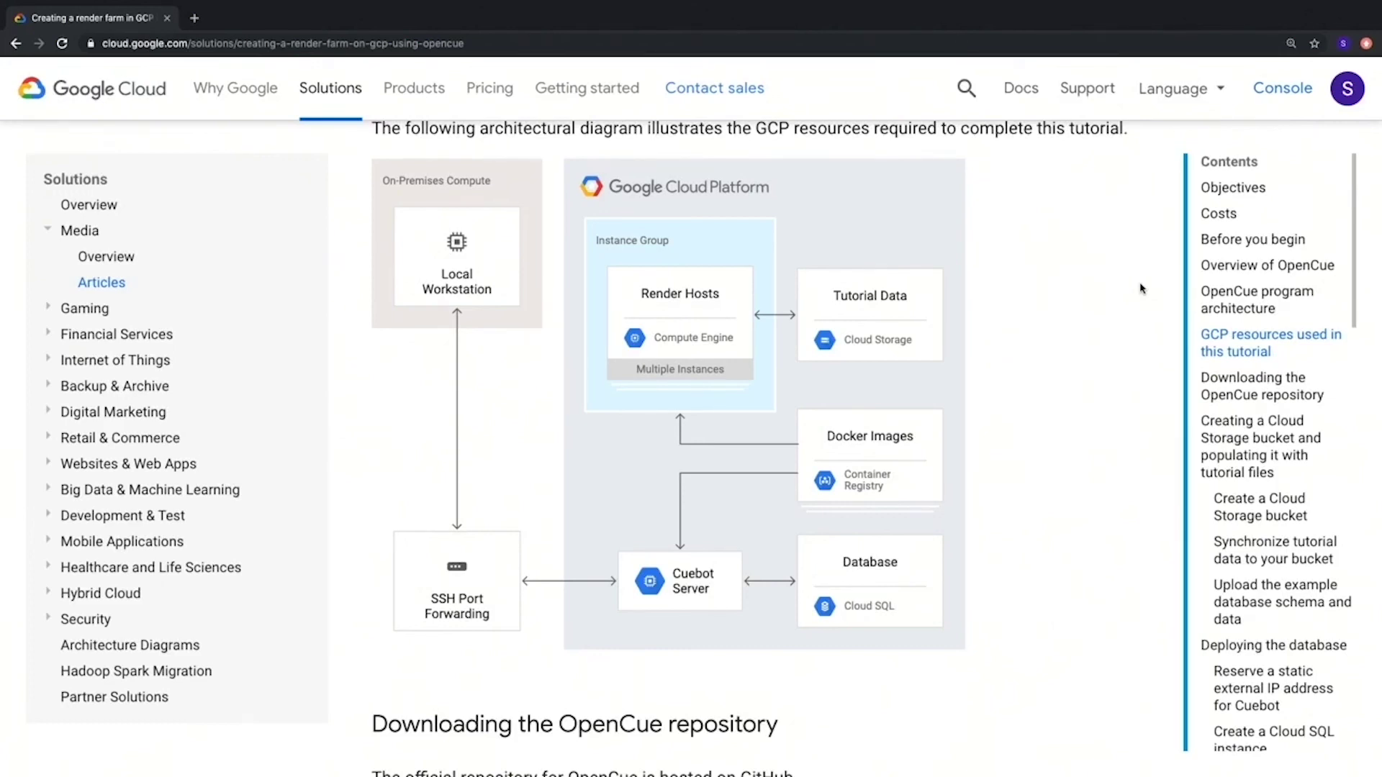
scroll(1100, 399, "down", 1)
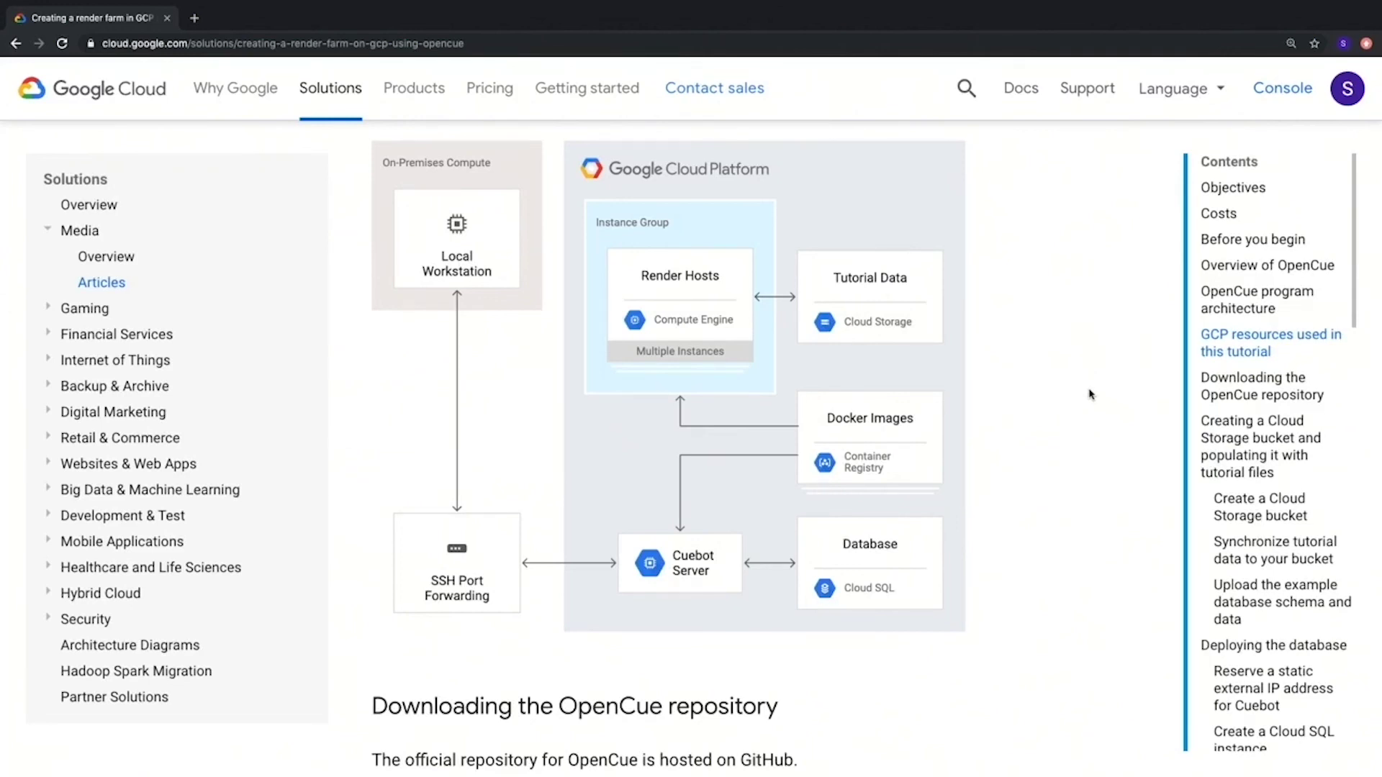
key("ctrl+Up")
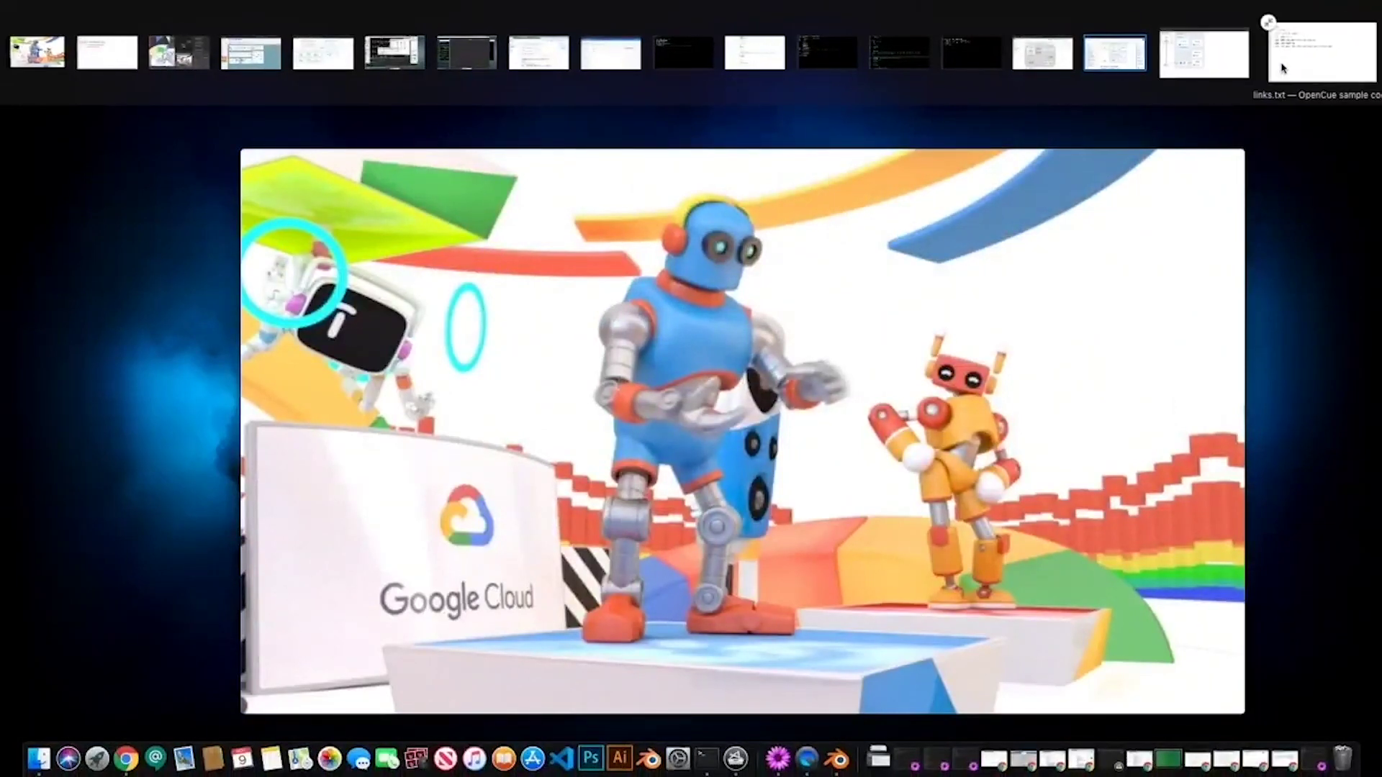
Bring up links.txt, showing the 'Thank you!' note and five resource links.
left_click(1282, 67)
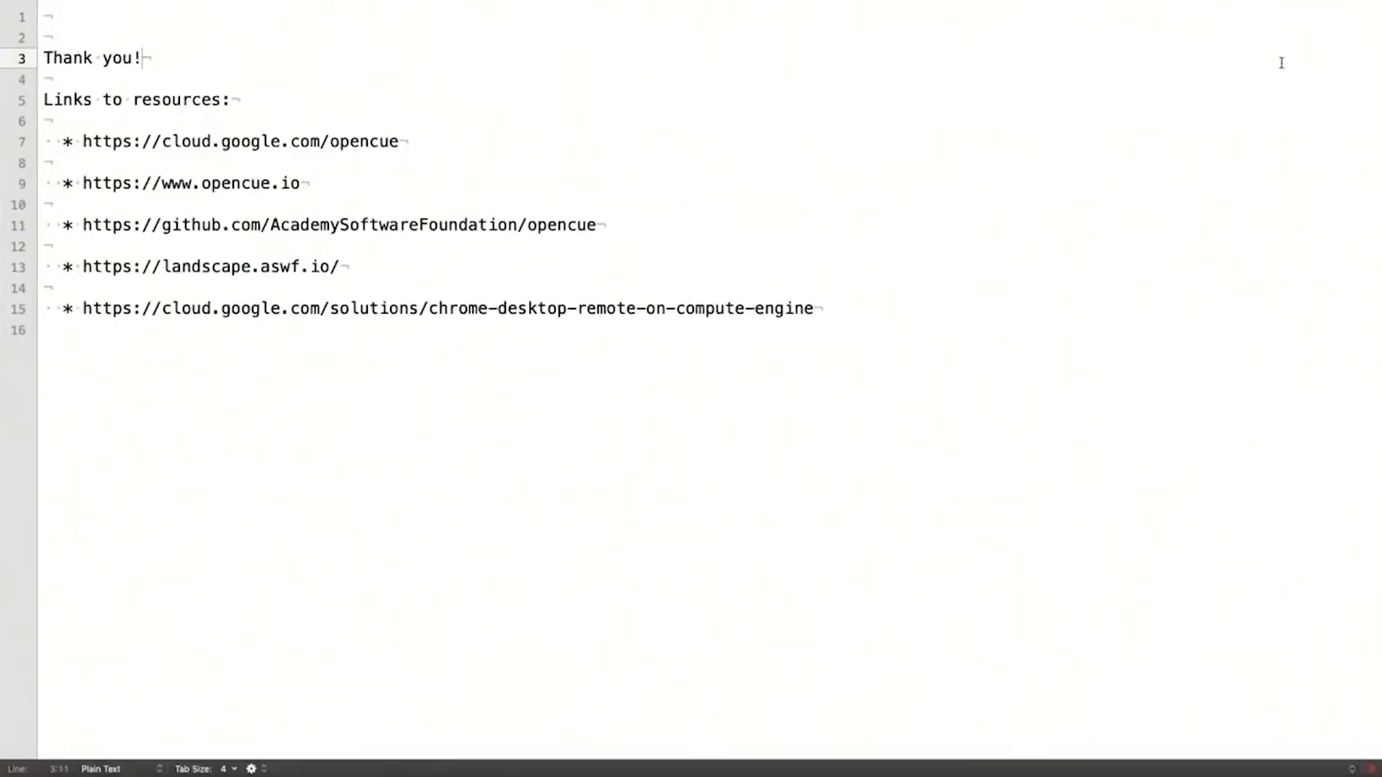